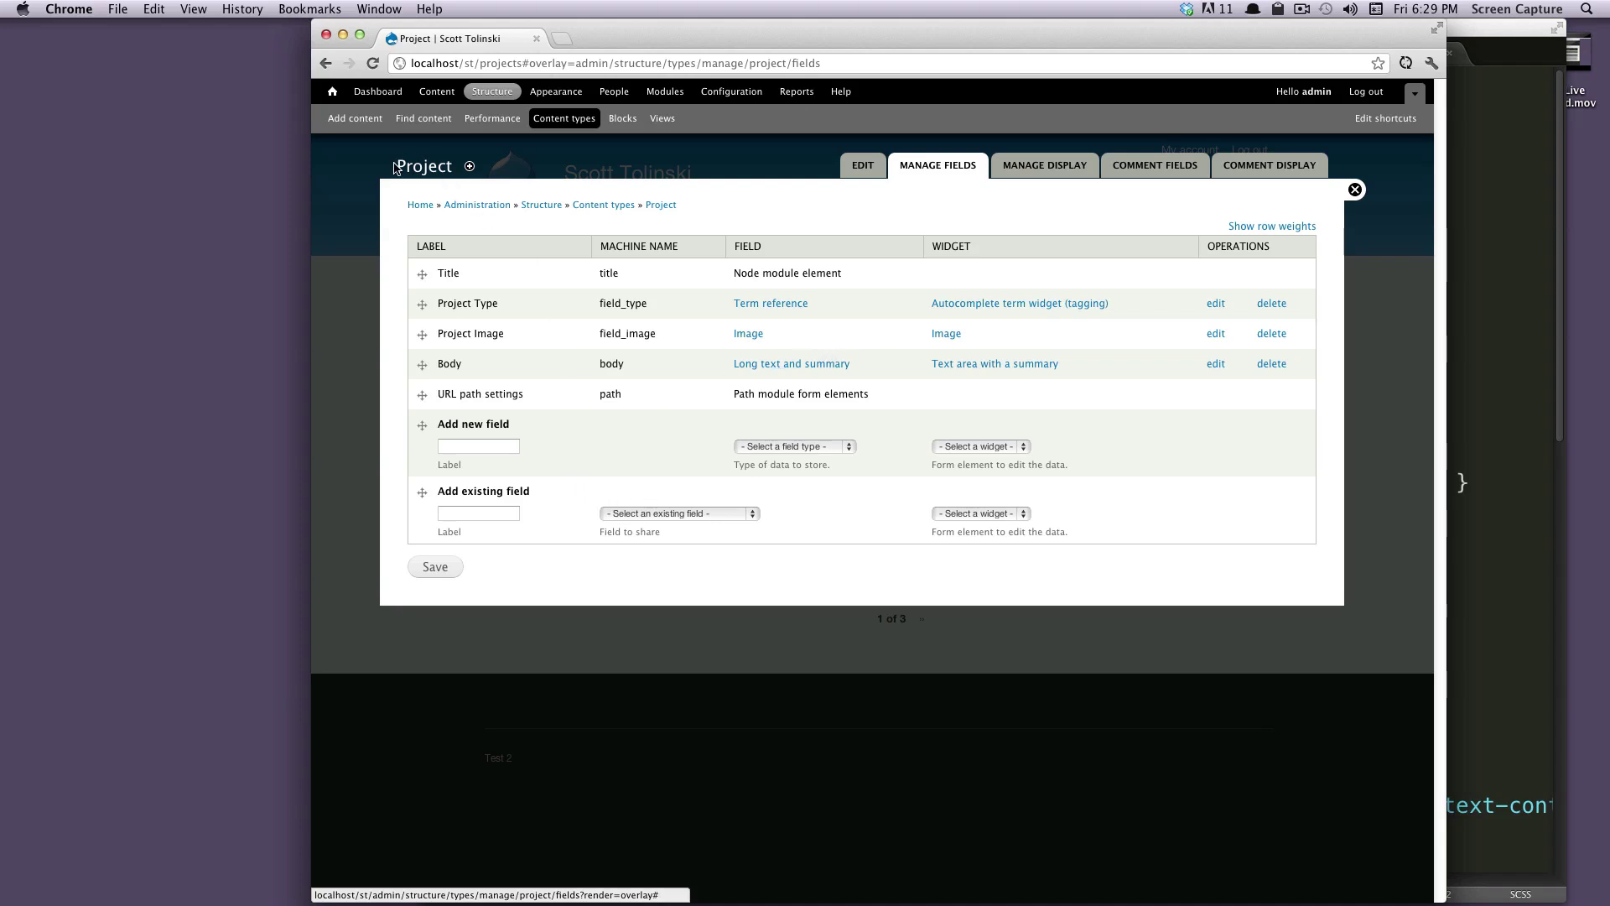
Add a new field labelled 'Designer' of type Text to the Project content type
{"action": "left_click_drag", "start_coordinate": [396, 168], "coordinate": [463, 167]}
{"action": "left_click", "coordinate": [512, 447]}
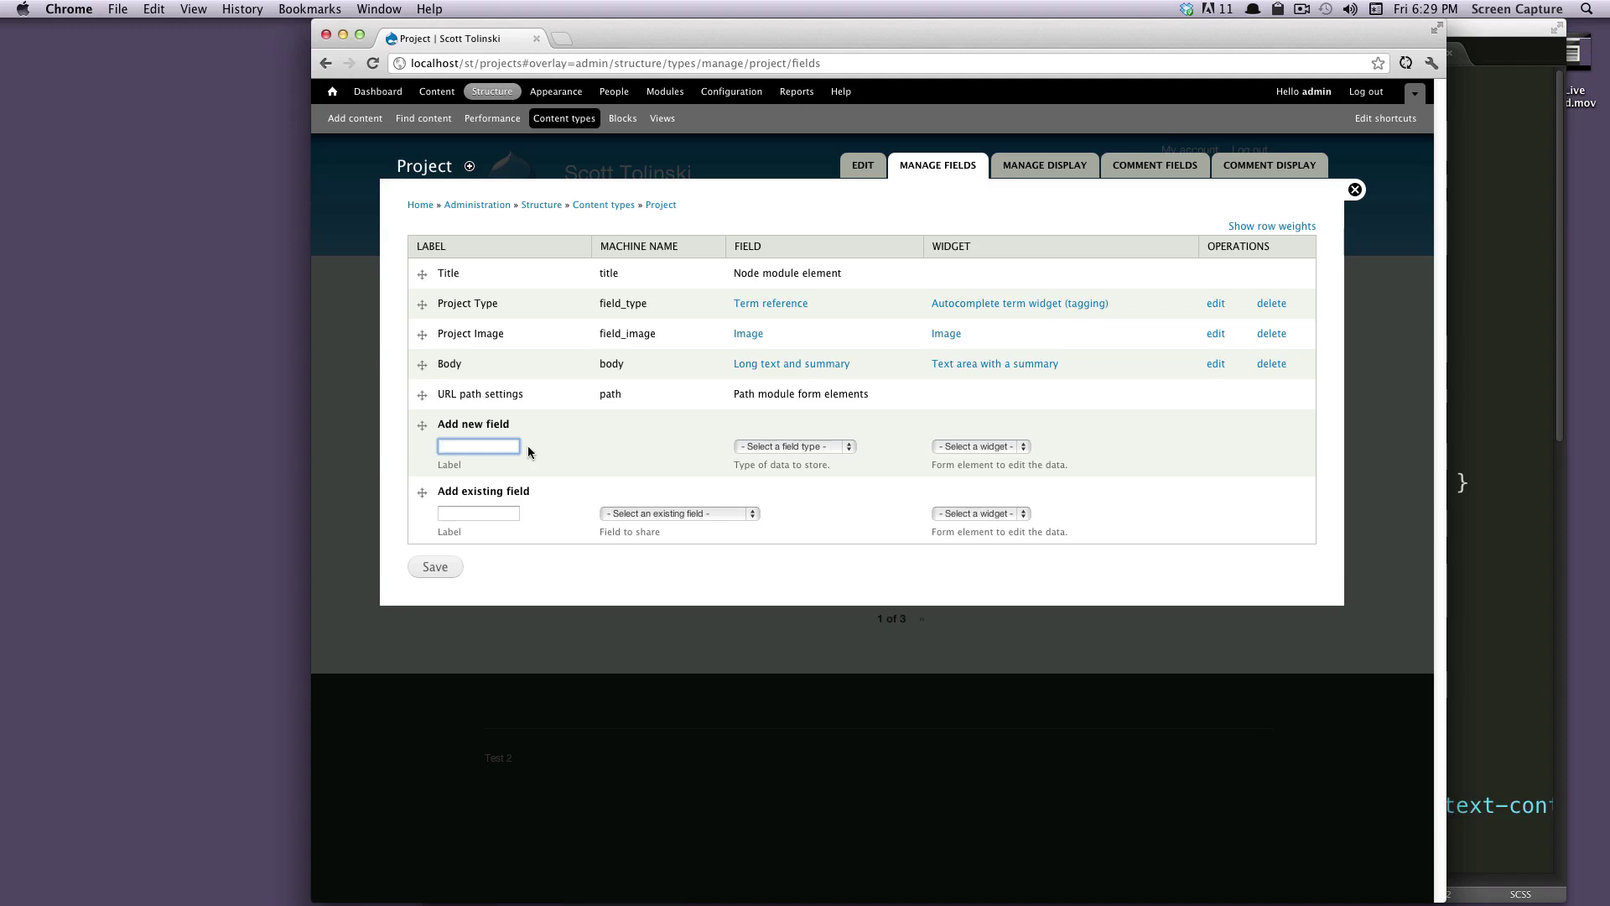
{"action": "left_click", "coordinate": [490, 447]}
{"action": "left_click", "coordinate": [602, 436]}
{"action": "left_click", "coordinate": [512, 447]}
{"action": "left_click", "coordinate": [495, 447]}
{"action": "type", "text": "Designer"}
{"action": "left_click", "coordinate": [758, 447]}
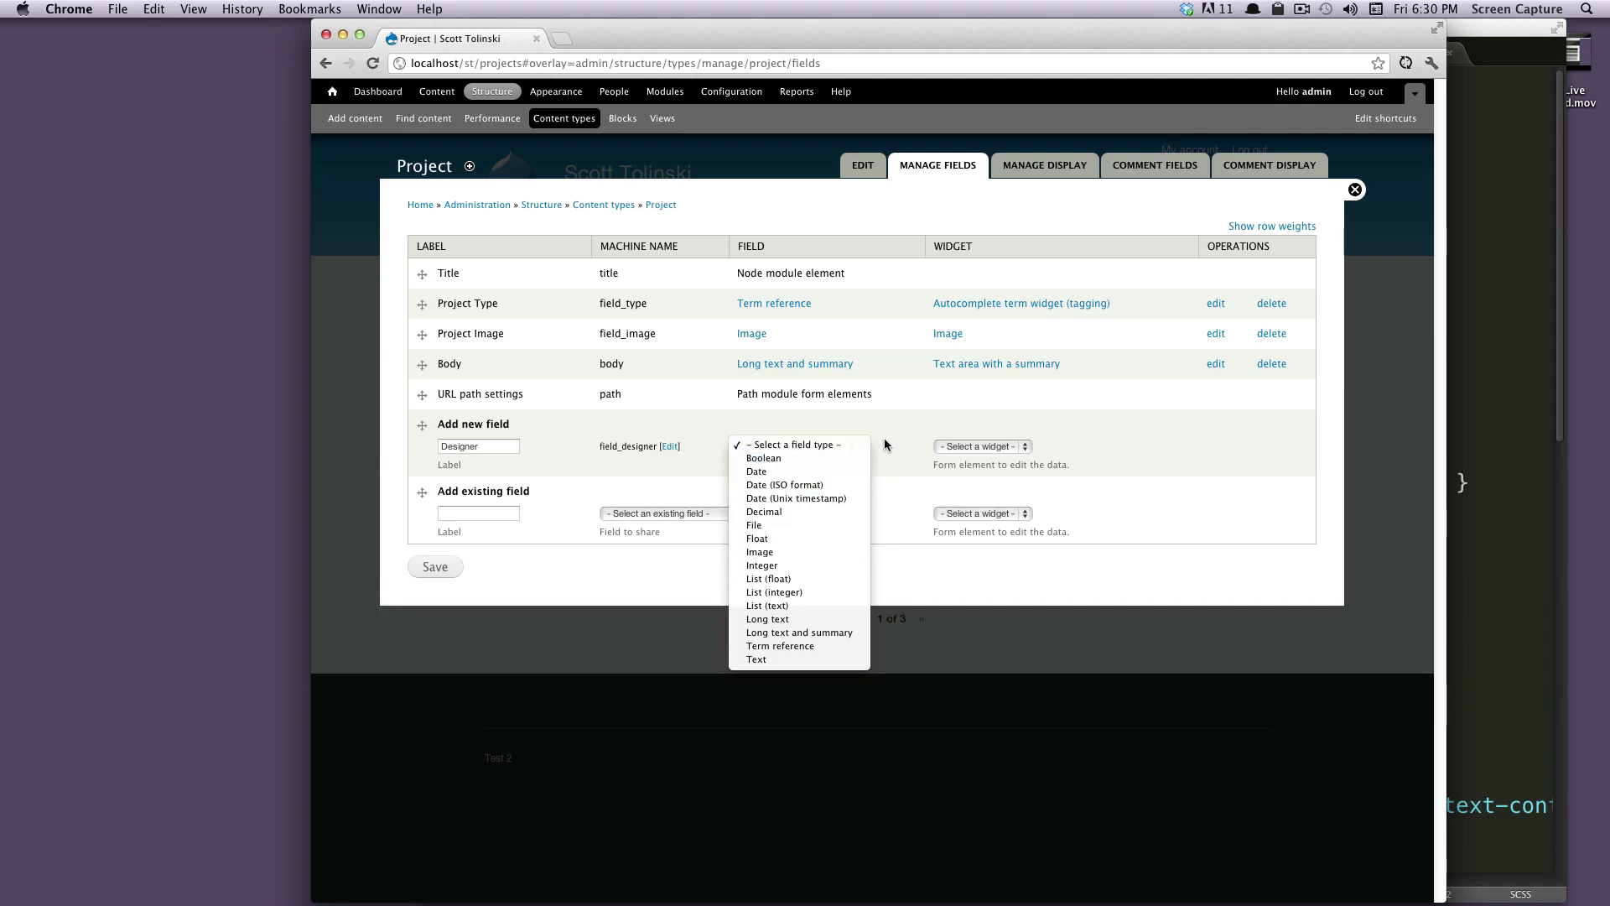
{"action": "left_click", "coordinate": [824, 660]}
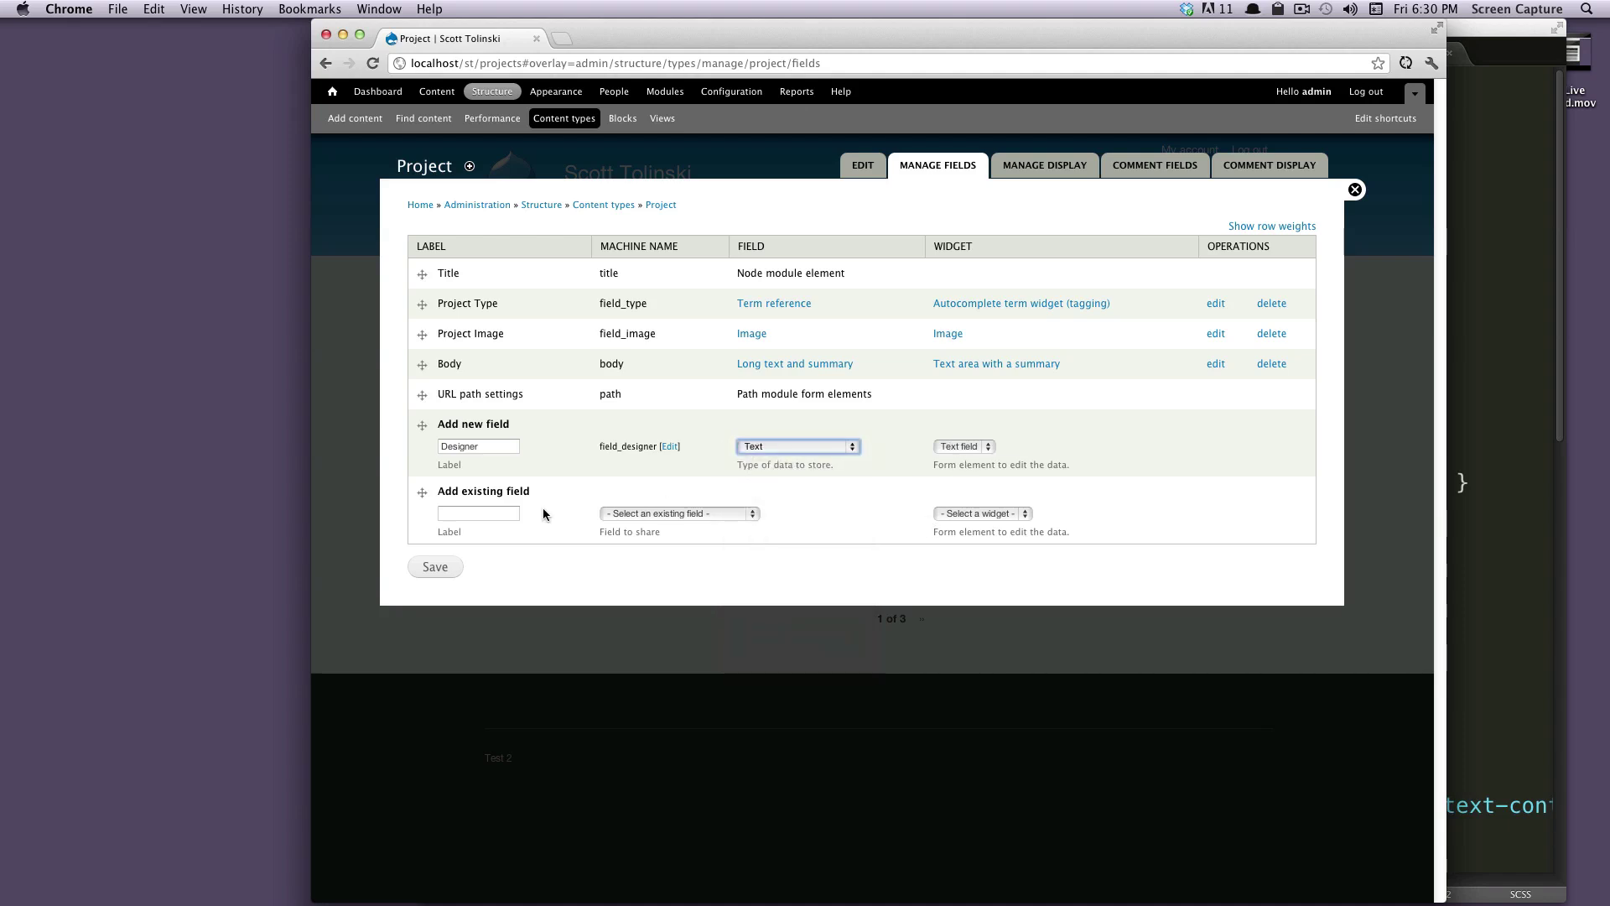
Save the Designer field with max length 255 and save its Project settings
{"action": "mouse_move", "coordinate": [423, 426]}
{"action": "left_mouse_down"}
{"action": "mouse_move", "coordinate": [424, 394]}
{"action": "mouse_move", "coordinate": [423, 436]}
{"action": "left_mouse_up"}
{"action": "left_click", "coordinate": [441, 611]}
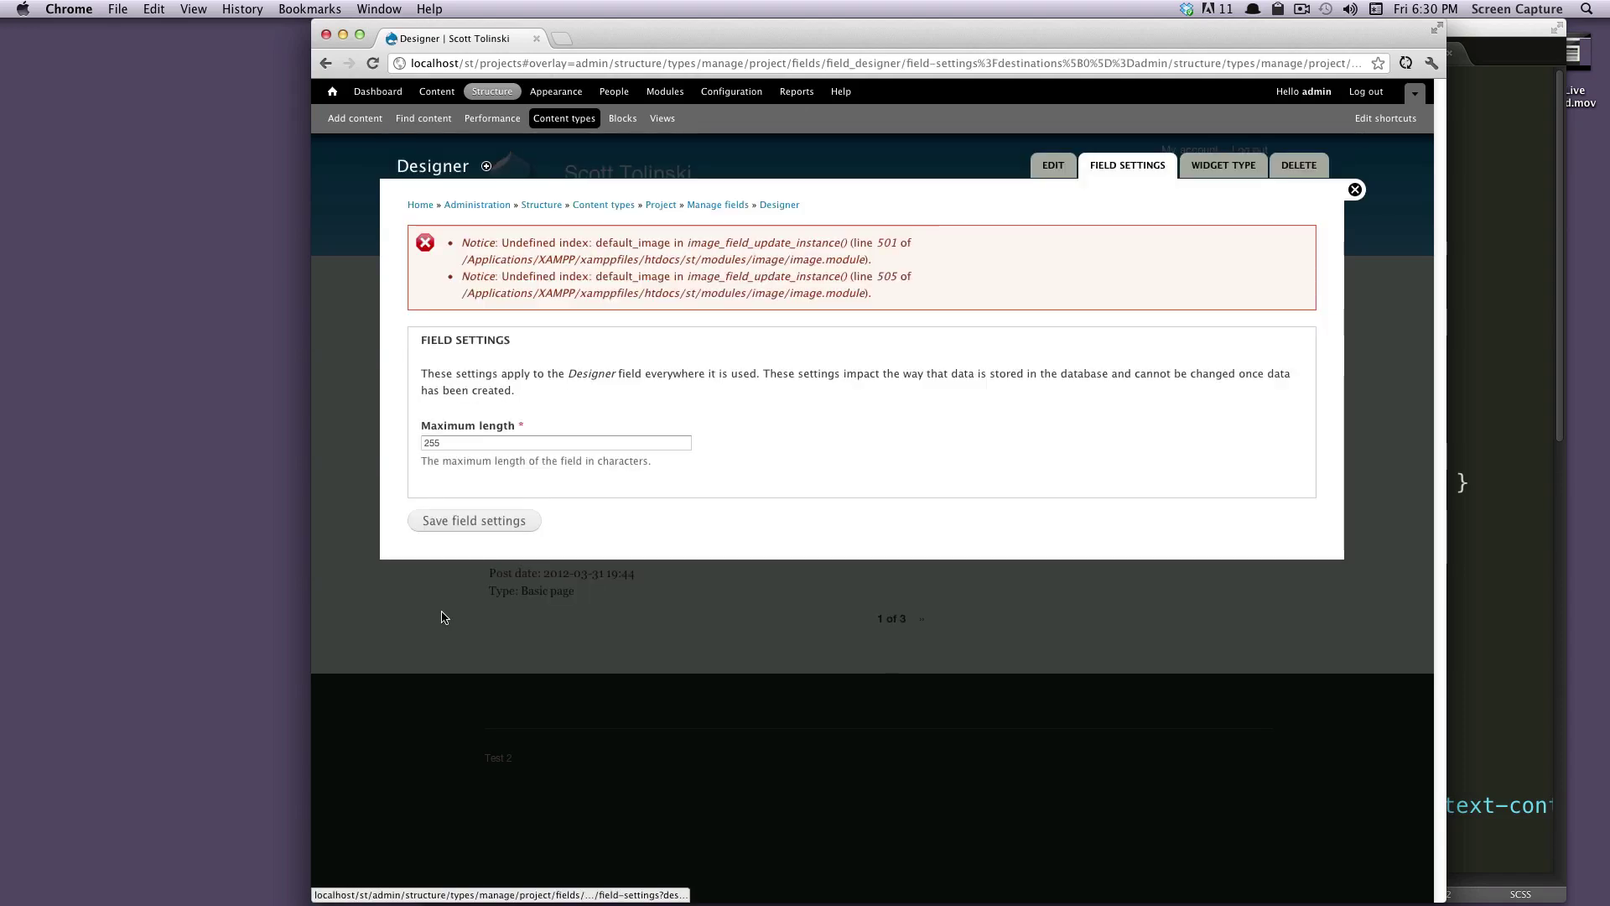
{"action": "left_click", "coordinate": [454, 520]}
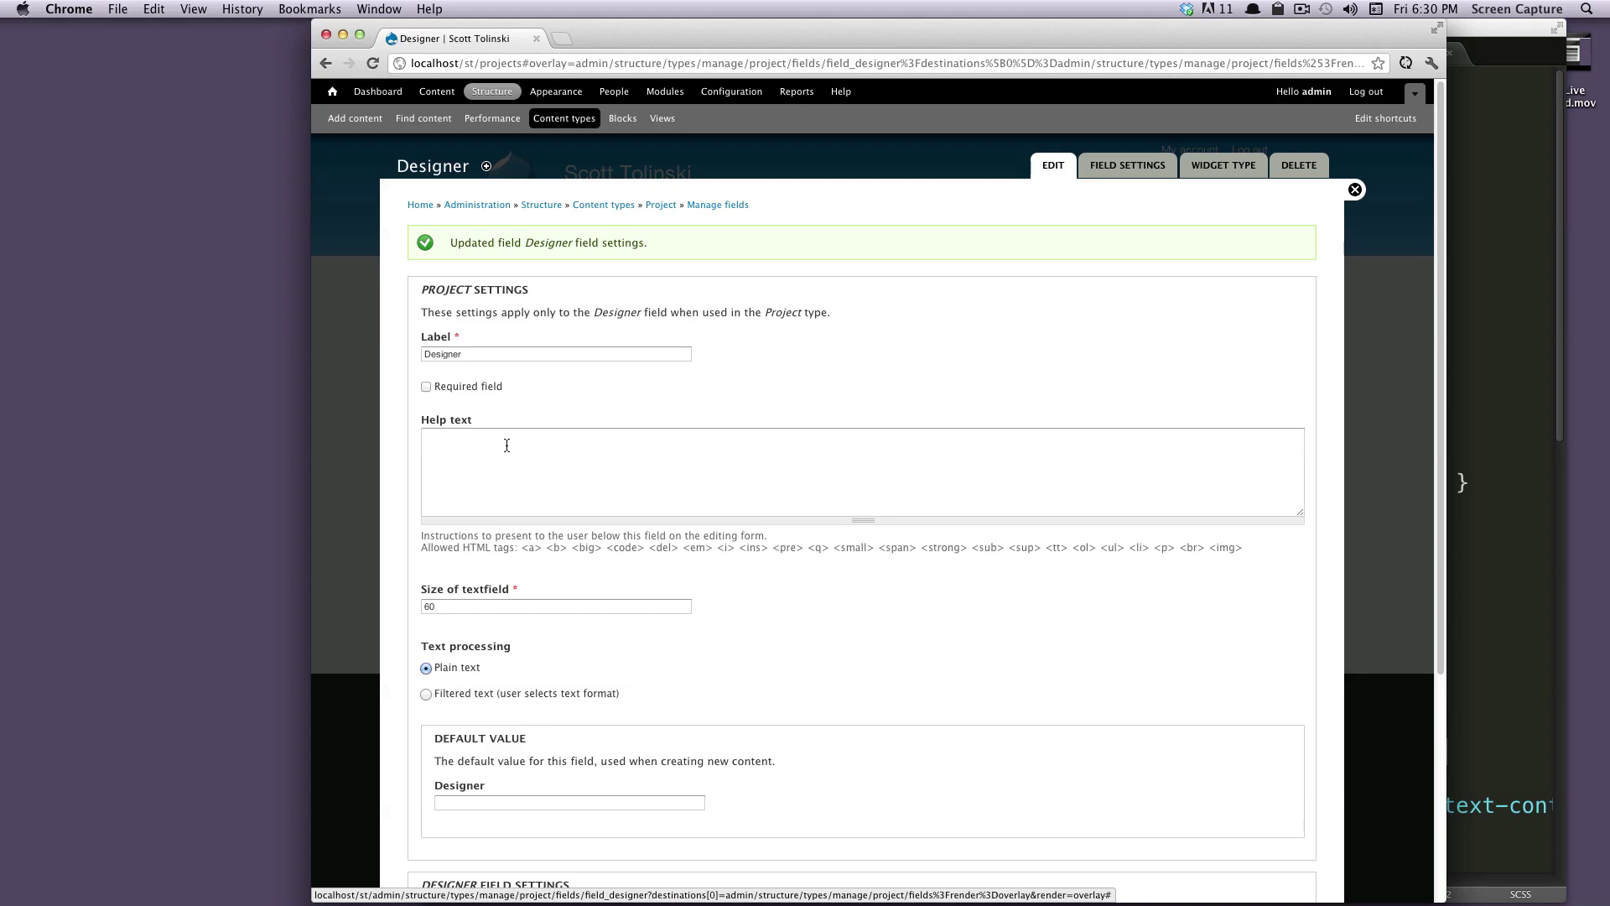
{"action": "scroll", "coordinate": [513, 677], "scroll_direction": "down", "scroll_amount": 5}
{"action": "left_click", "coordinate": [439, 827]}
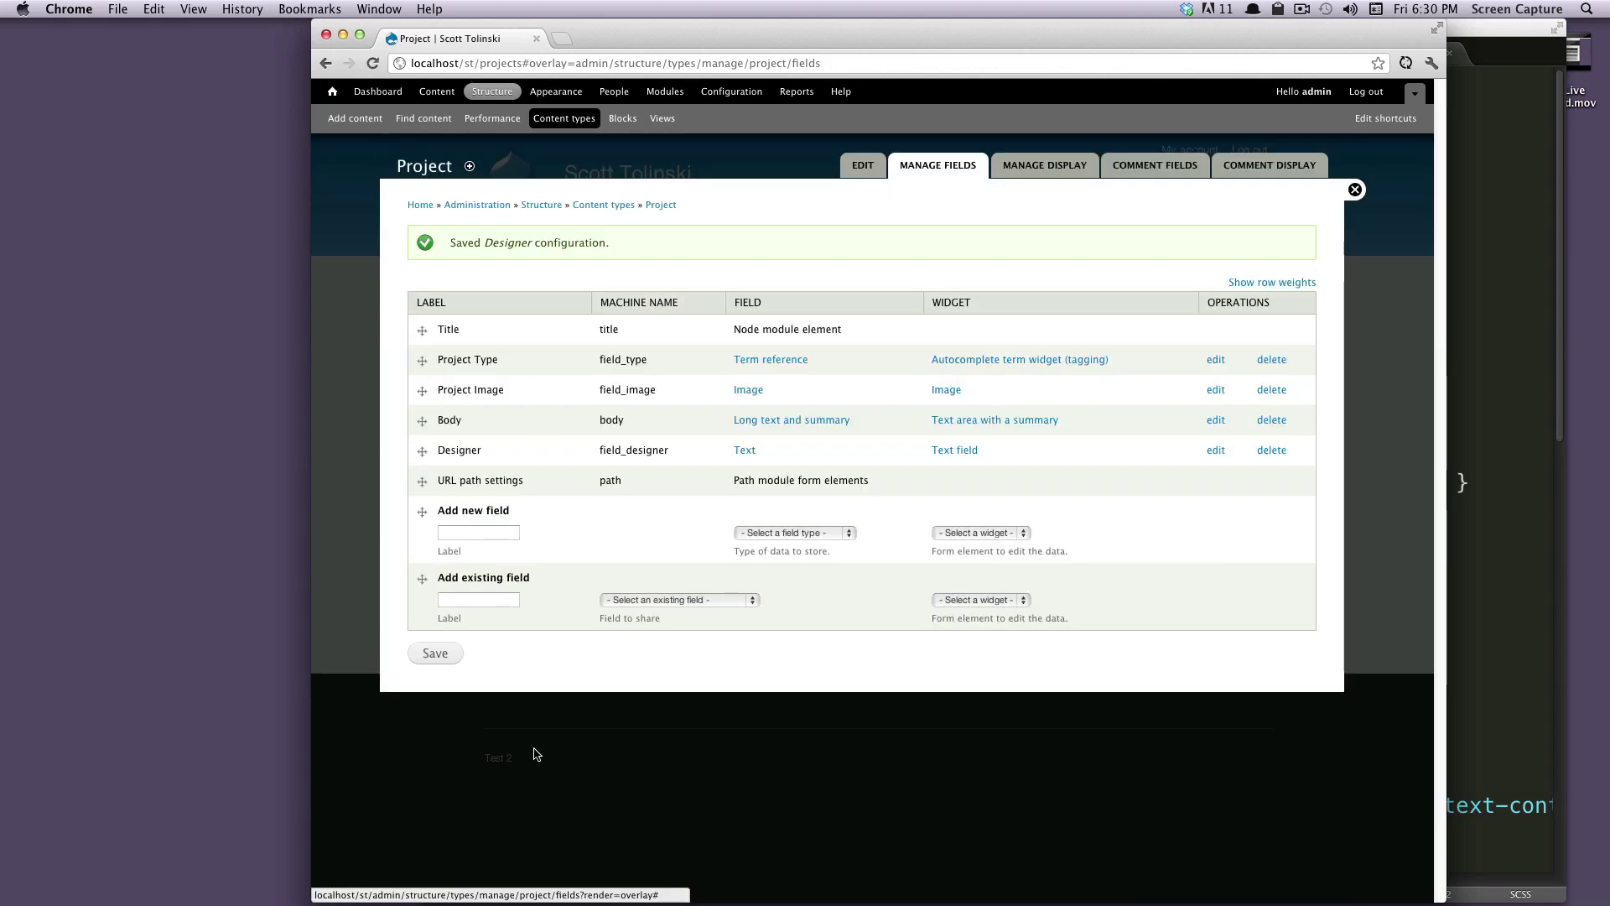
Close field management and open the Sass Mastery project page from the content list
{"action": "left_click", "coordinate": [1354, 190]}
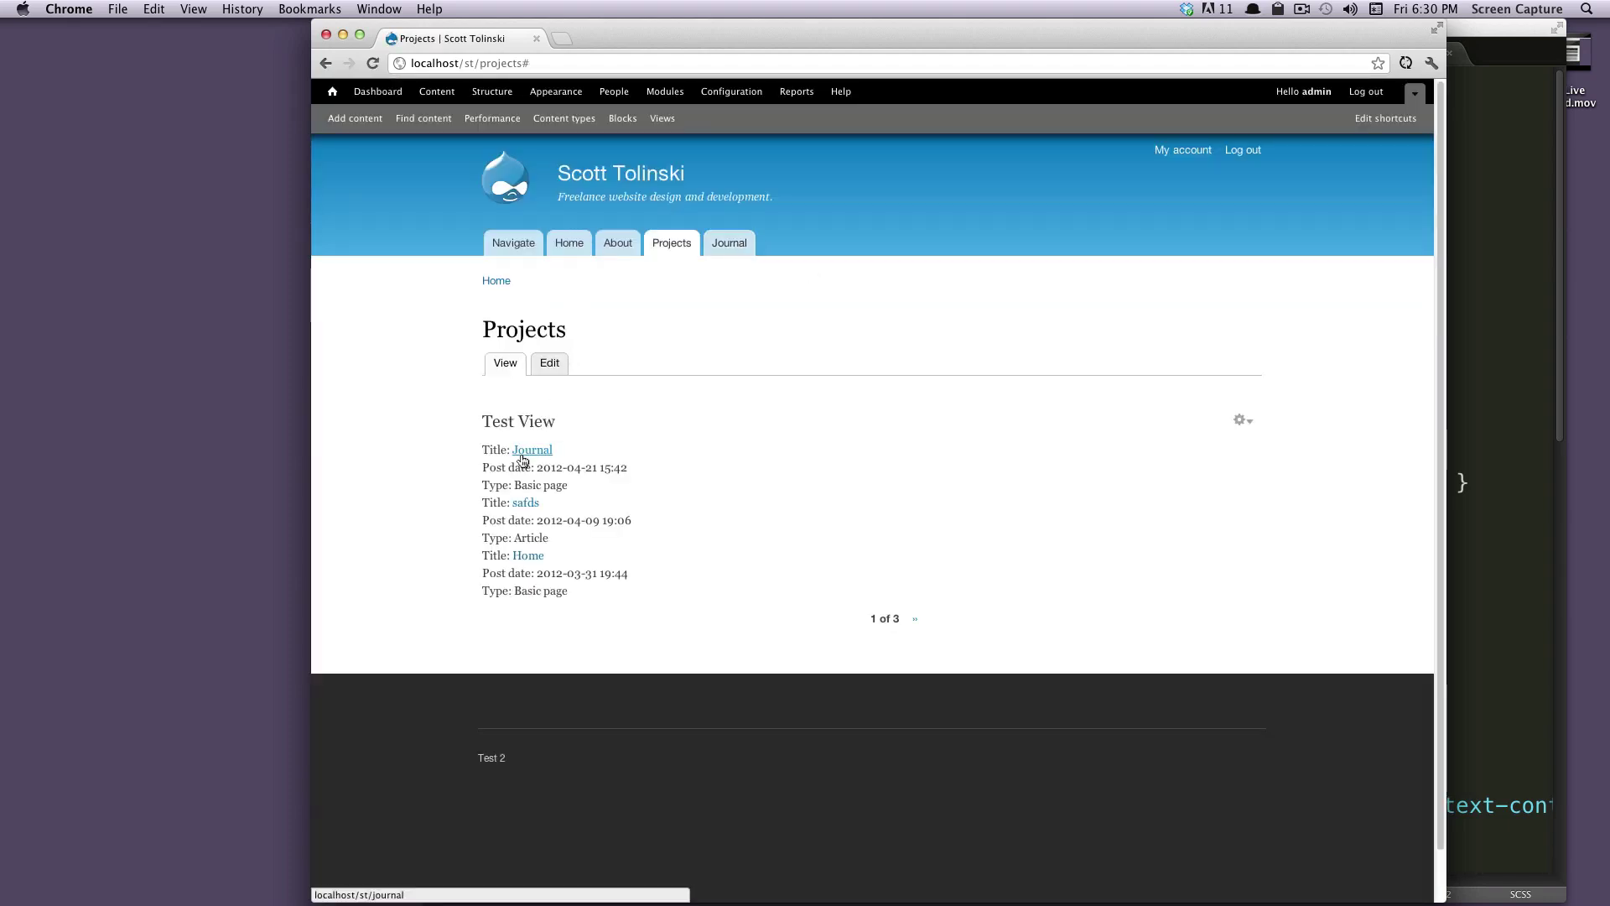
{"action": "left_click", "coordinate": [670, 247]}
{"action": "left_click", "coordinate": [432, 122]}
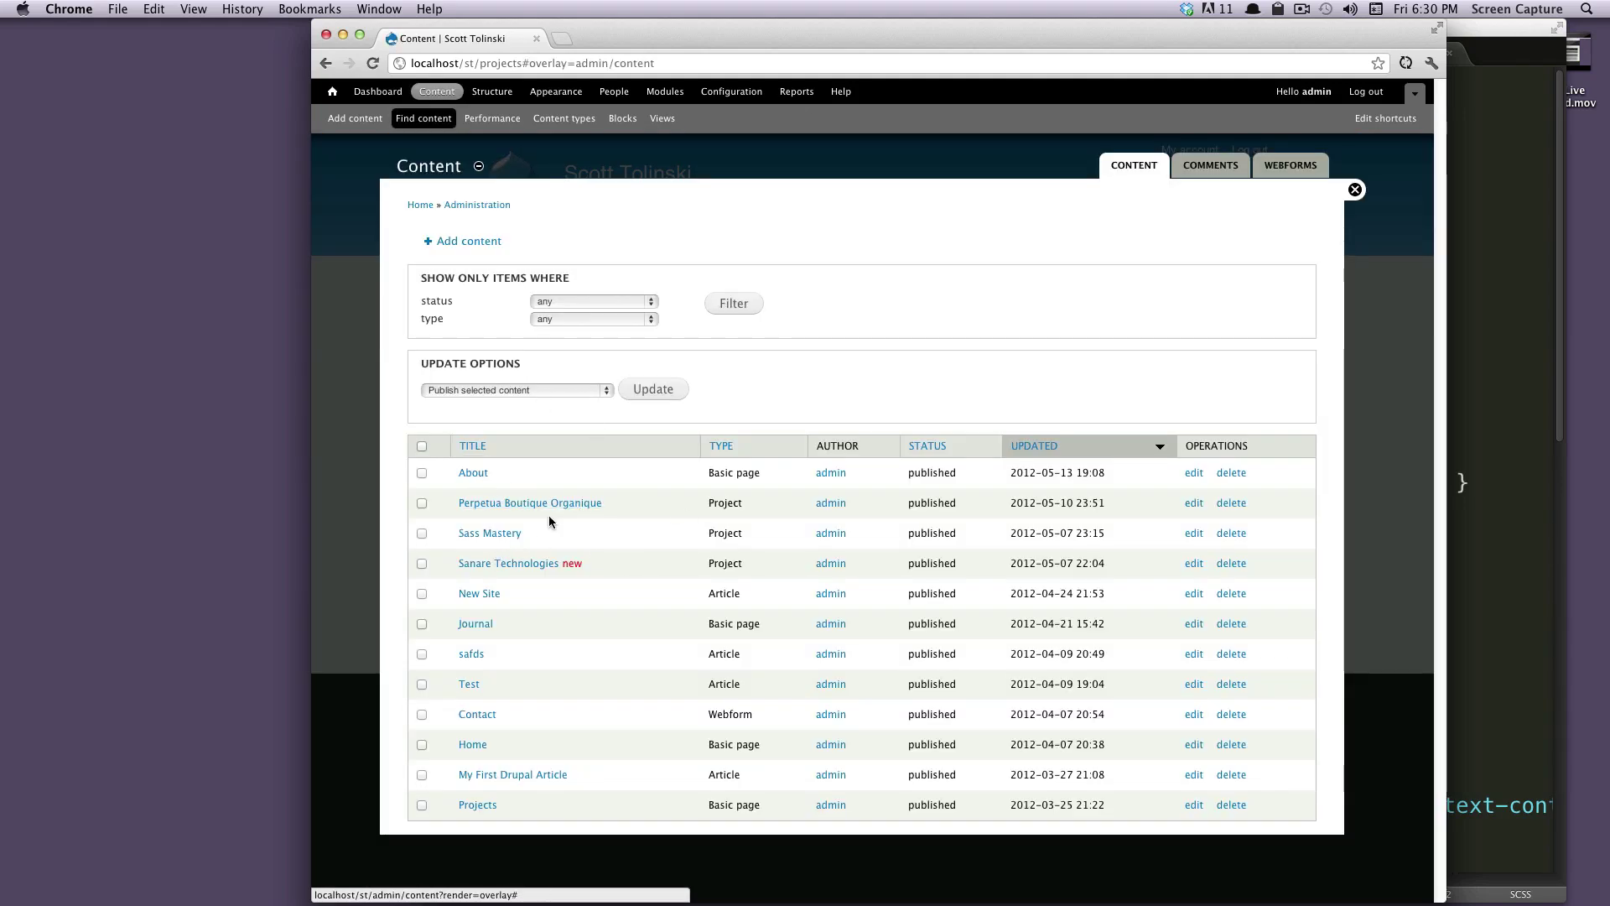
{"action": "left_click", "coordinate": [487, 534]}
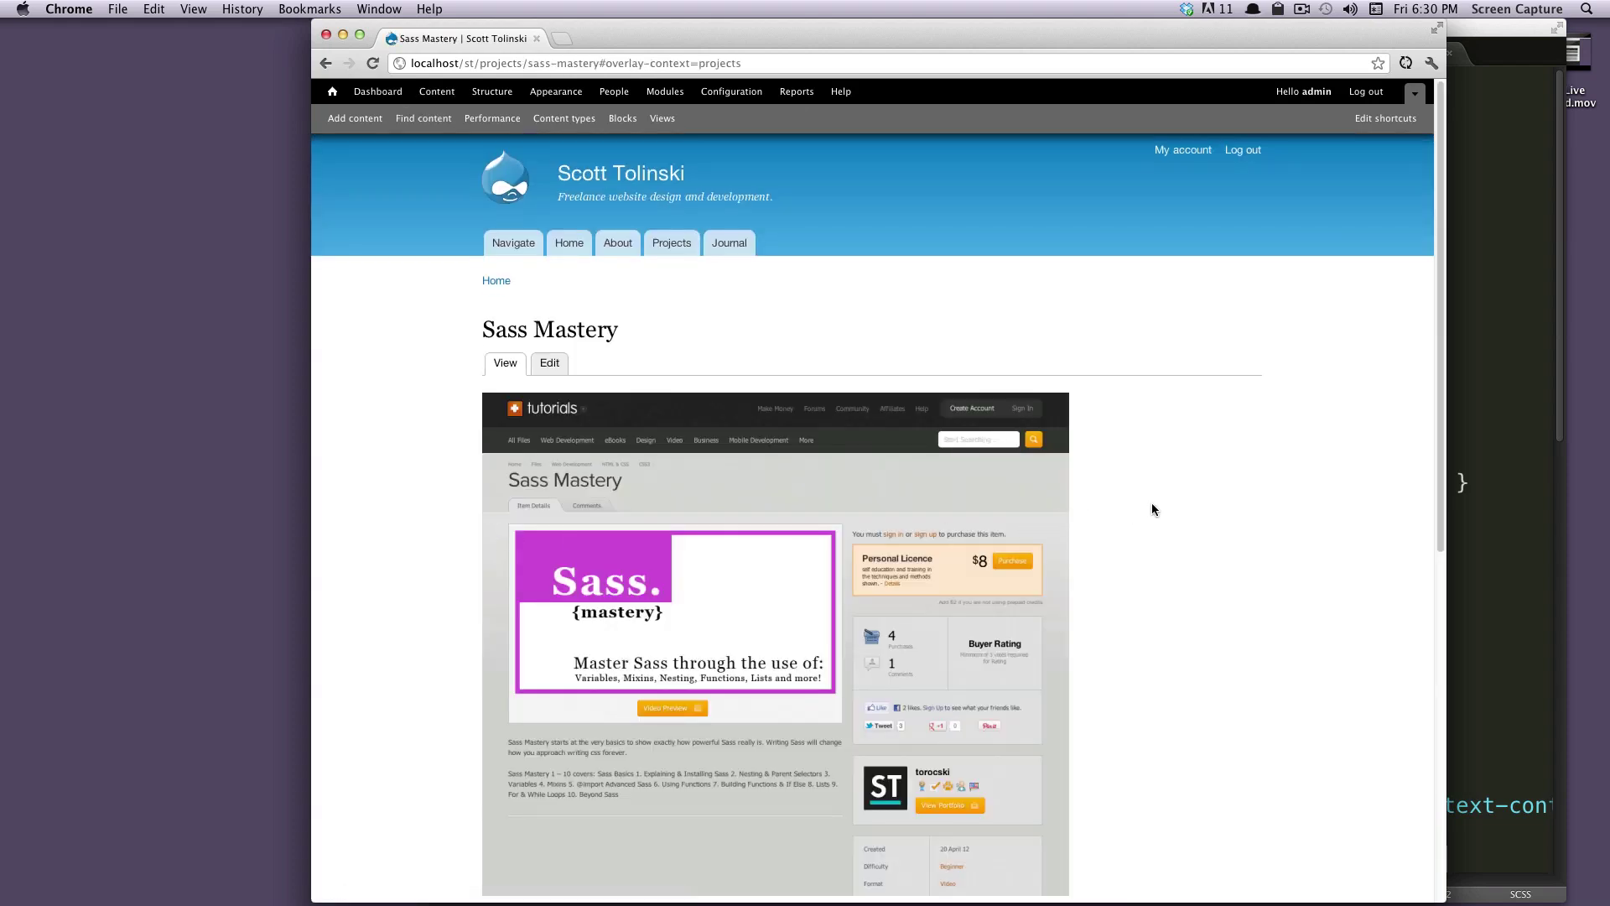
Scroll through the Sass Mastery page to review its screenshot, description and Test View listing
{"action": "double_click", "coordinate": [640, 324]}
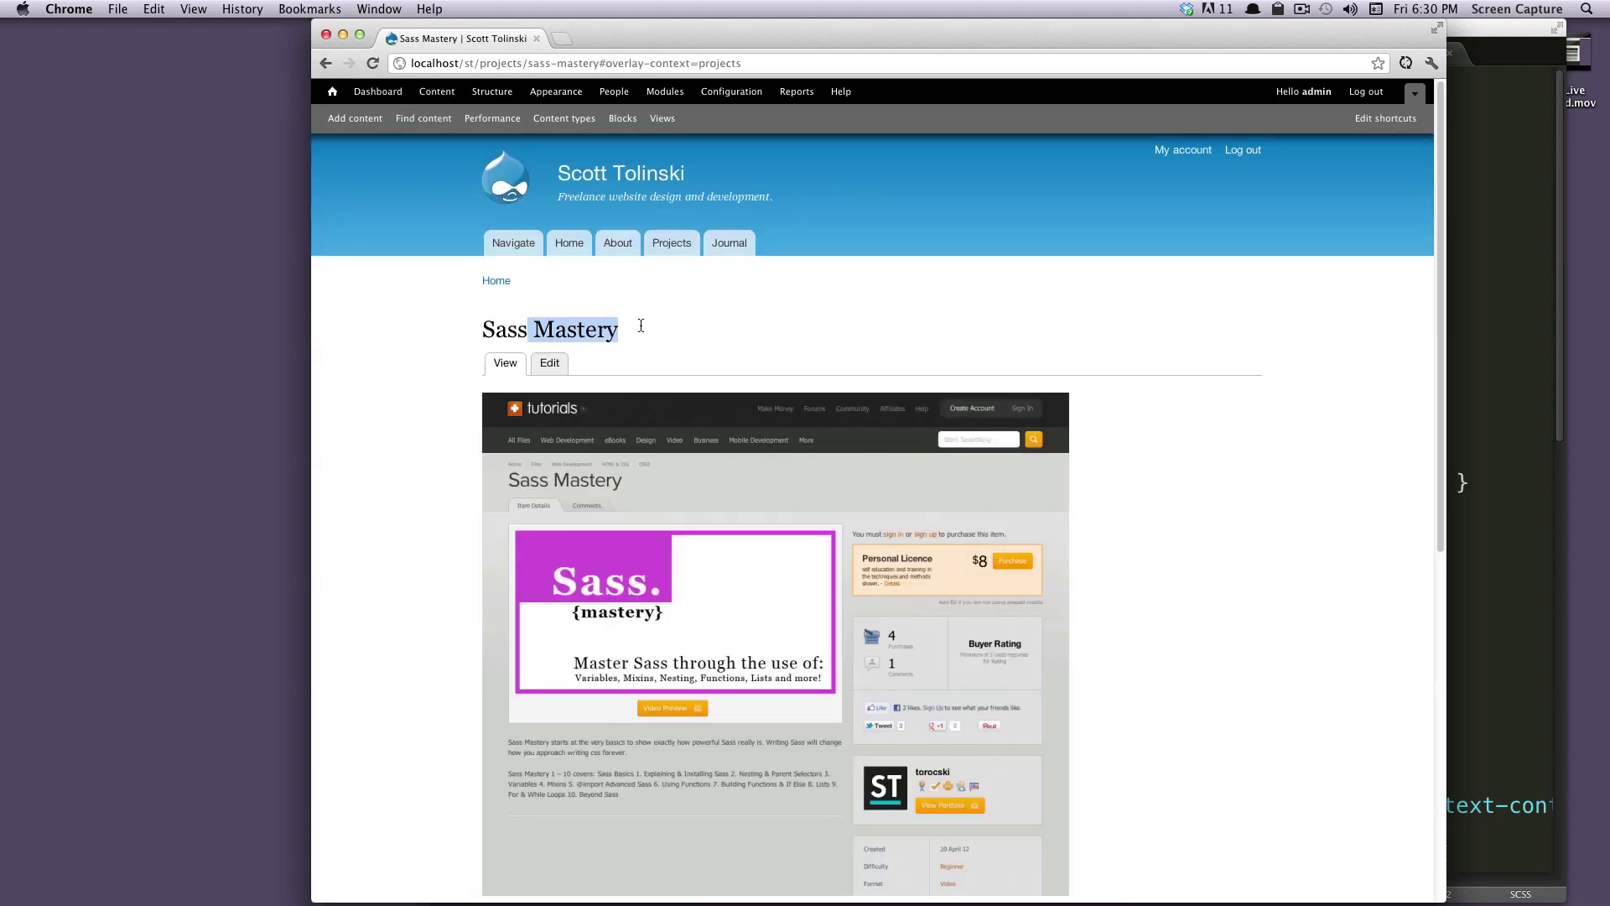
{"action": "left_click", "coordinate": [650, 327]}
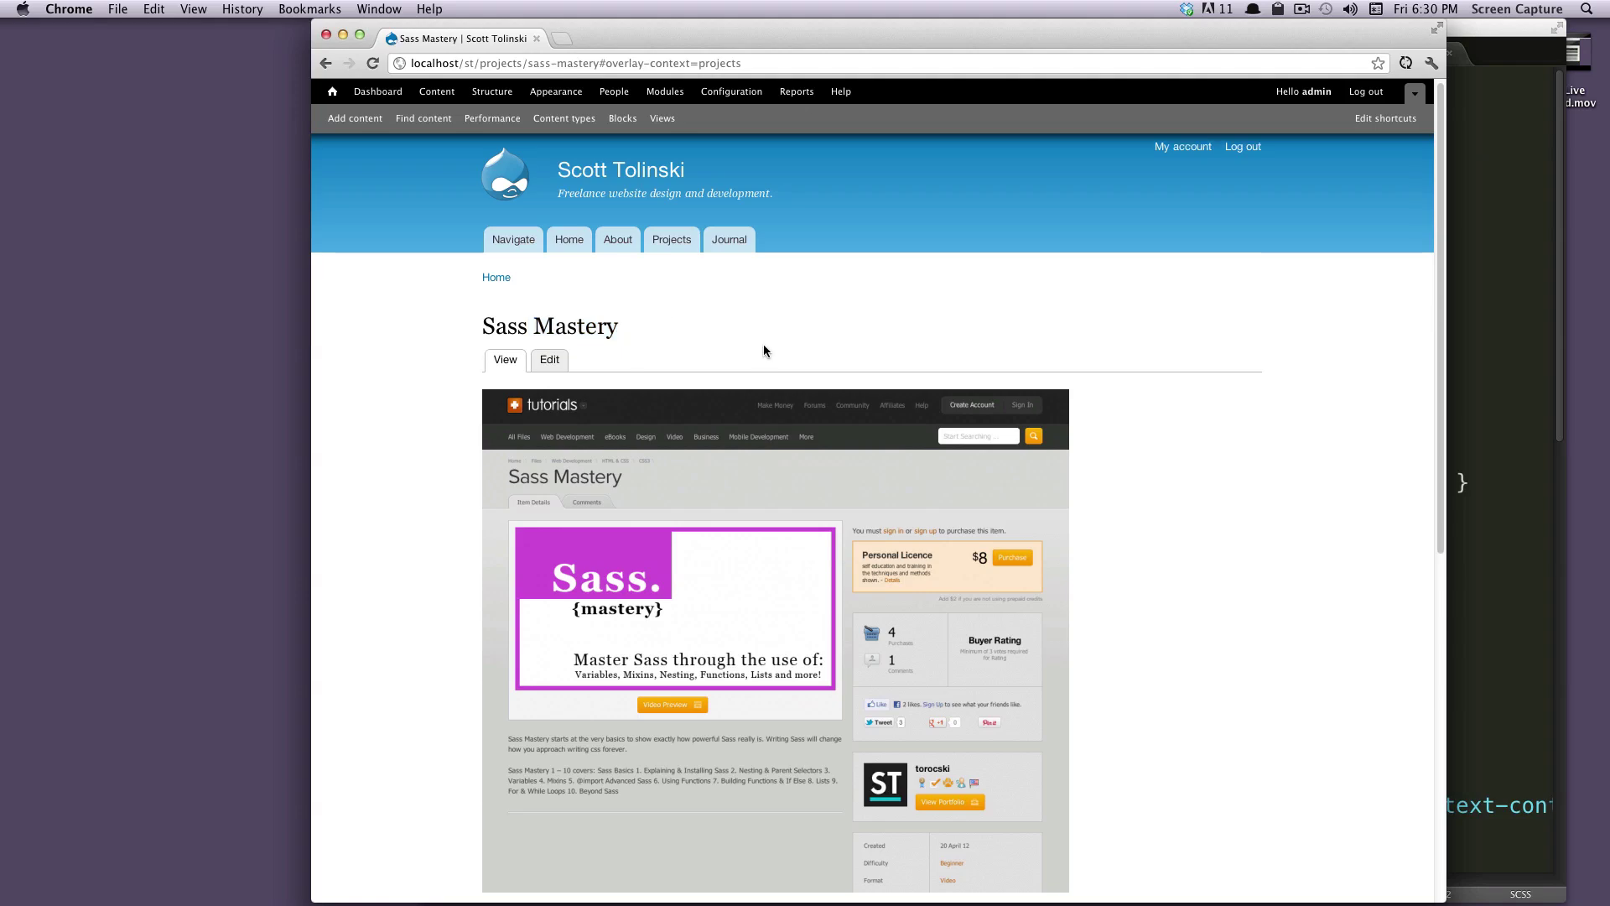
{"action": "scroll", "coordinate": [841, 387], "scroll_direction": "down", "scroll_amount": 5}
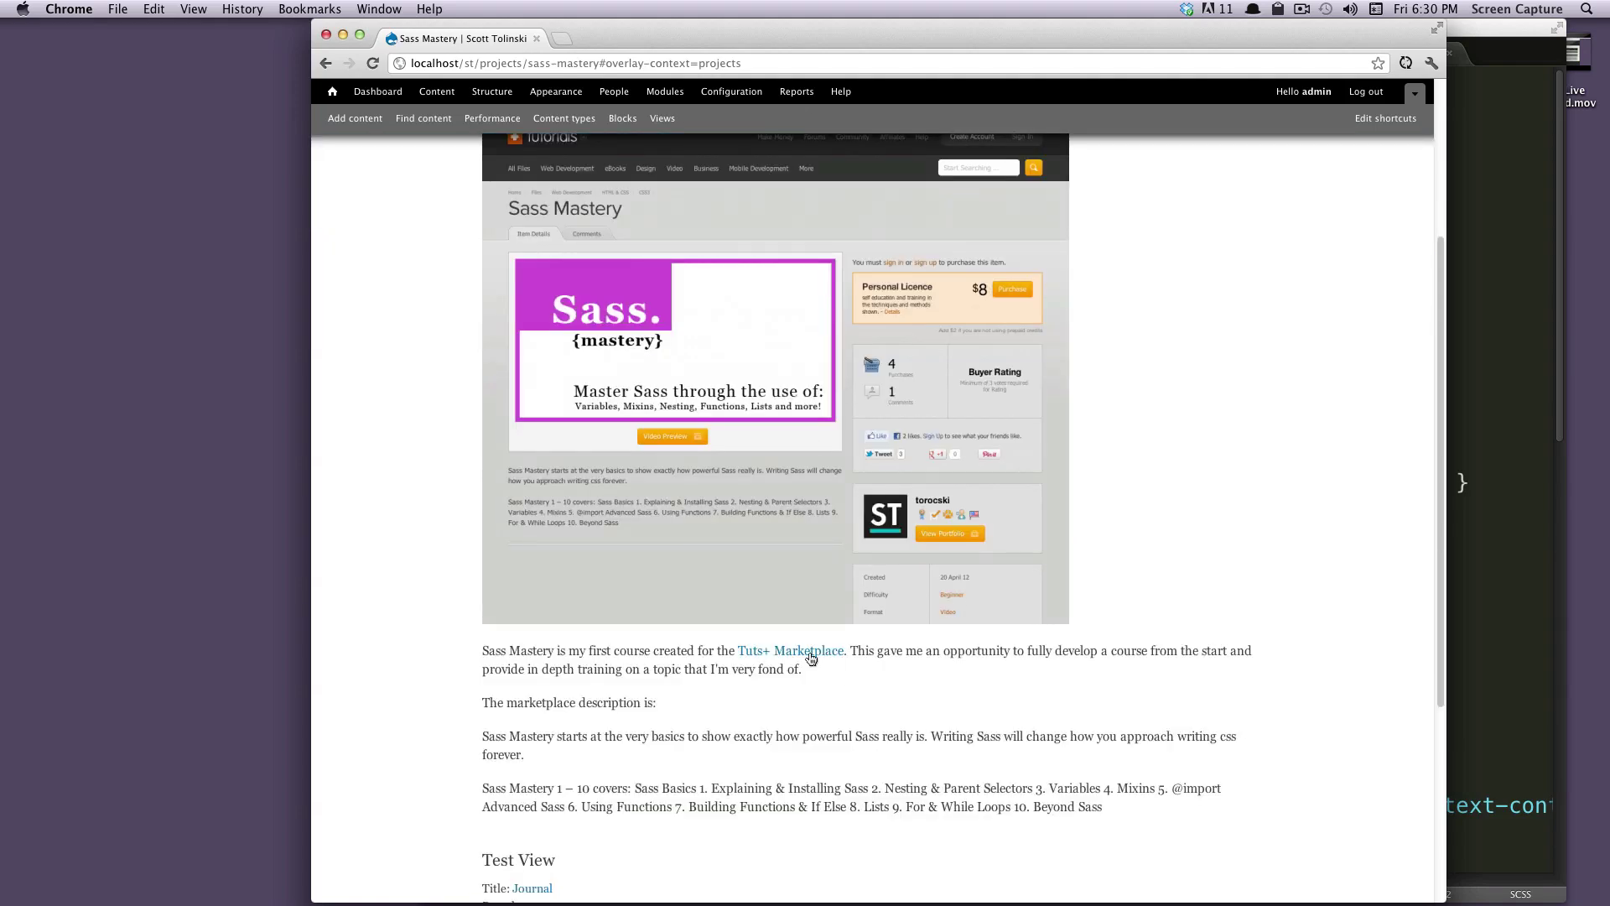
{"action": "scroll", "coordinate": [791, 662], "scroll_direction": "up", "scroll_amount": 5}
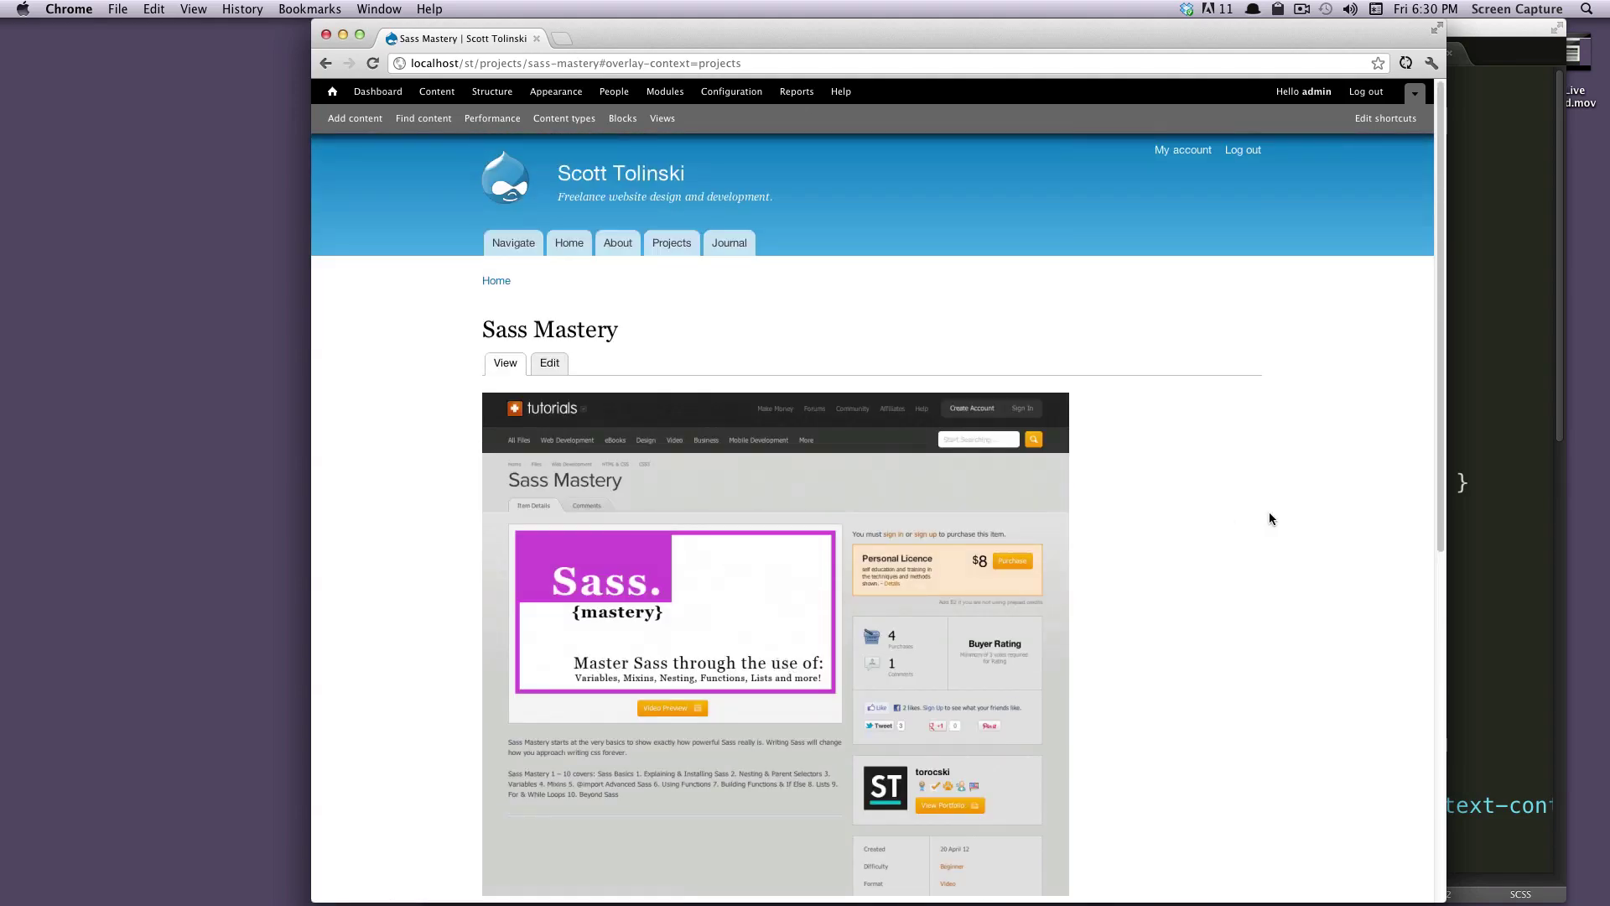
{"action": "scroll", "coordinate": [1145, 537], "scroll_direction": "down", "scroll_amount": 5}
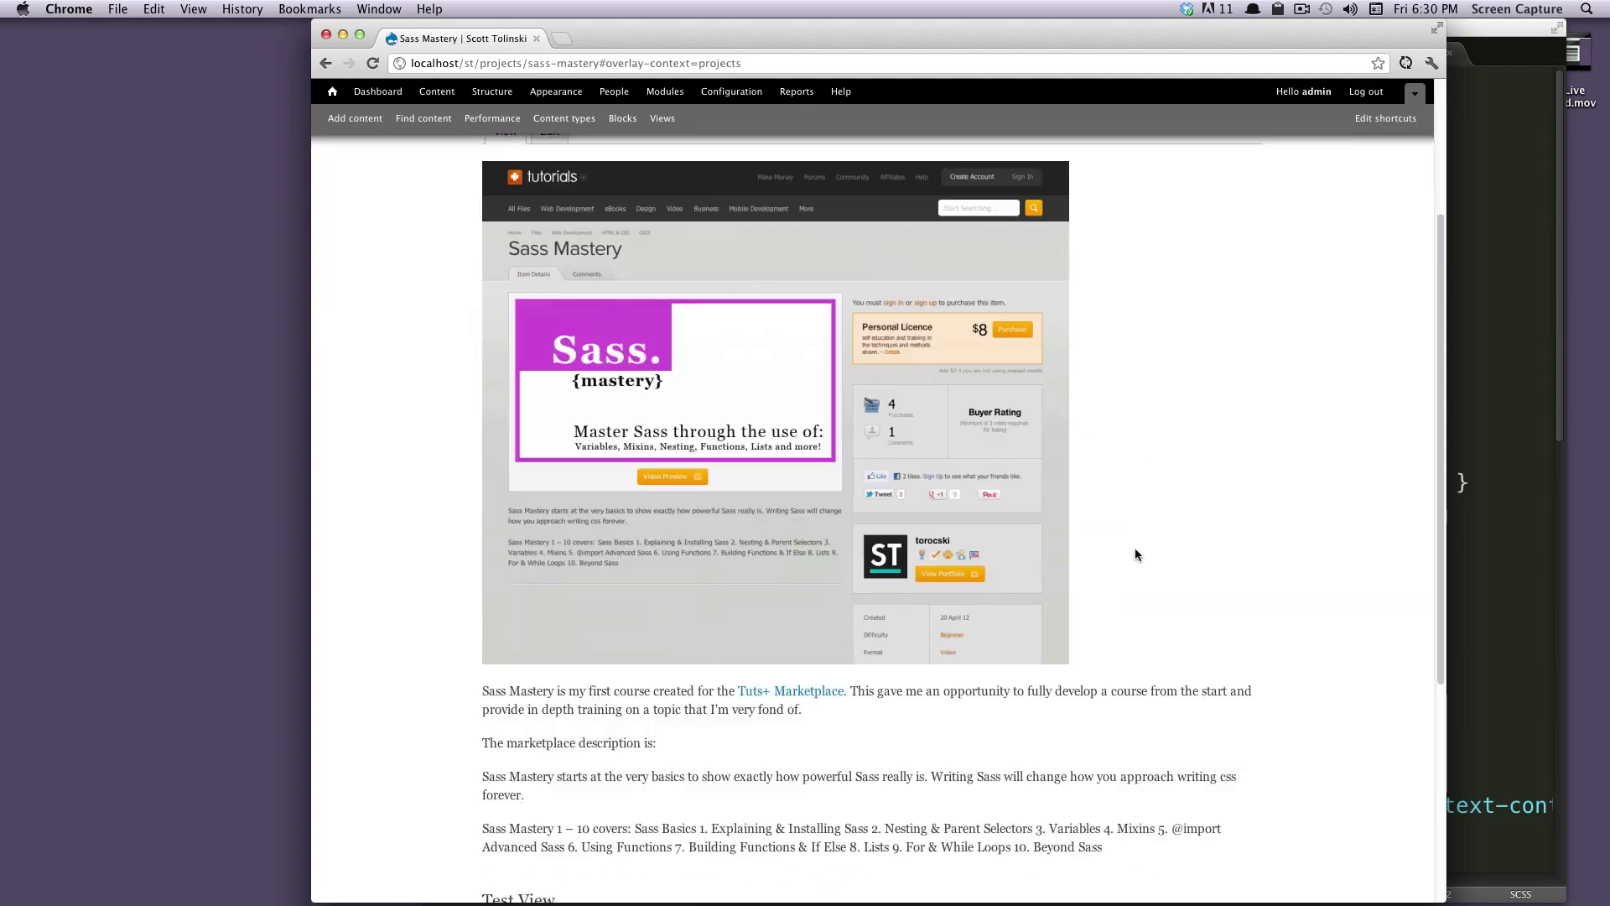
{"action": "scroll", "coordinate": [1093, 576], "scroll_direction": "down", "scroll_amount": 4}
{"action": "left_click_drag", "start_coordinate": [552, 476], "coordinate": [865, 589]}
{"action": "left_click", "coordinate": [866, 589]}
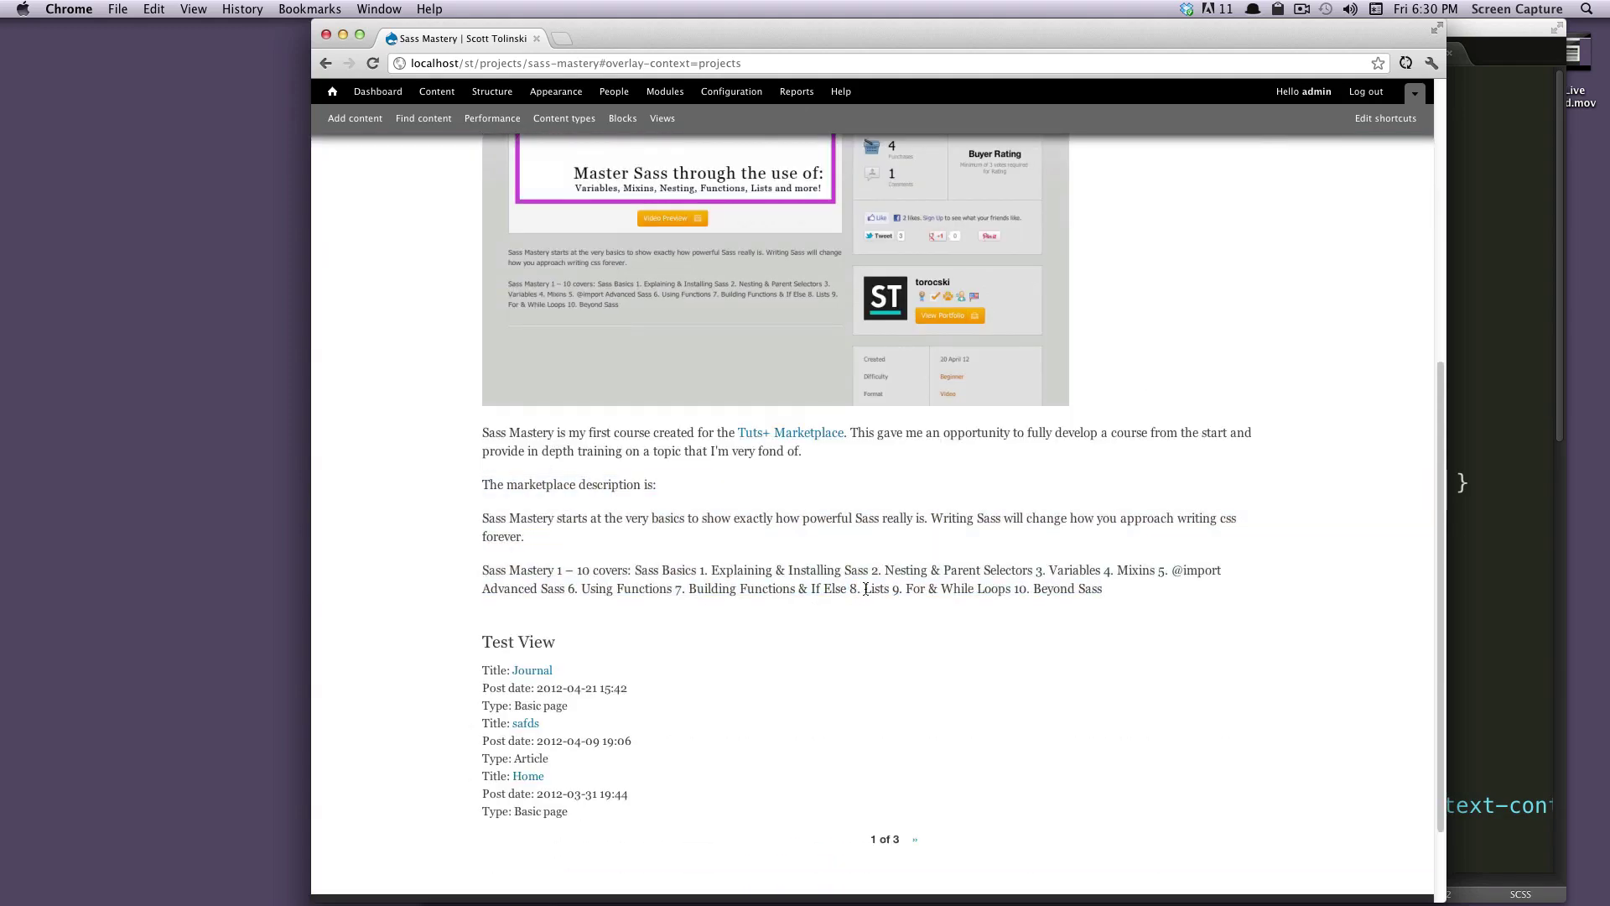
{"action": "scroll", "coordinate": [875, 592], "scroll_direction": "down", "scroll_amount": 2}
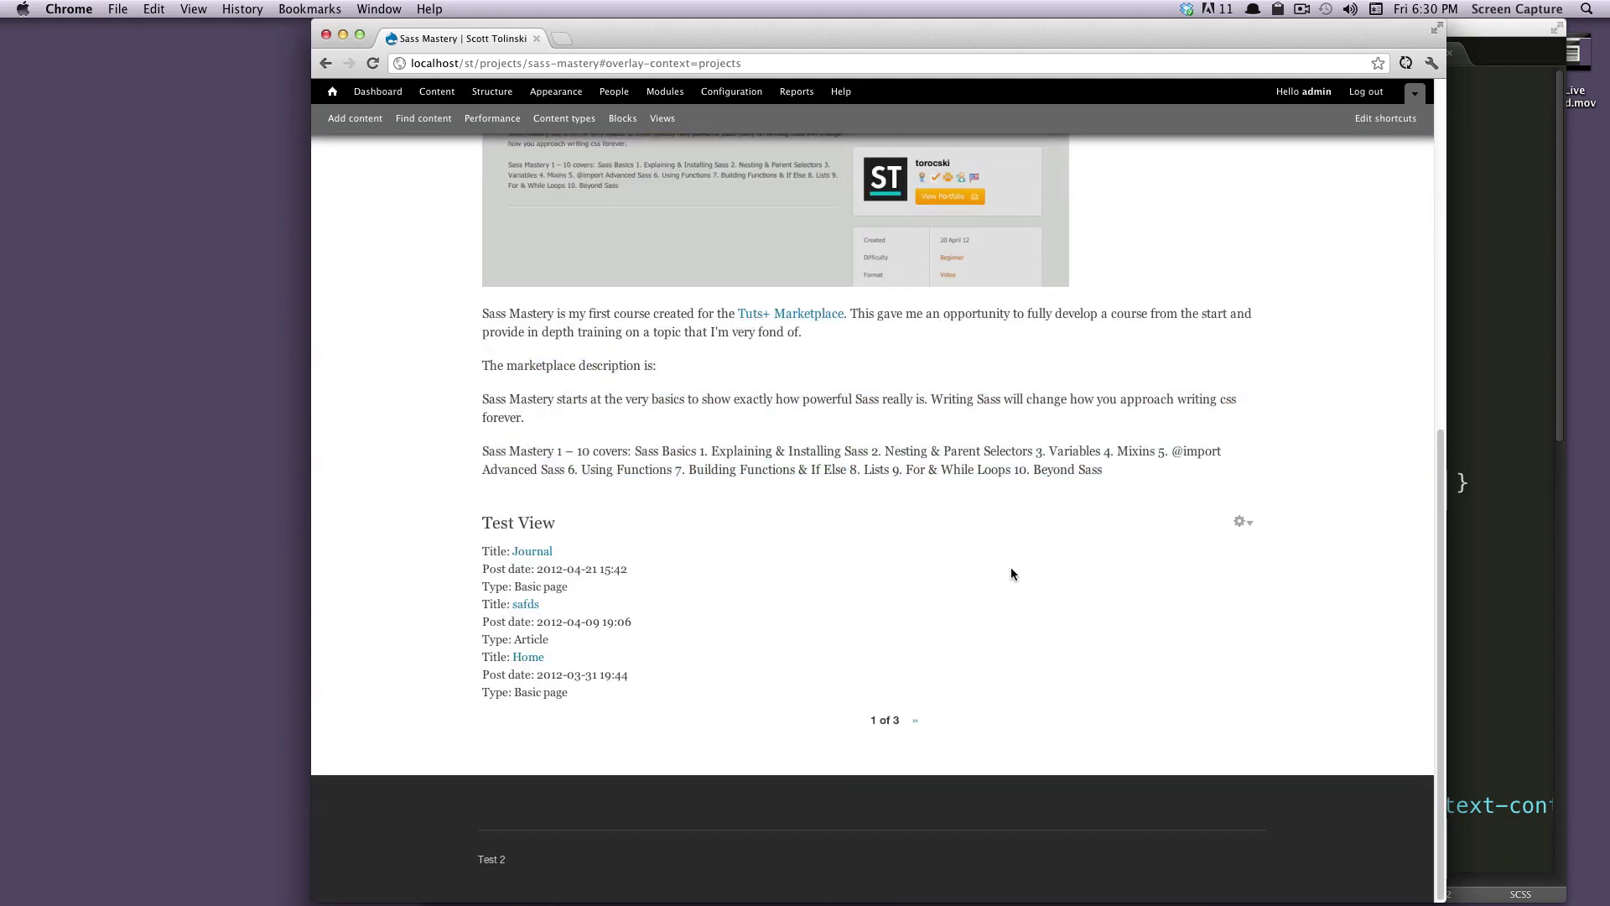
{"action": "scroll", "coordinate": [772, 547], "scroll_direction": "up", "scroll_amount": 11}
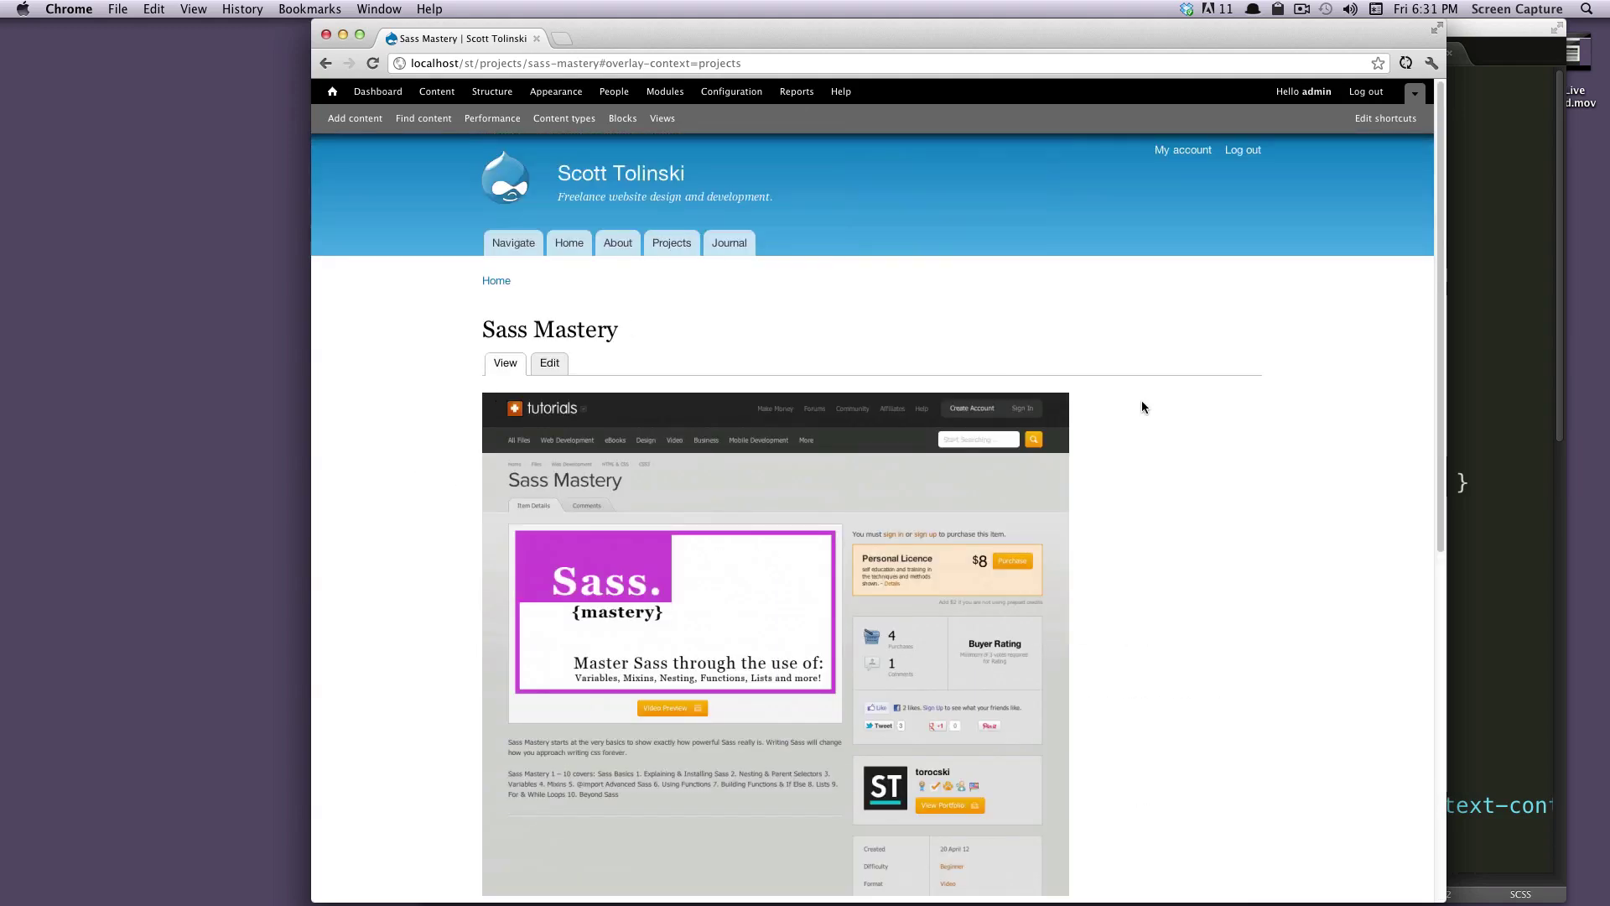
{"action": "left_click_drag", "start_coordinate": [1194, 363], "coordinate": [1372, 421]}
{"action": "left_click", "coordinate": [1281, 401]}
{"action": "scroll", "coordinate": [1112, 392], "scroll_direction": "down", "scroll_amount": 3}
{"action": "scroll", "coordinate": [998, 585], "scroll_direction": "up", "scroll_amount": 3}
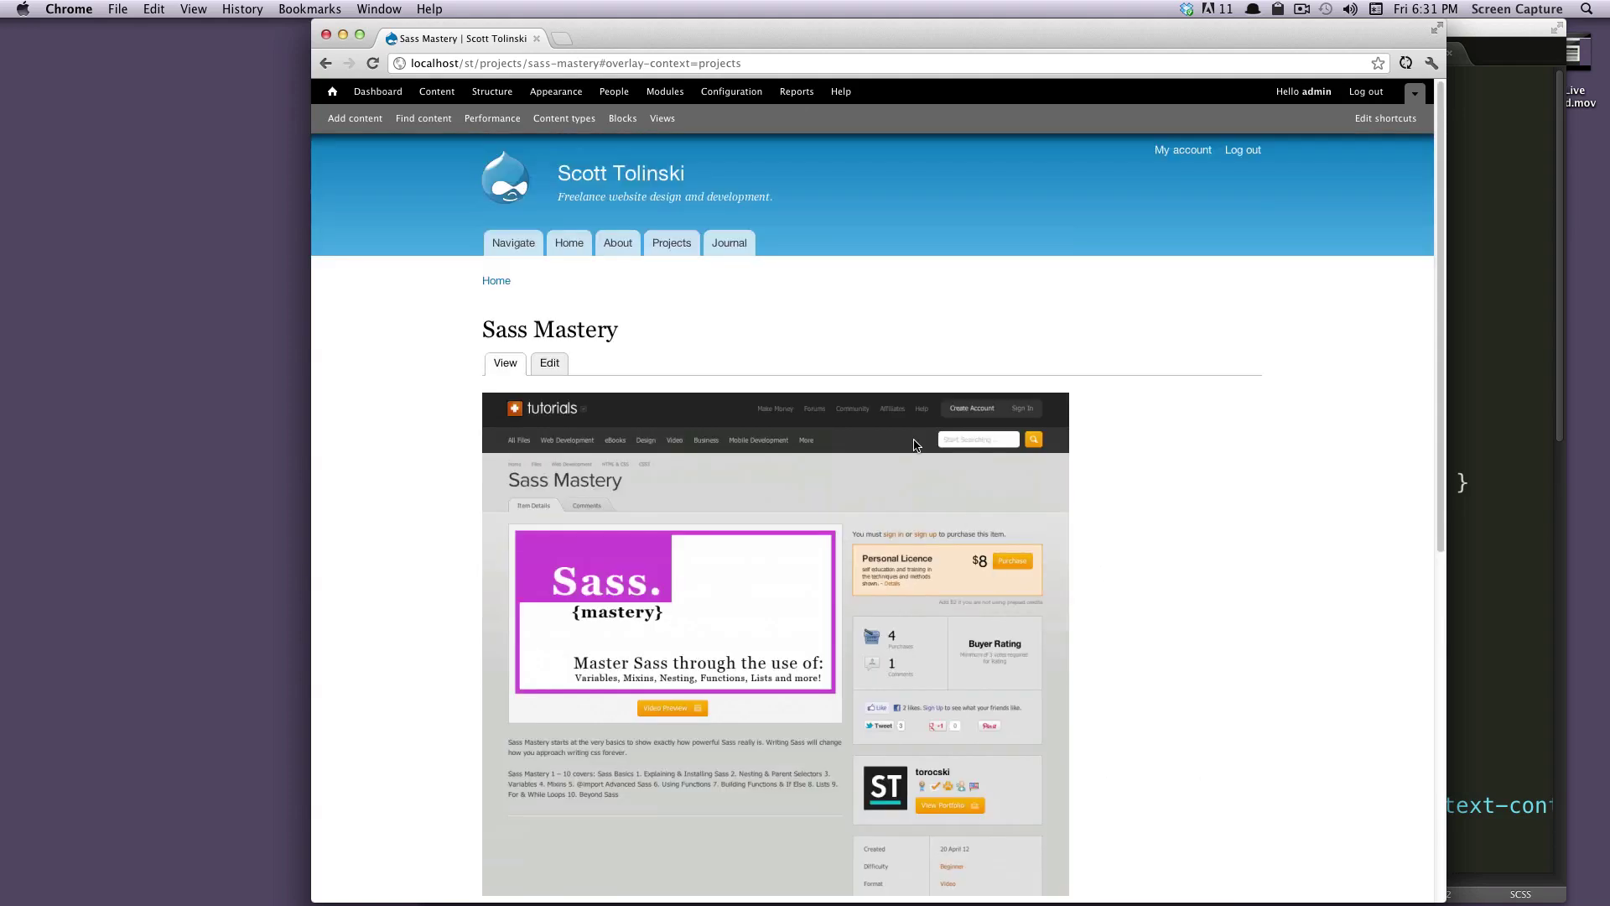
{"action": "left_click", "coordinate": [623, 118]}
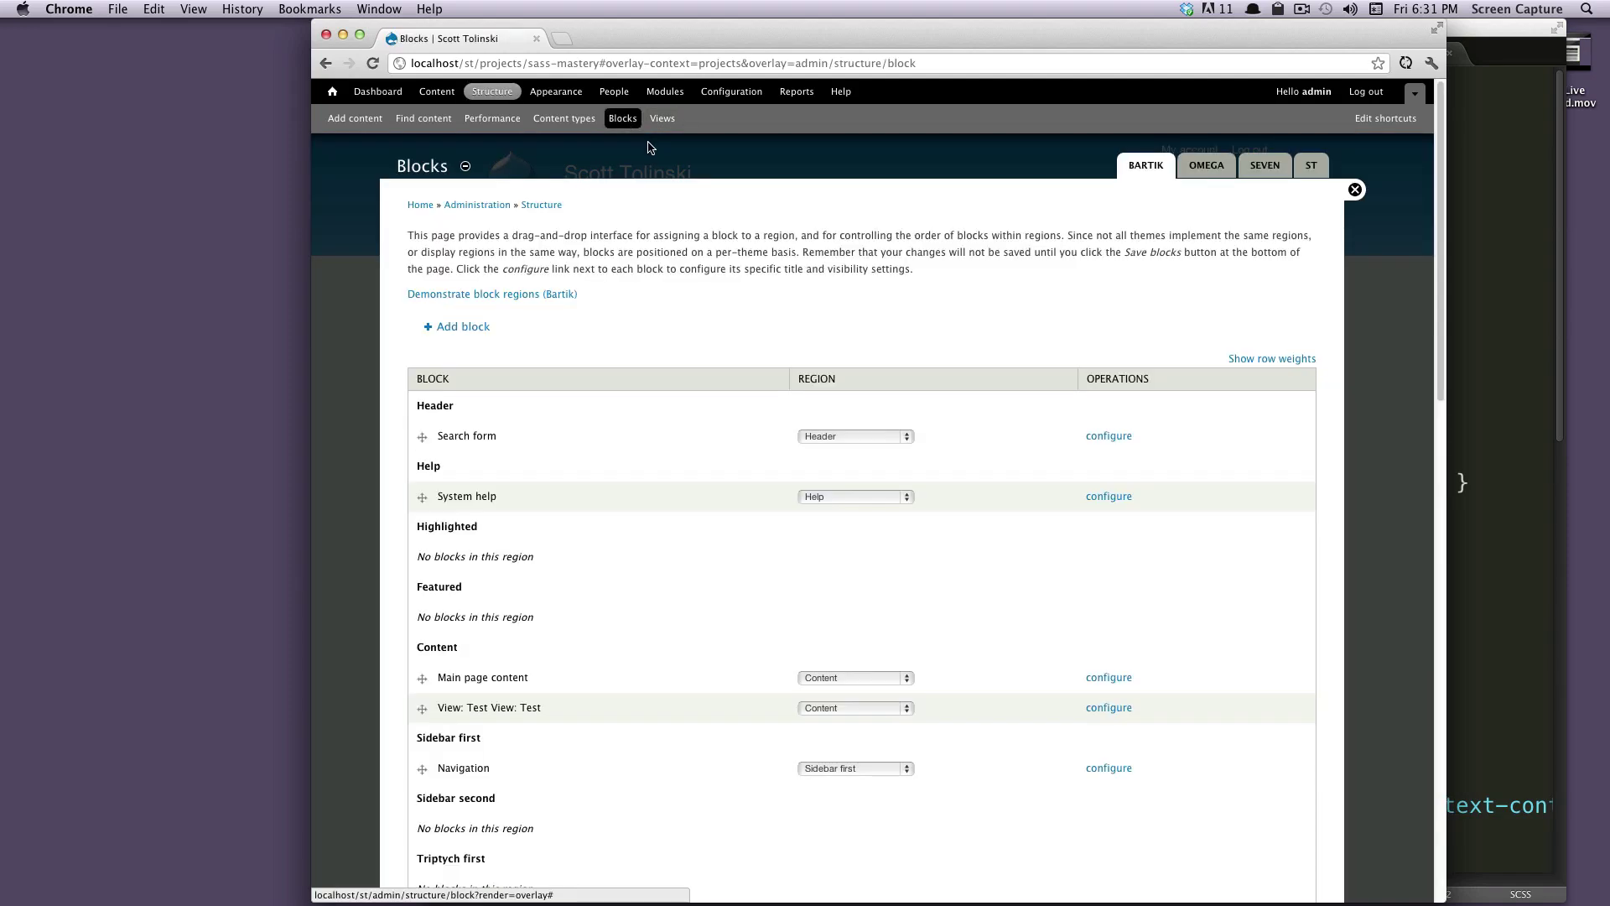
{"action": "scroll", "coordinate": [516, 333], "scroll_direction": "down", "scroll_amount": 2}
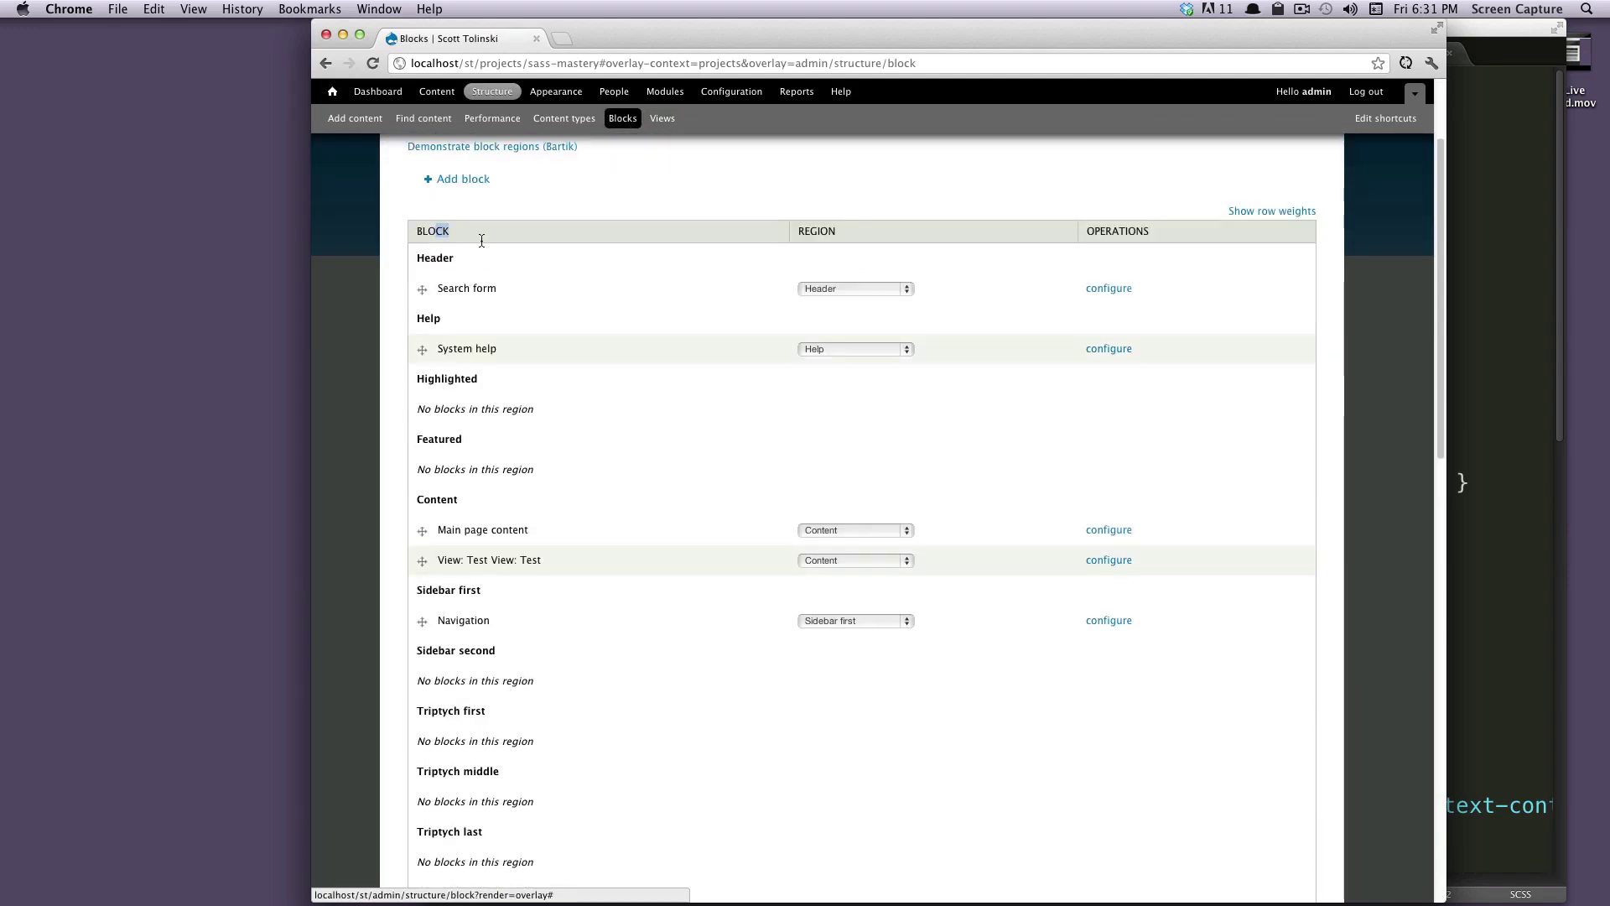
{"action": "left_click_drag", "start_coordinate": [464, 439], "coordinate": [438, 439]}
{"action": "left_click_drag", "start_coordinate": [496, 506], "coordinate": [411, 227]}
{"action": "scroll", "coordinate": [489, 589], "scroll_direction": "down", "scroll_amount": 2}
{"action": "left_click", "coordinate": [586, 535]}
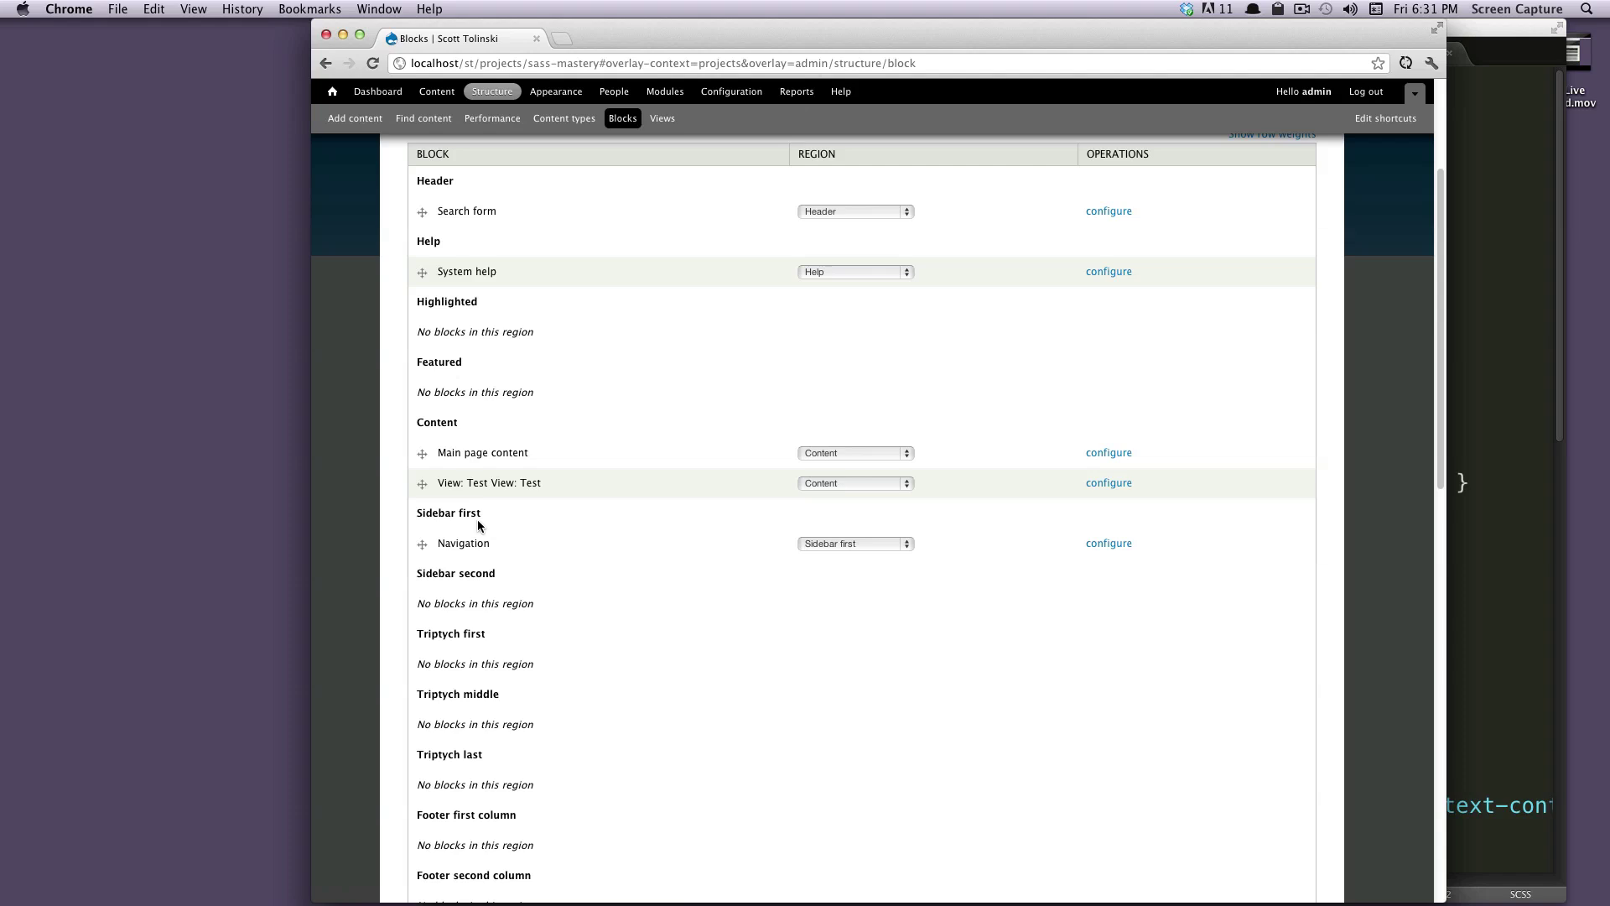
{"action": "left_click_drag", "start_coordinate": [482, 514], "coordinate": [416, 513]}
{"action": "scroll", "coordinate": [917, 319], "scroll_direction": "up", "scroll_amount": 3}
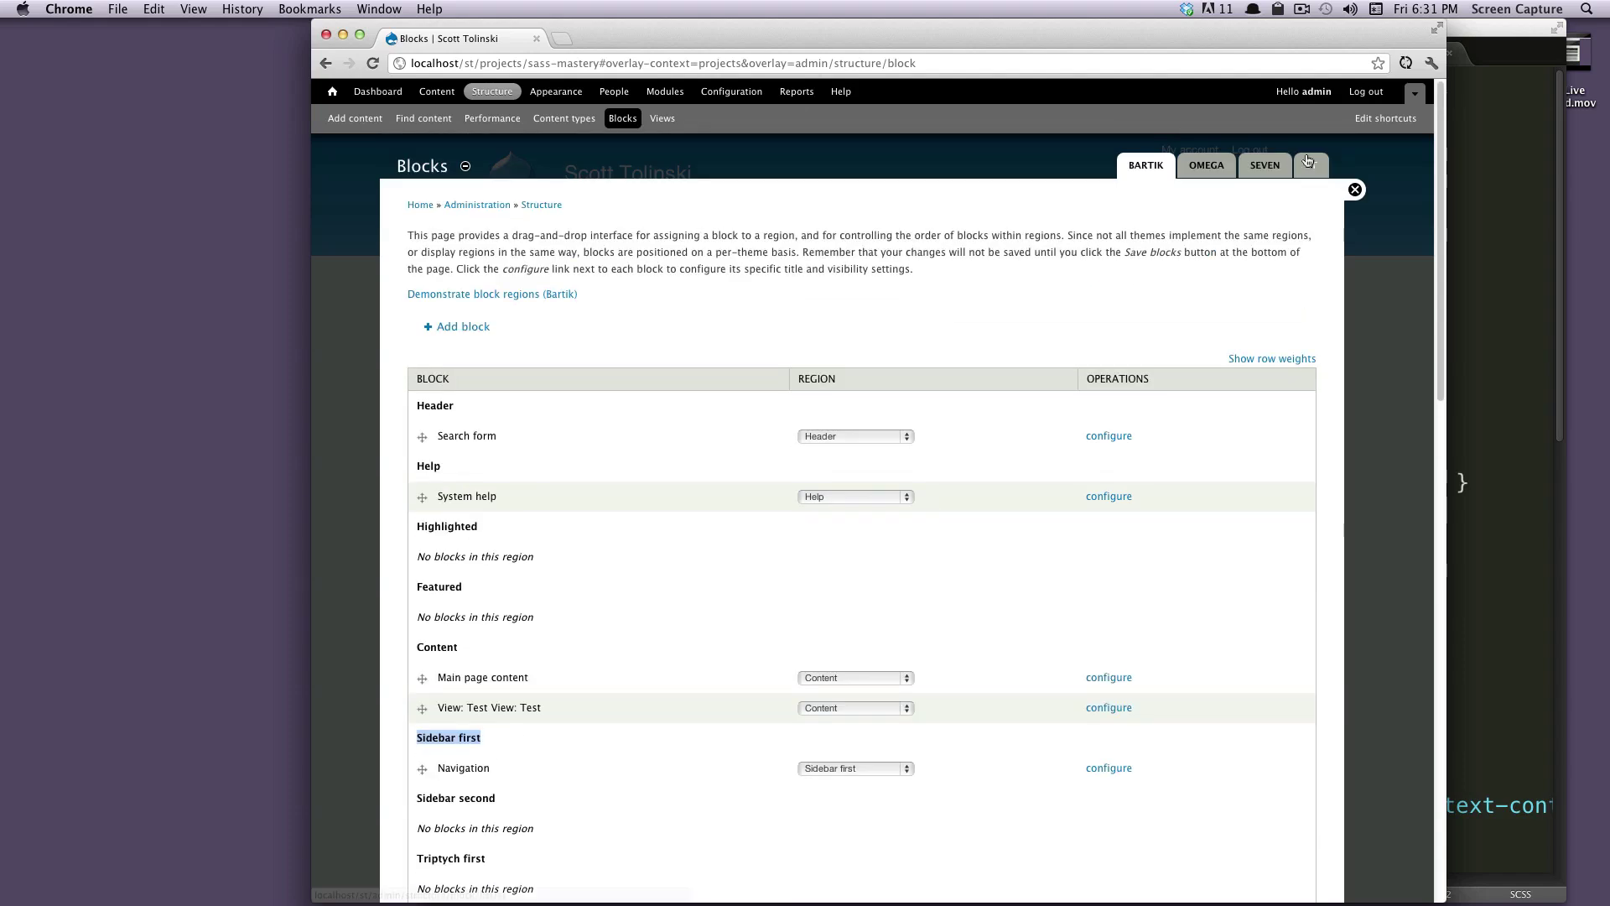
{"action": "left_click", "coordinate": [1351, 189]}
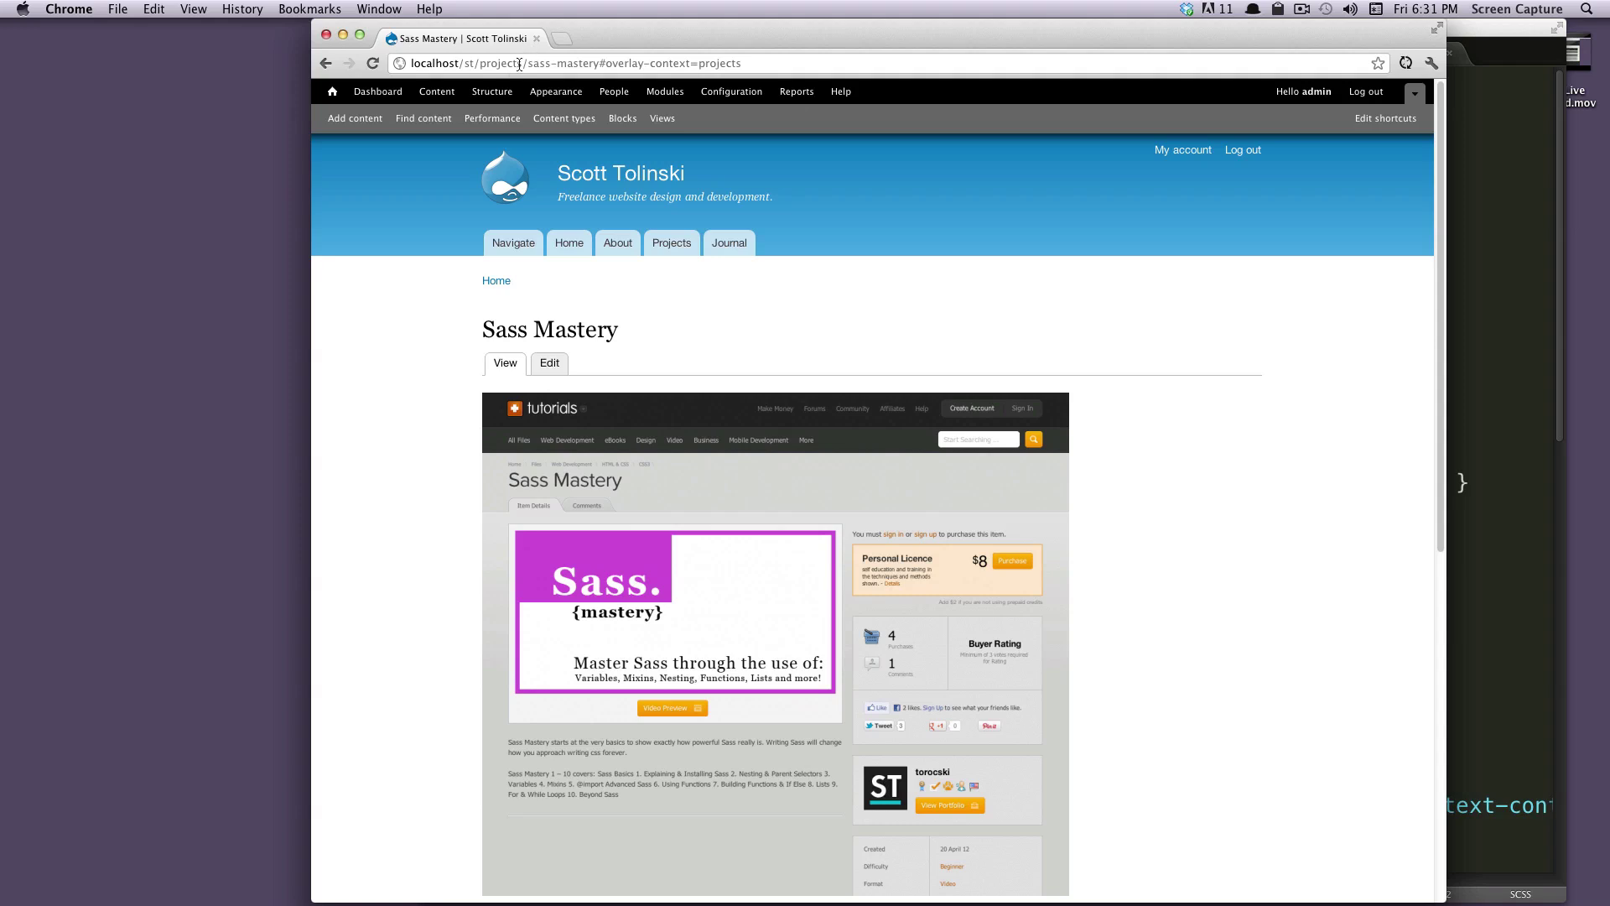
Check the Sass Mastery project's path in the address bar and scroll through the page
{"action": "left_click_drag", "start_coordinate": [480, 62], "coordinate": [719, 63]}
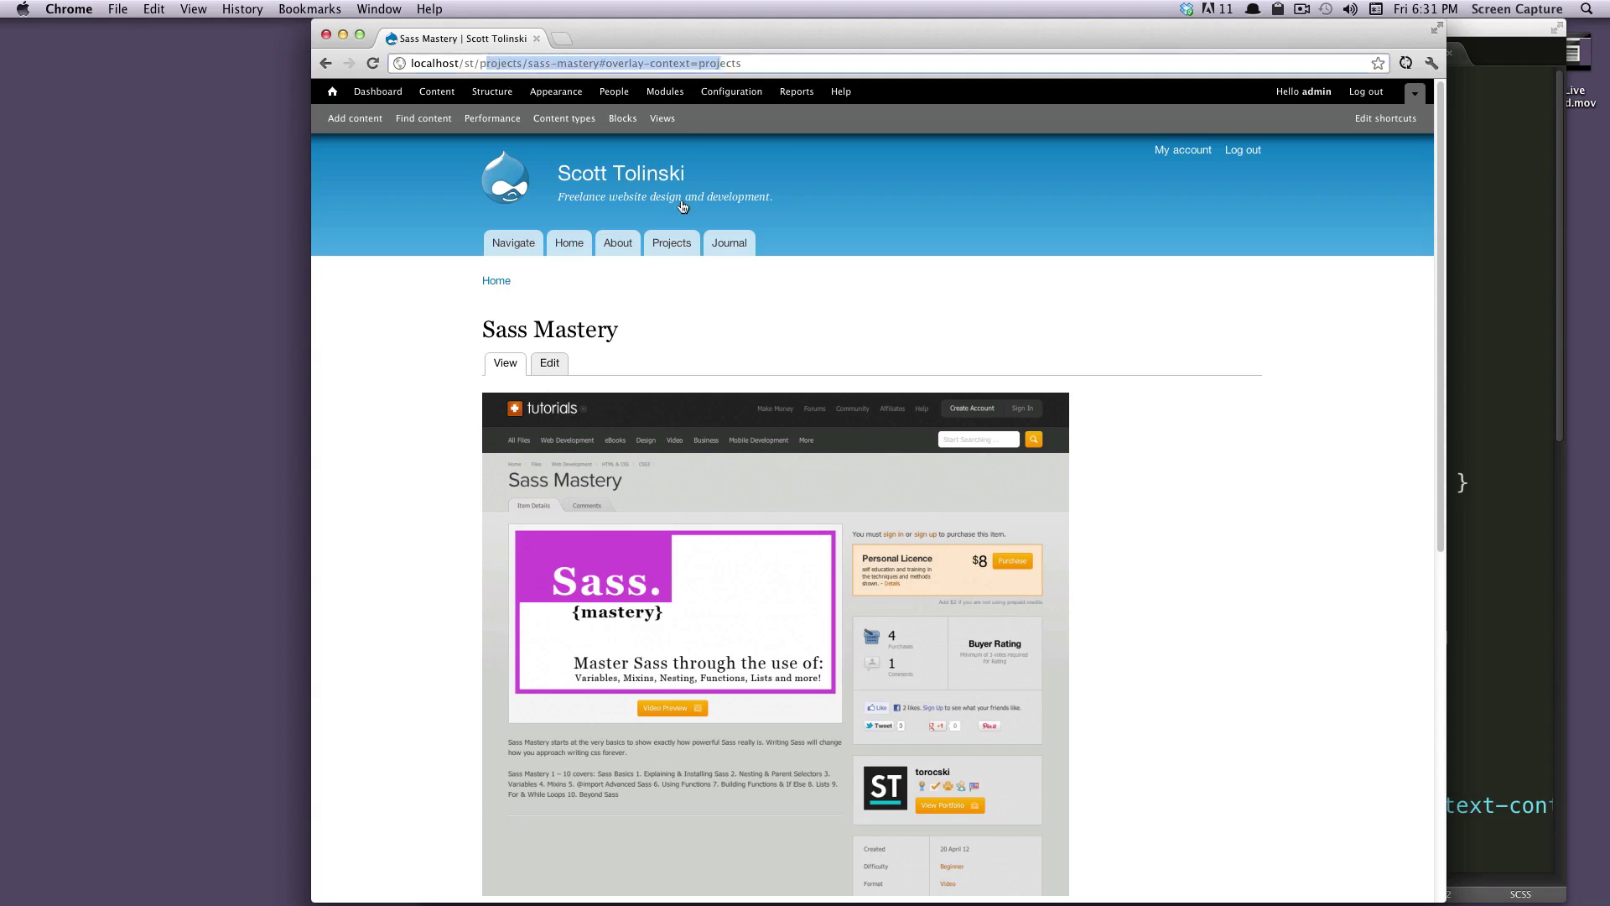
{"action": "left_click", "coordinate": [781, 350]}
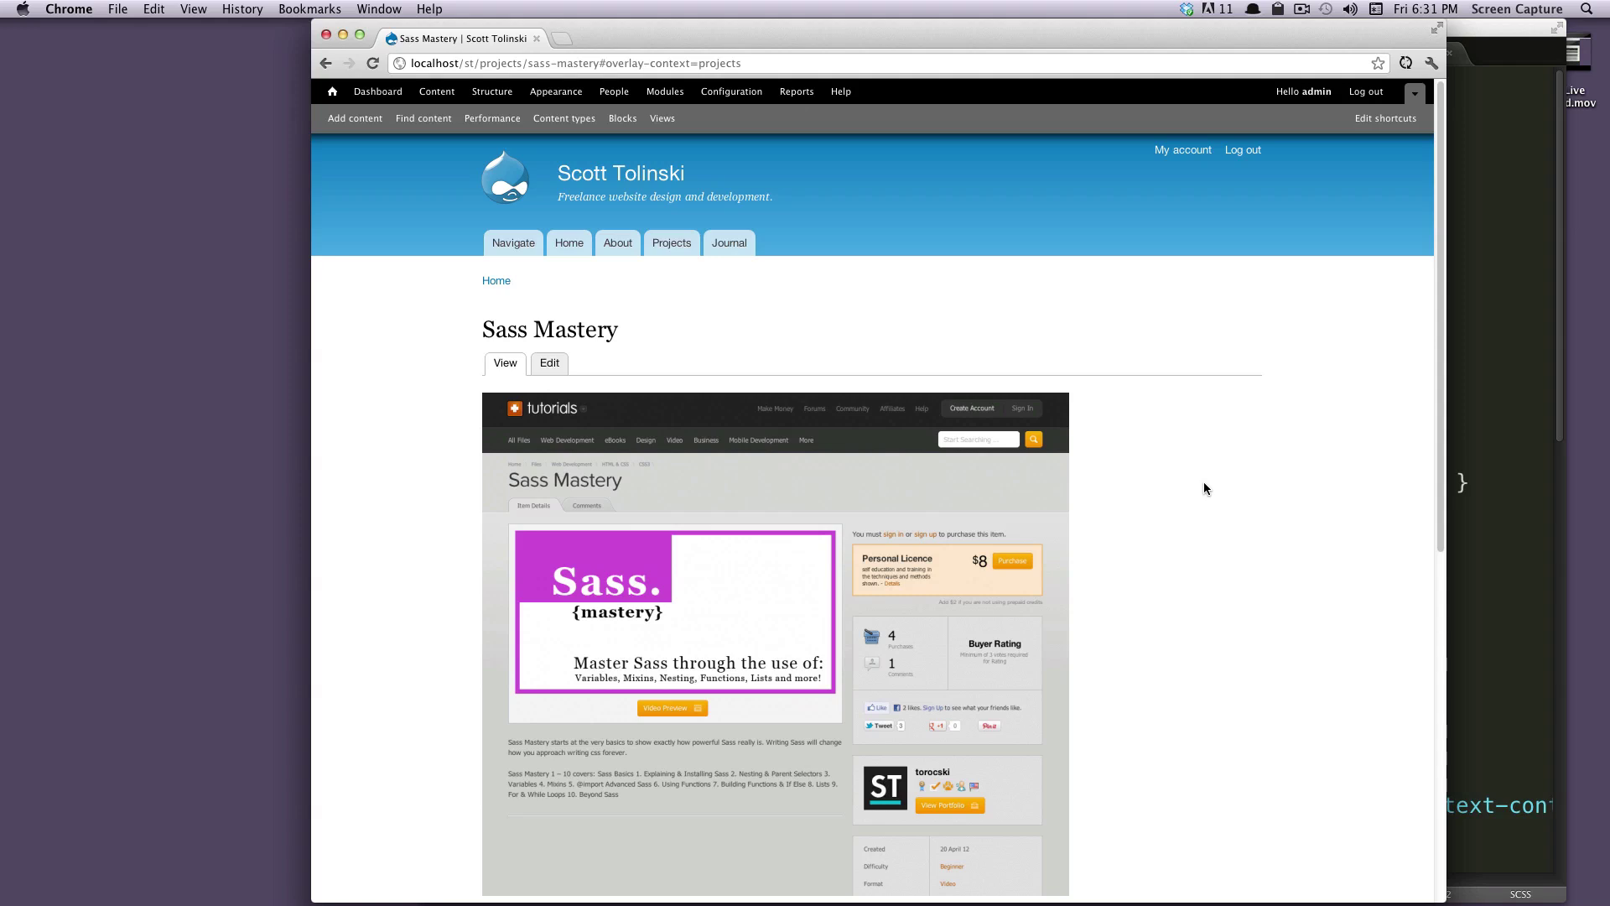
{"action": "scroll", "coordinate": [1204, 487], "scroll_direction": "down", "scroll_amount": 3}
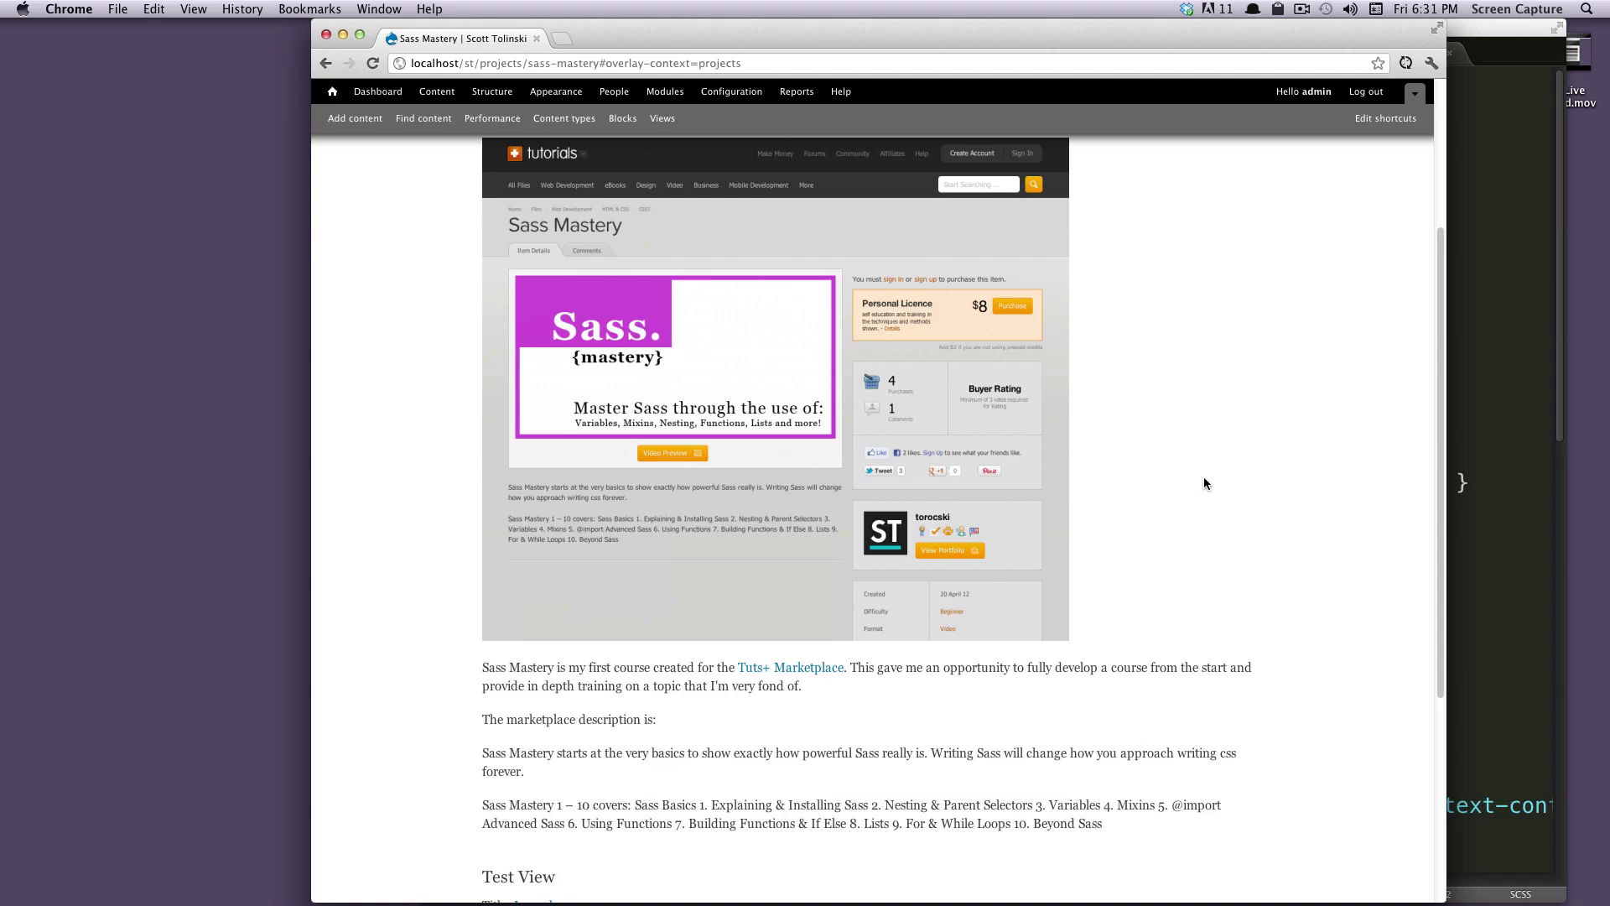
{"action": "scroll", "coordinate": [1204, 483], "scroll_direction": "up", "scroll_amount": 3}
Enter the designer's name in the Sass Mastery Designer field and save the project
{"action": "left_click", "coordinate": [554, 363]}
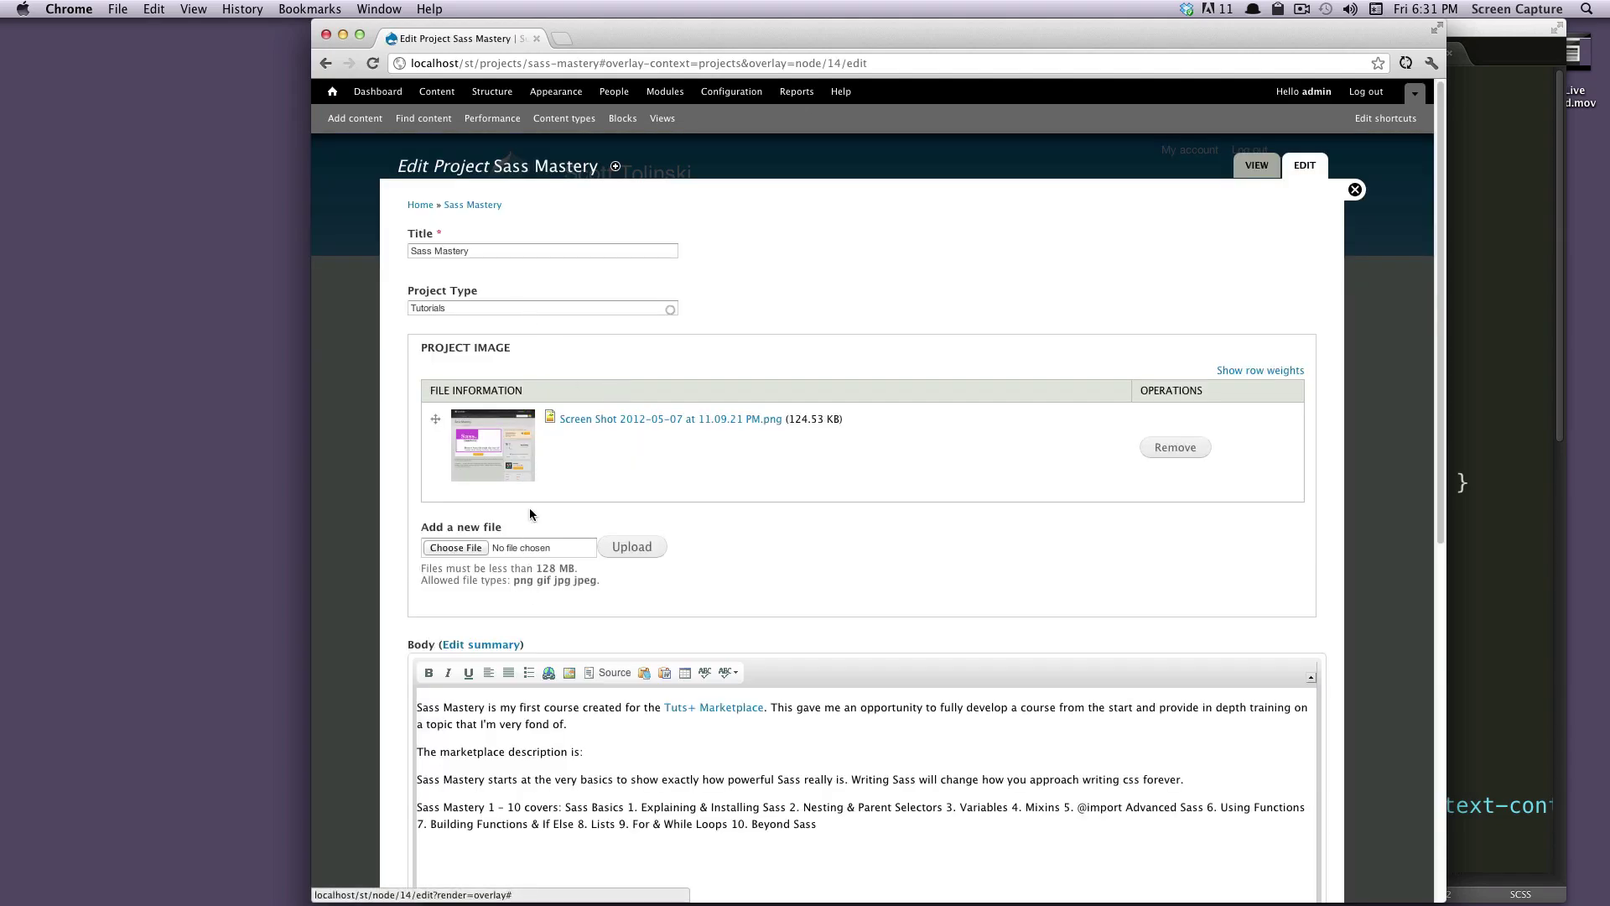
{"action": "scroll", "coordinate": [537, 475], "scroll_direction": "down", "scroll_amount": 8}
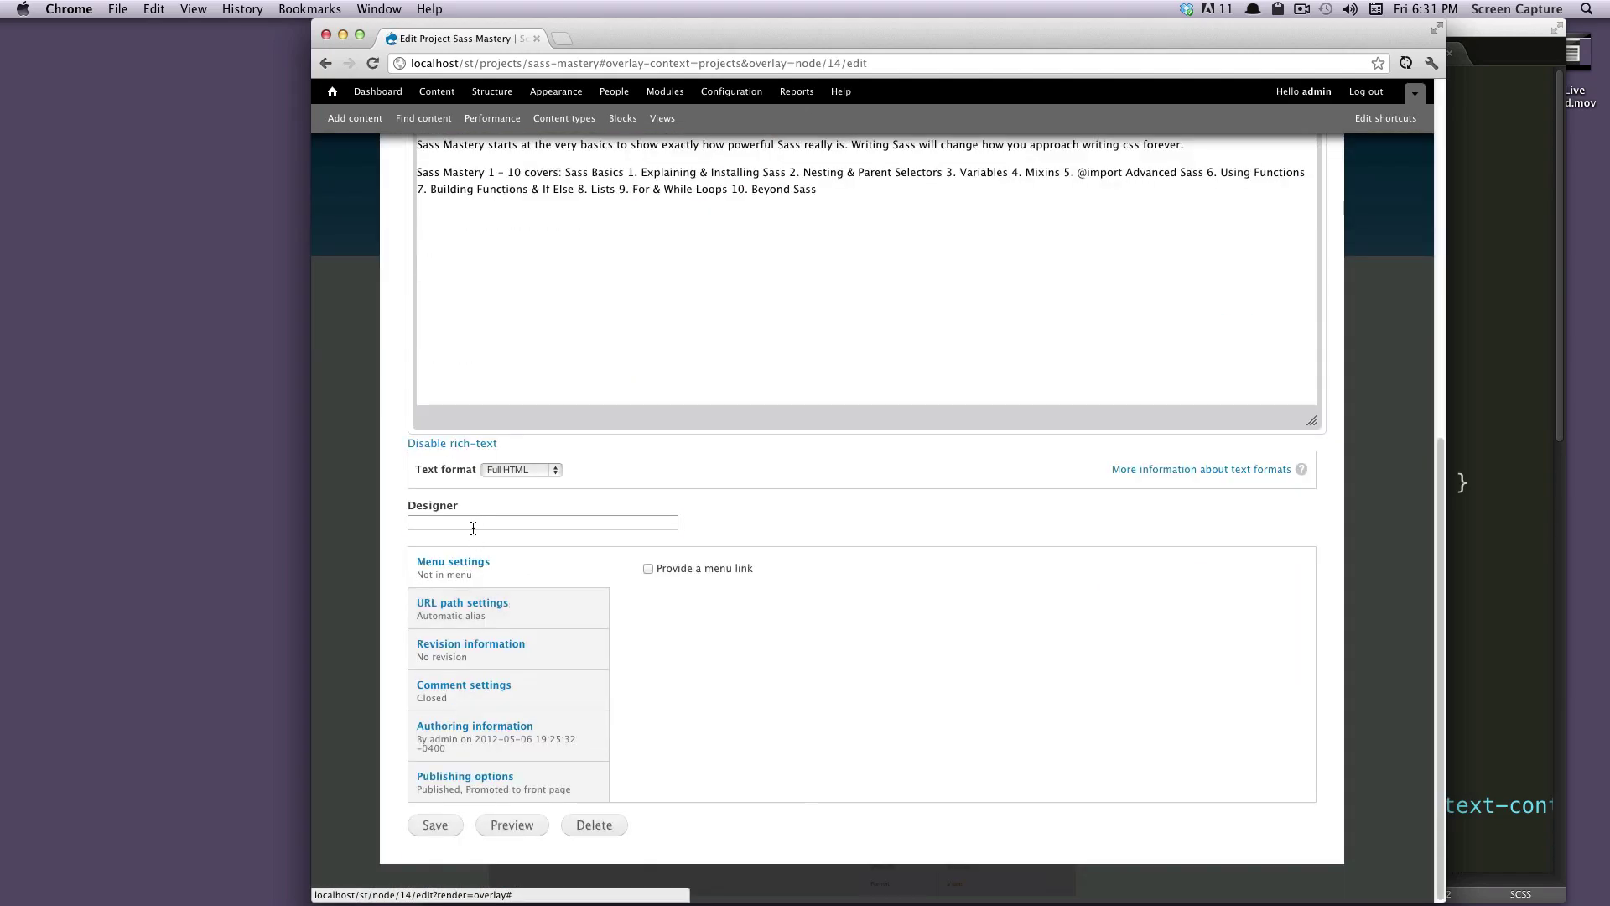
{"action": "left_click", "coordinate": [473, 523]}
{"action": "type", "text": "Scott Tol"}
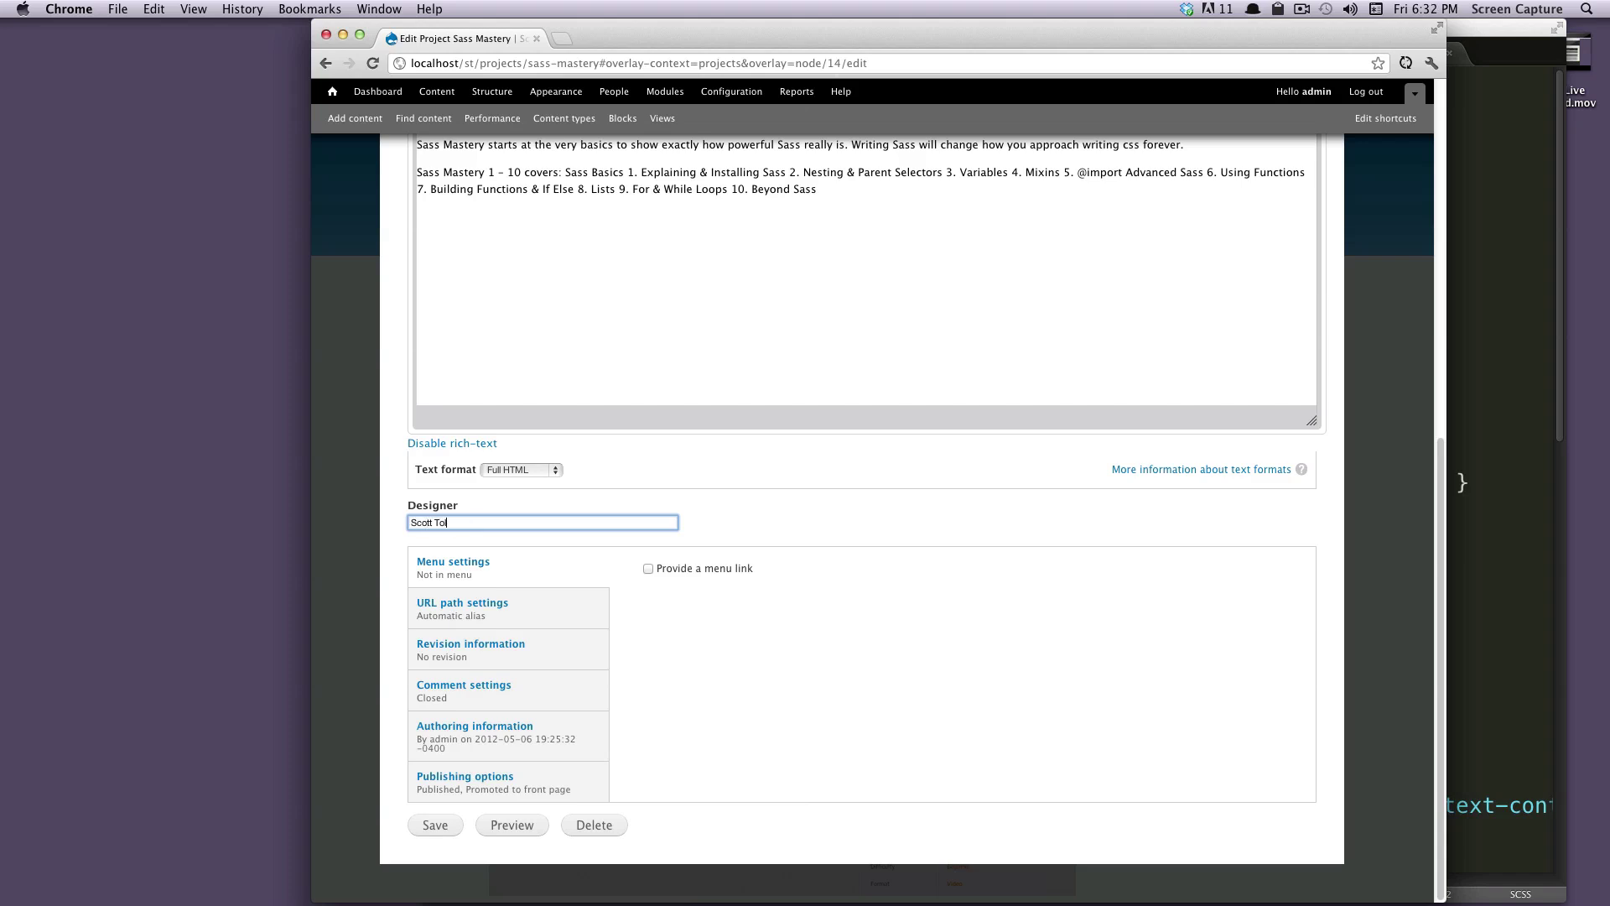
{"action": "type", "text": "inski"}
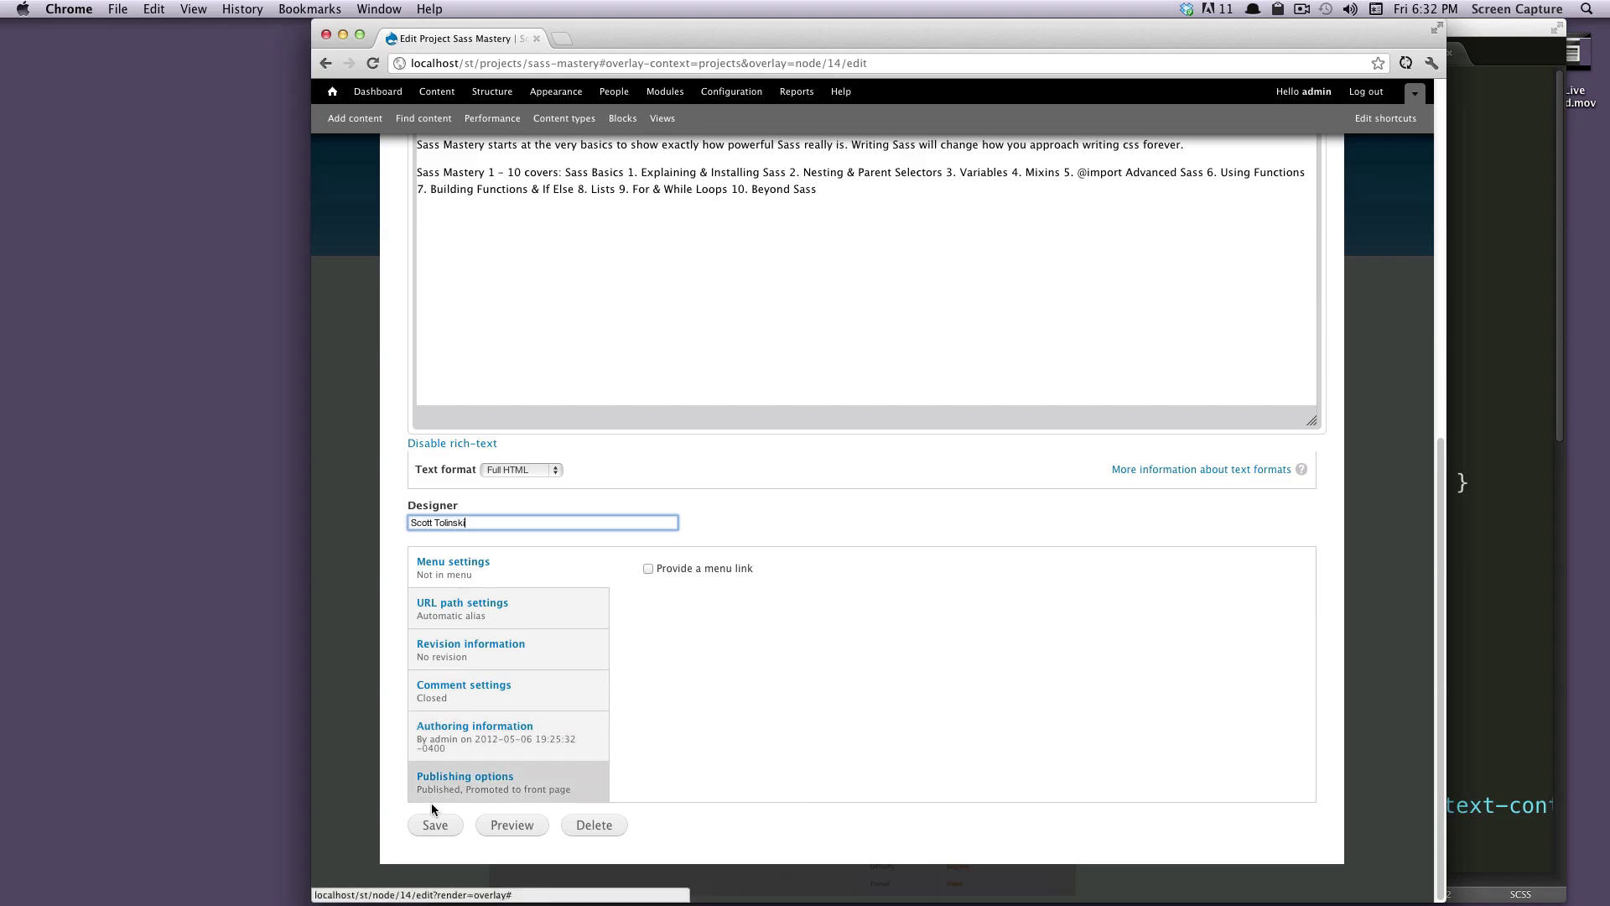
{"action": "left_click", "coordinate": [434, 824]}
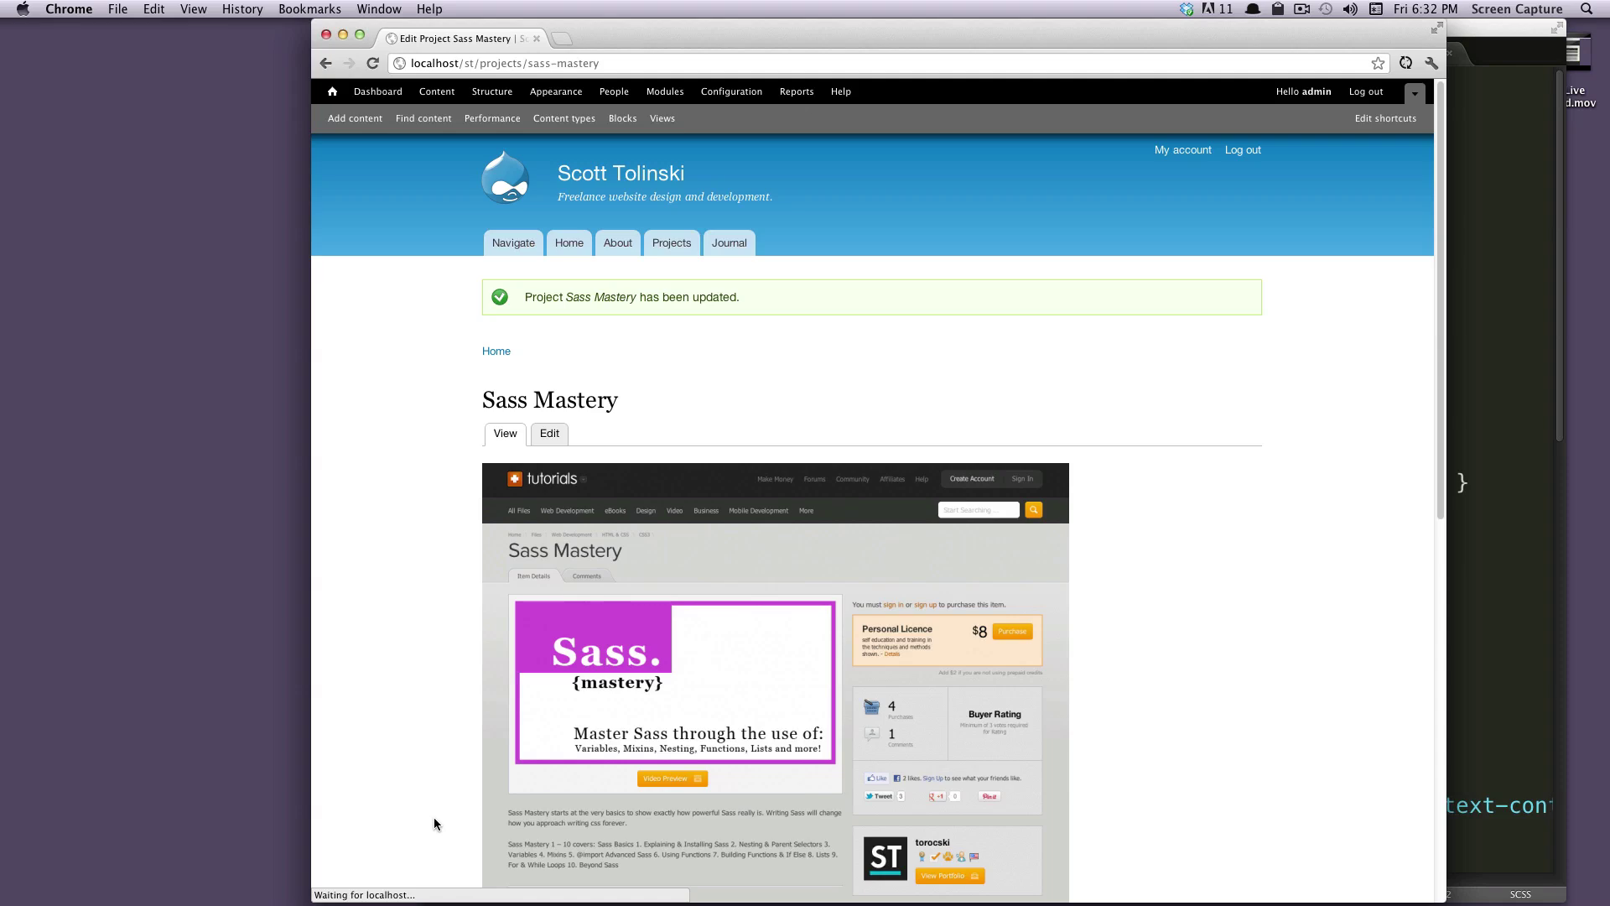
Scroll down to verify the Designer entry on the updated project page
{"action": "scroll", "coordinate": [692, 666], "scroll_direction": "down", "scroll_amount": 4}
{"action": "scroll", "coordinate": [734, 658], "scroll_direction": "down", "scroll_amount": 5}
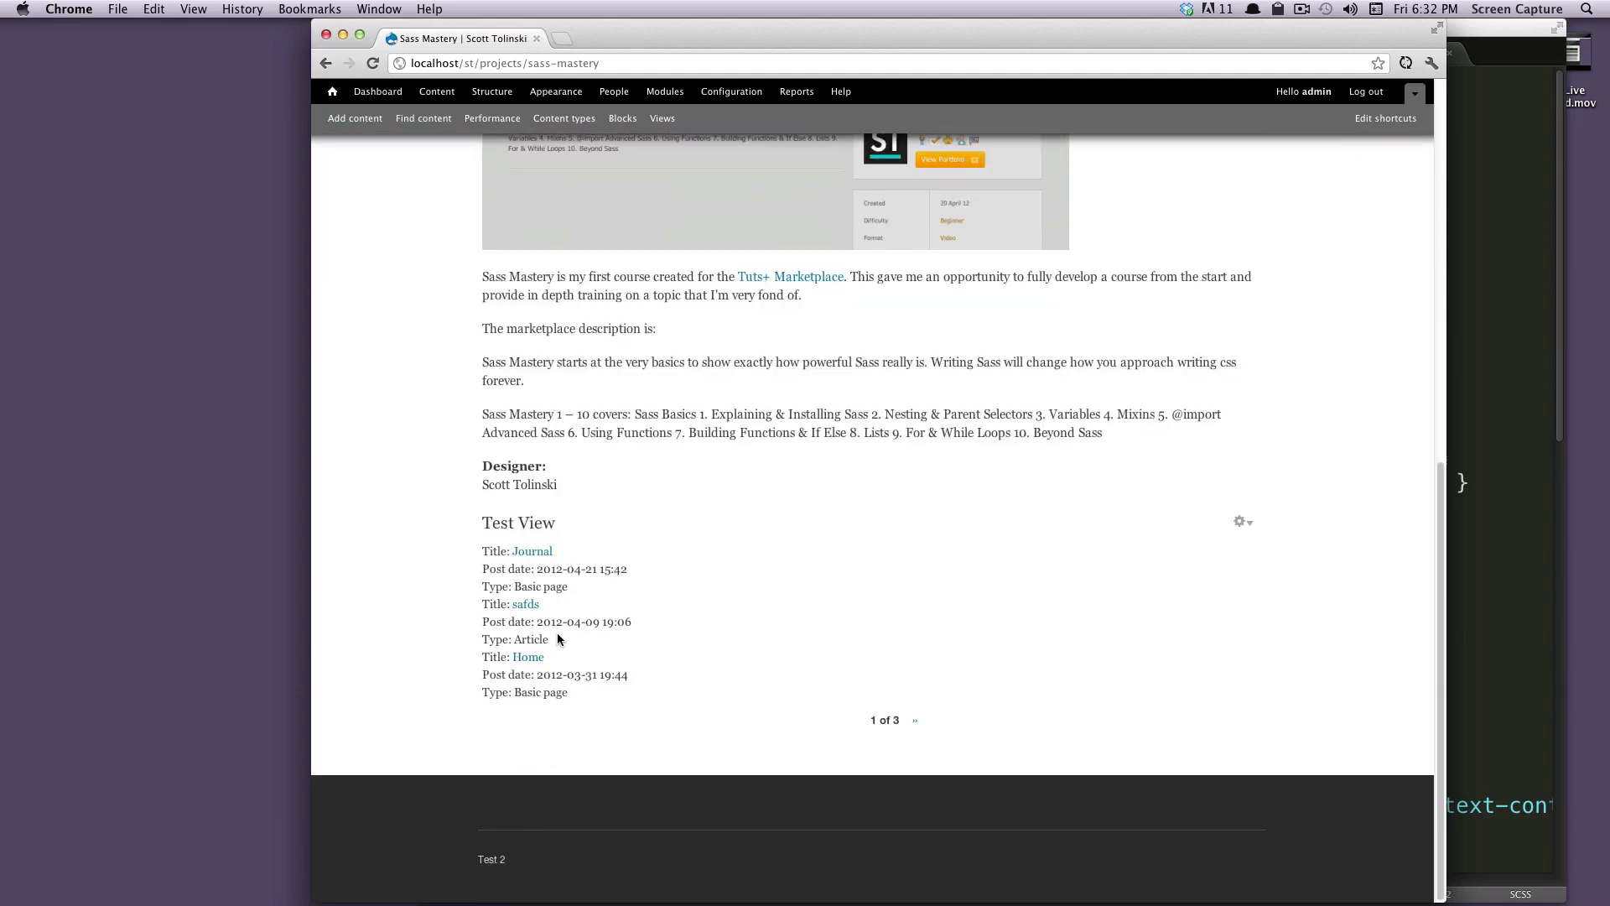
{"action": "left_click_drag", "start_coordinate": [556, 485], "coordinate": [469, 461]}
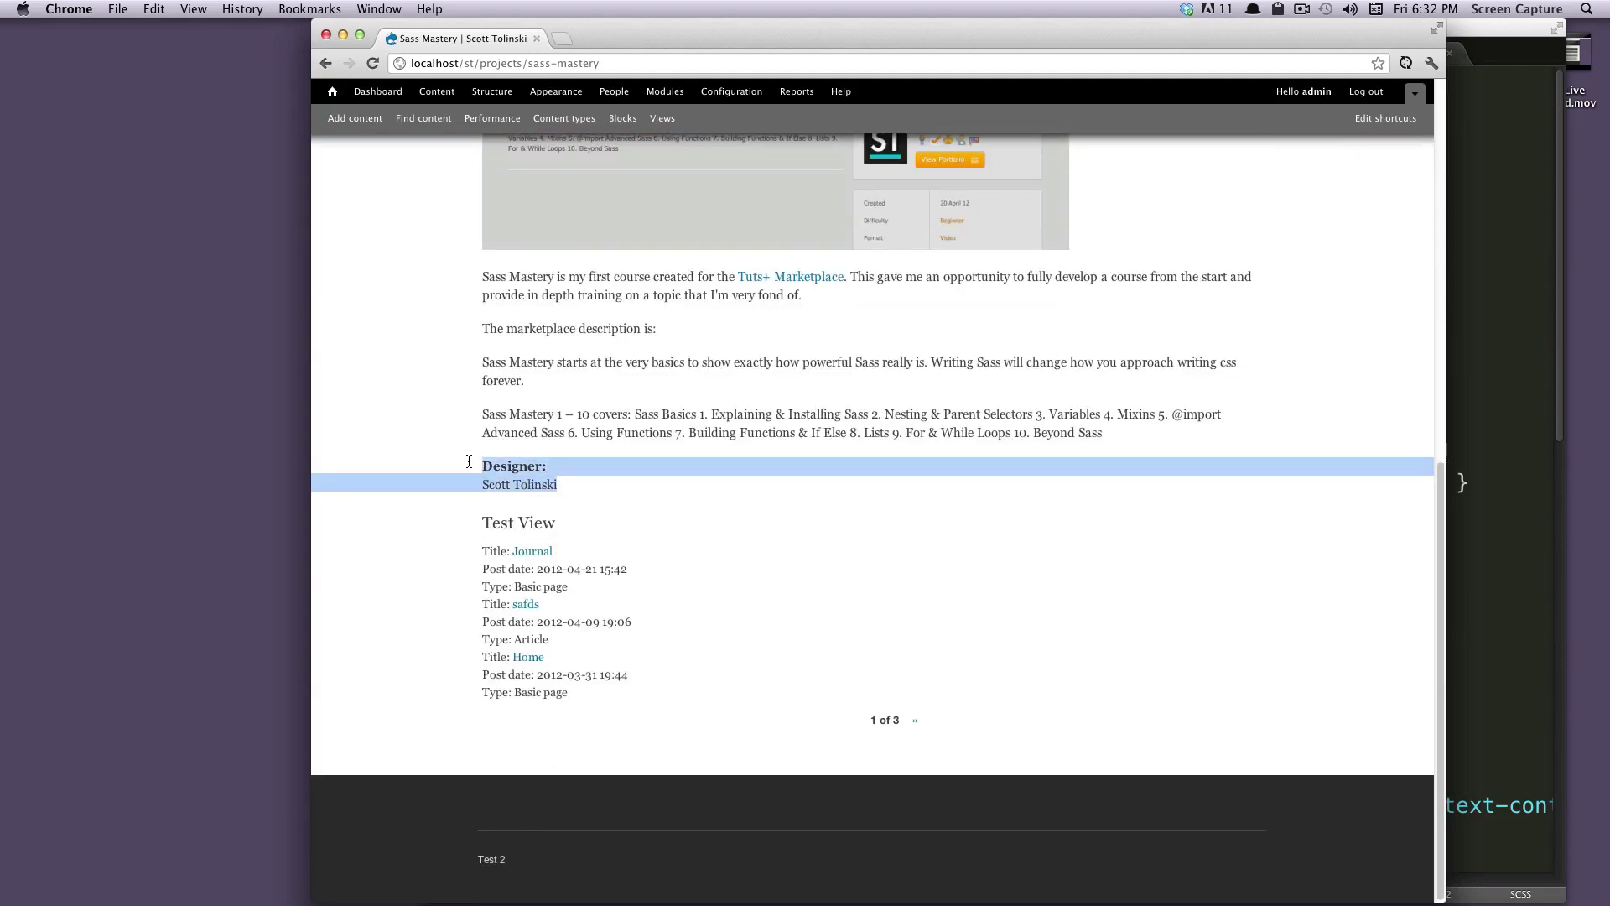
{"action": "left_click", "coordinate": [1085, 490]}
{"action": "scroll", "coordinate": [1056, 512], "scroll_direction": "up", "scroll_amount": 9}
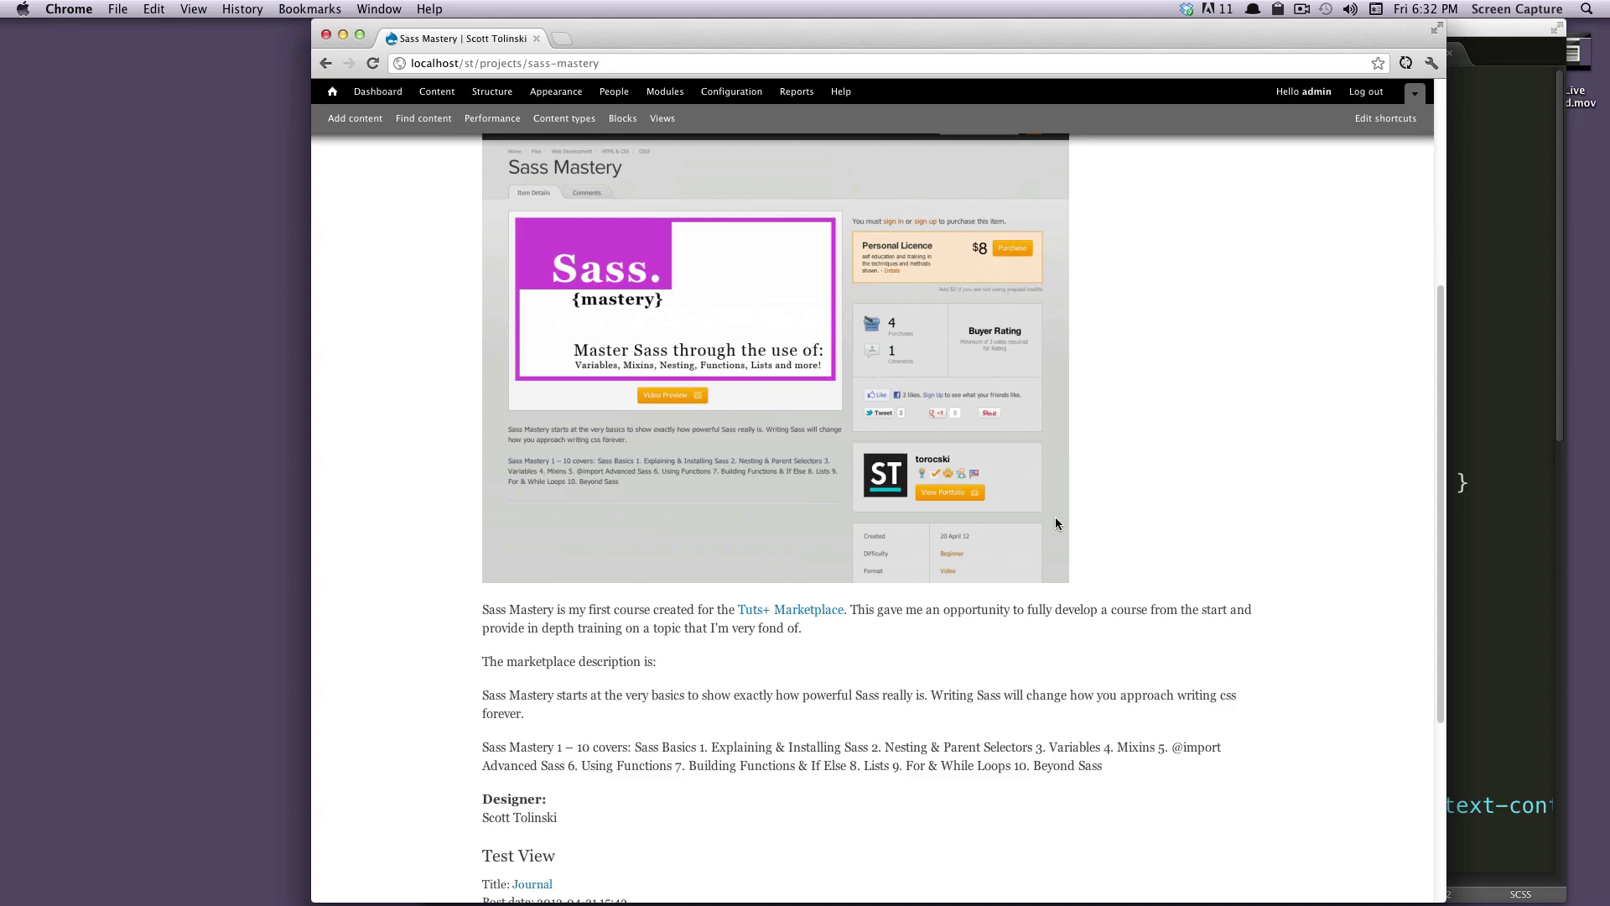
Start a new view that creates a block instead of a page
{"action": "left_click", "coordinate": [662, 120]}
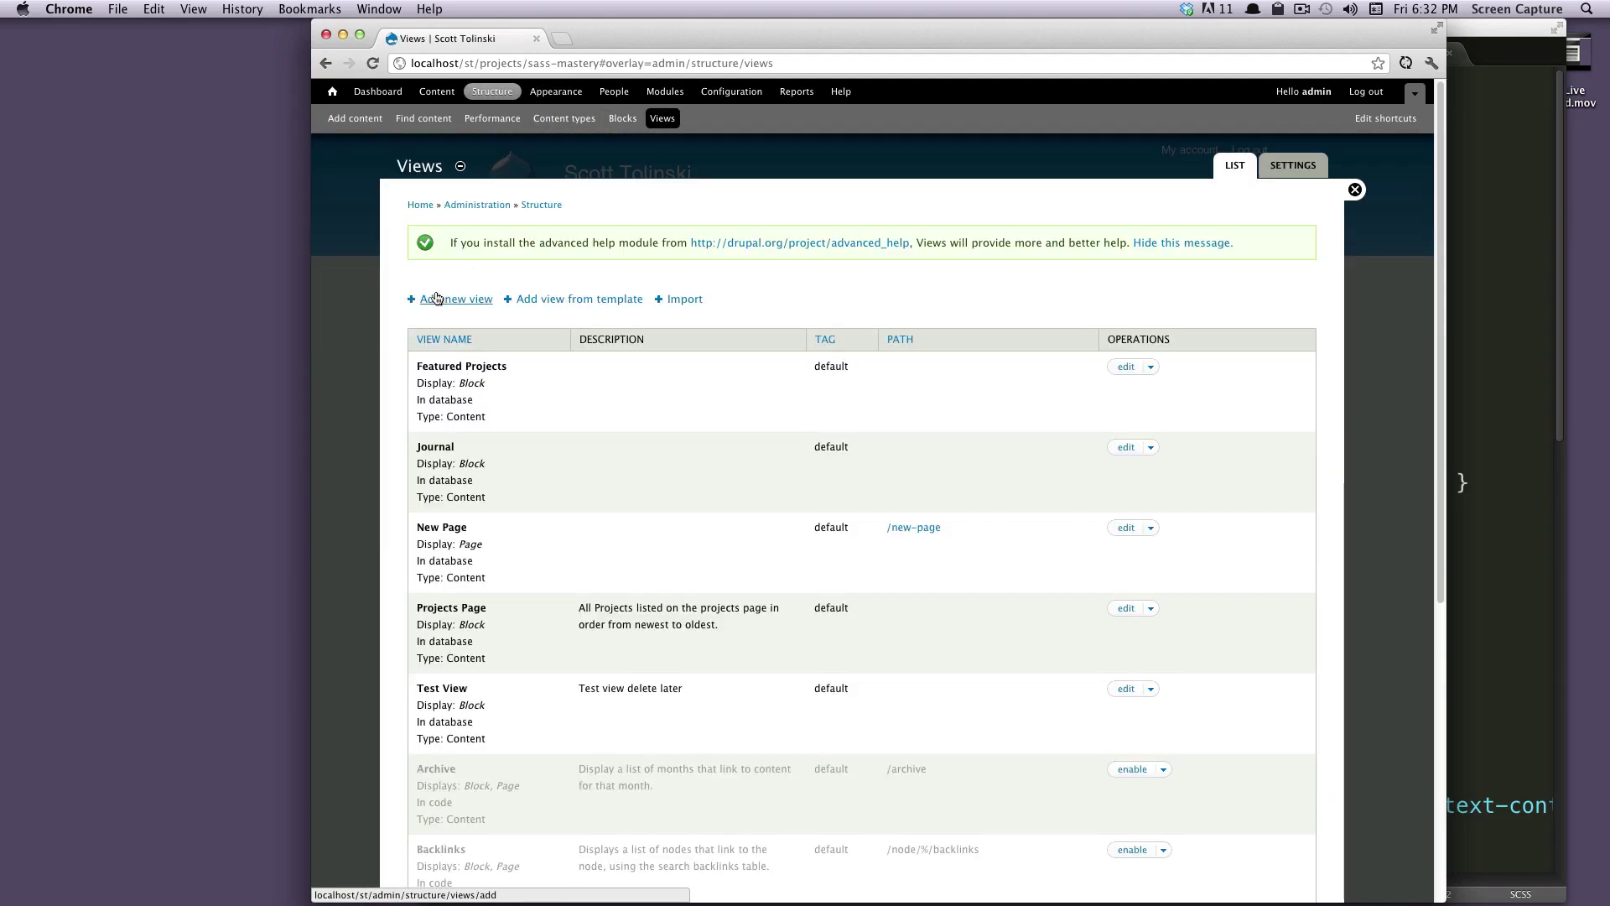
{"action": "left_click", "coordinate": [436, 298]}
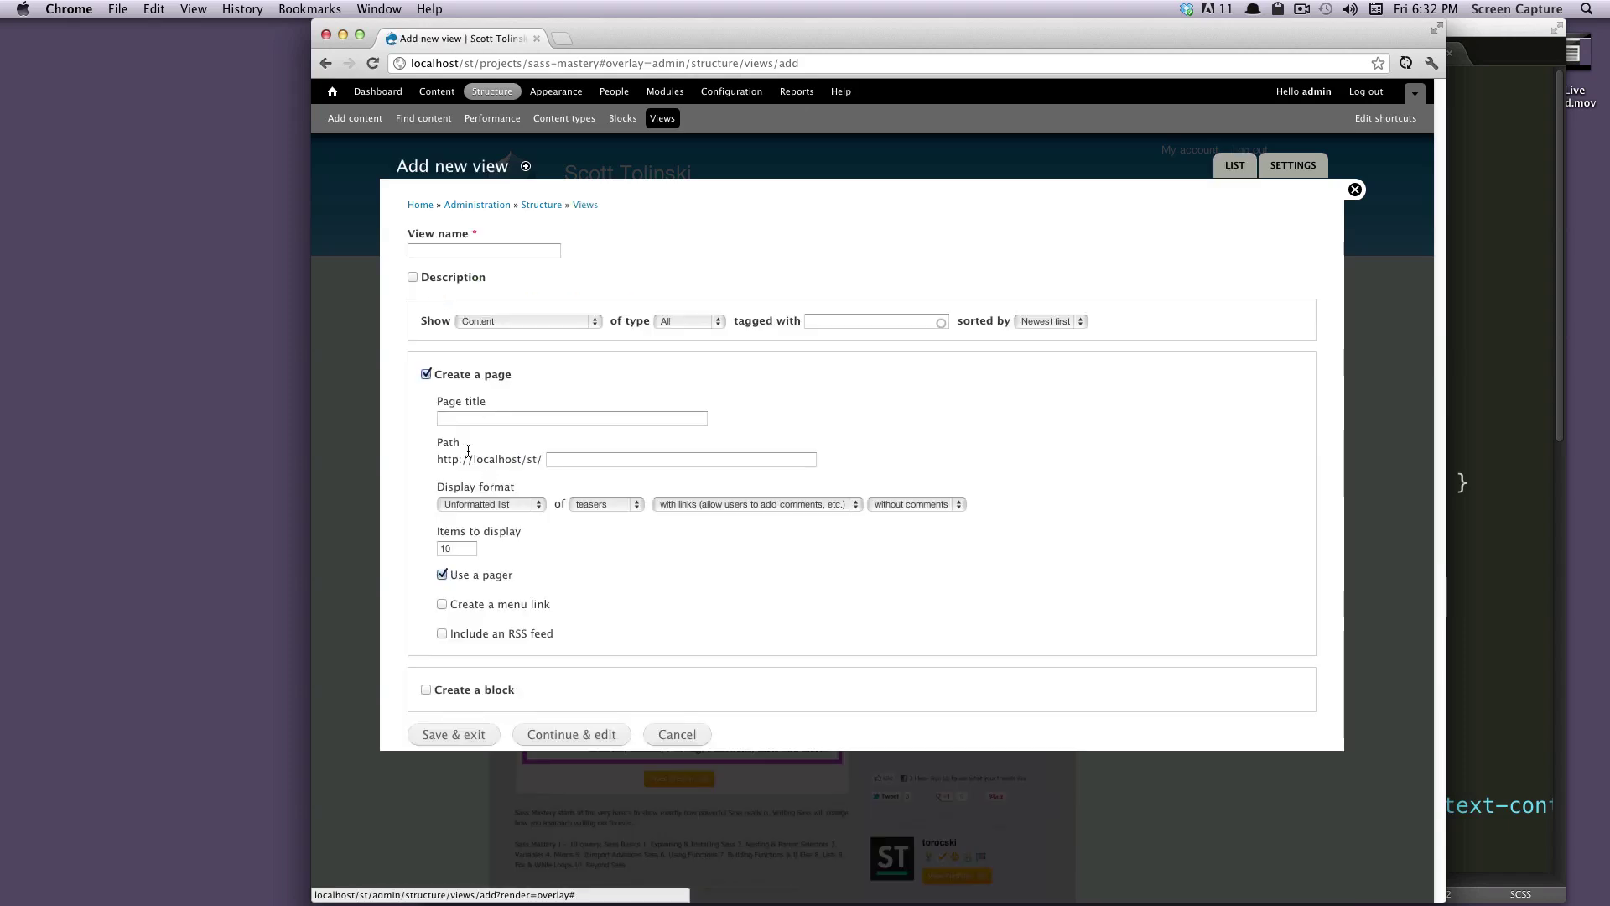
{"action": "left_click", "coordinate": [426, 374]}
{"action": "left_click", "coordinate": [426, 430]}
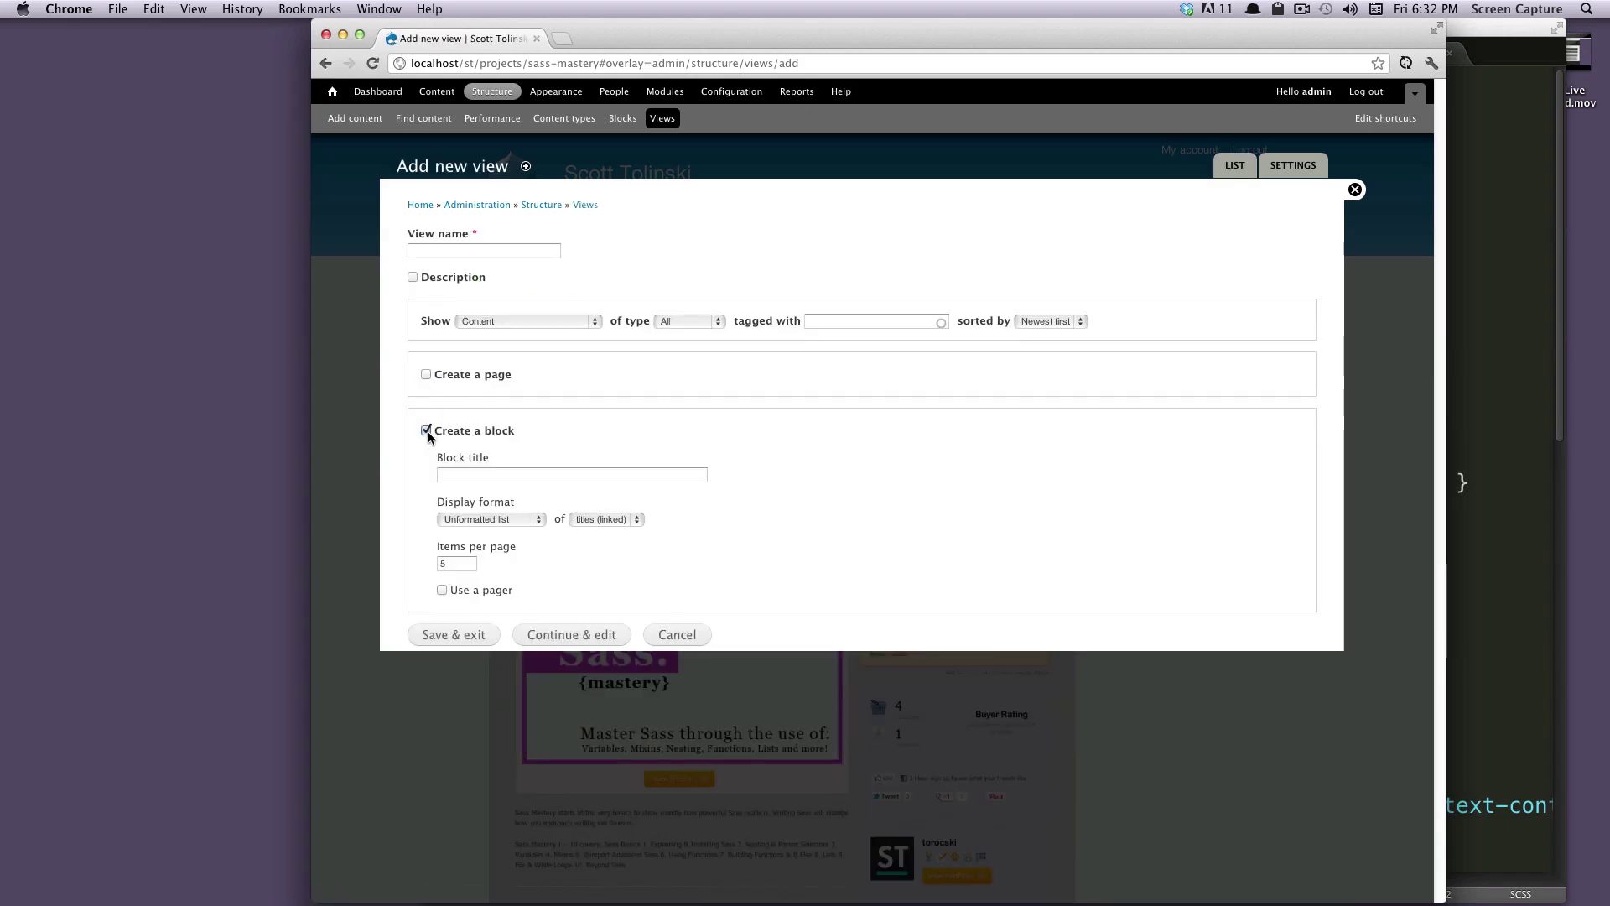
Name the view 'Project Side Info' and set items per page to 1
{"action": "left_click", "coordinate": [480, 472]}
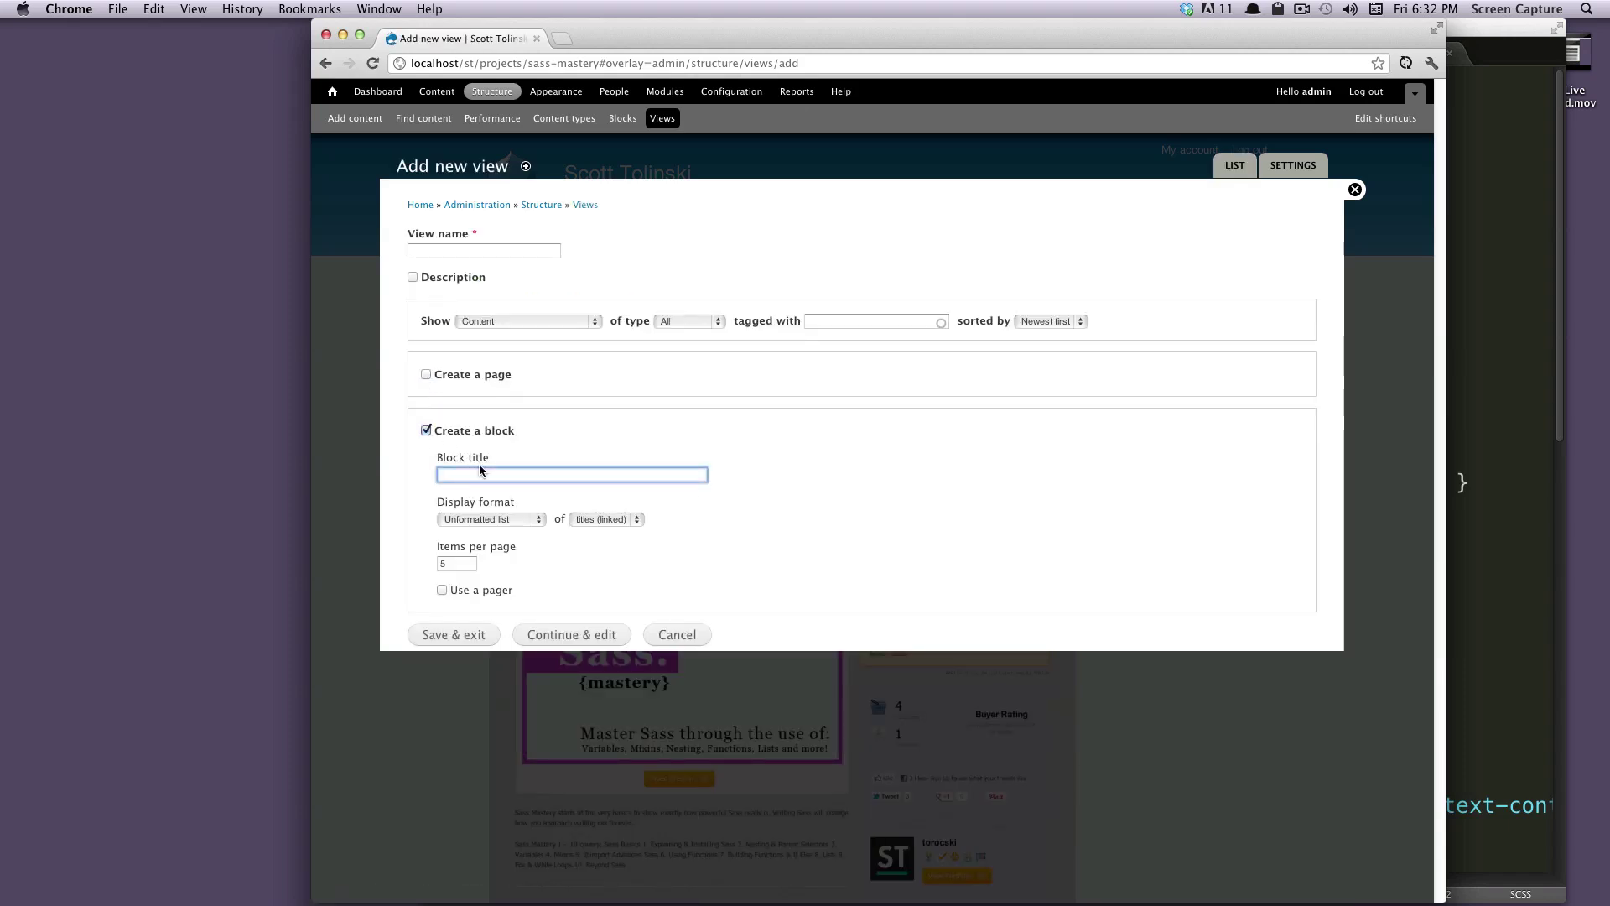
{"action": "left_click", "coordinate": [434, 250]}
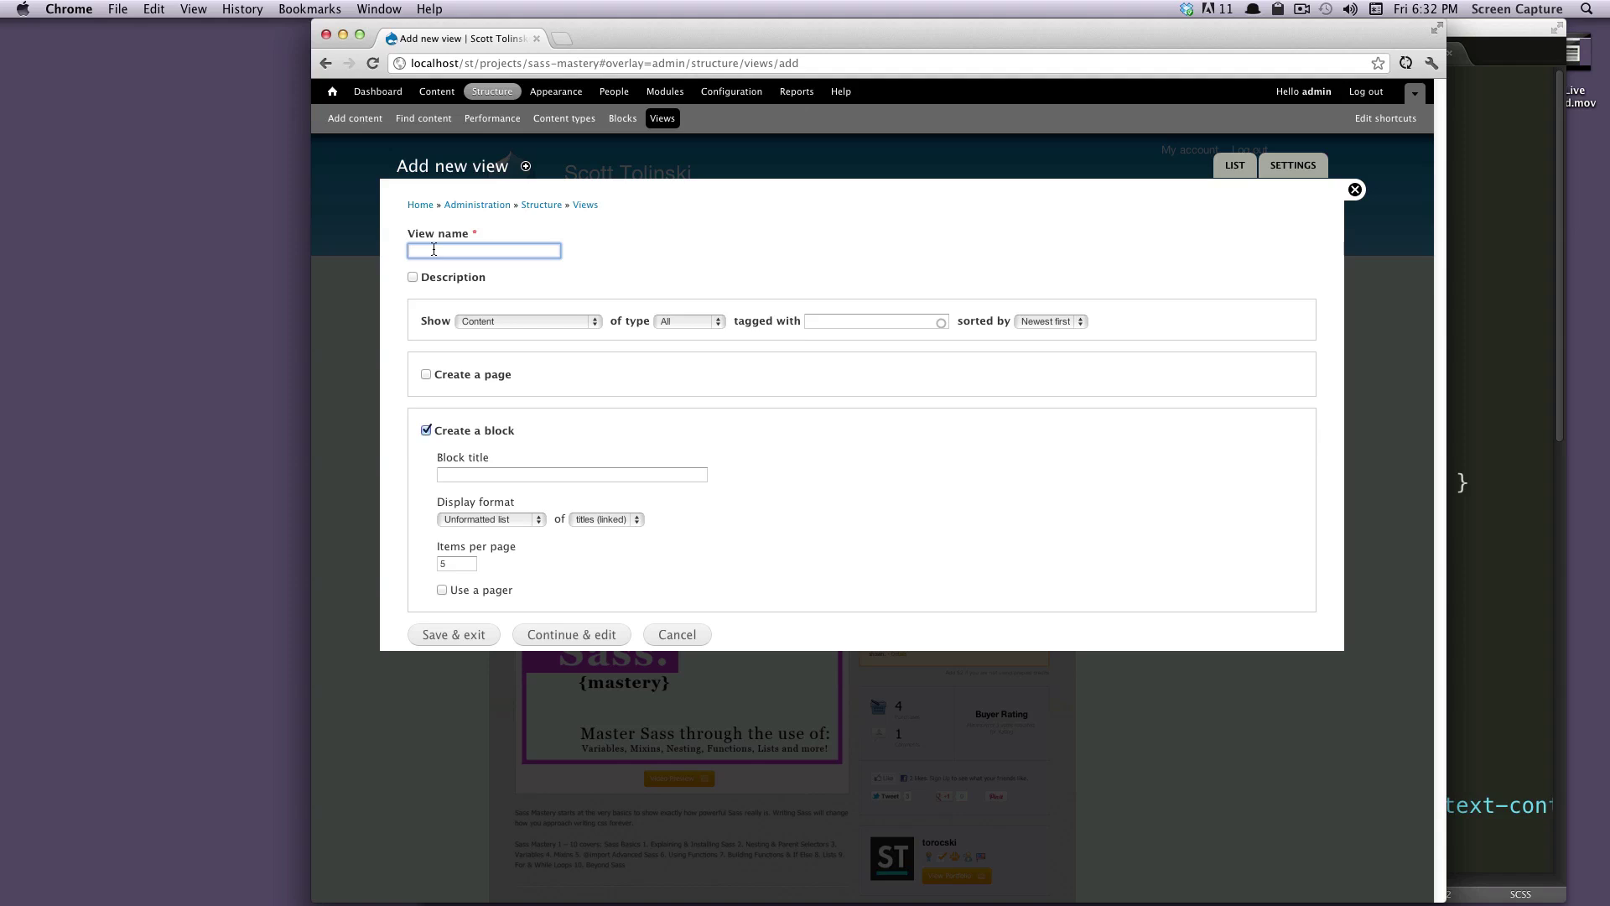
{"action": "type", "text": "Project S"}
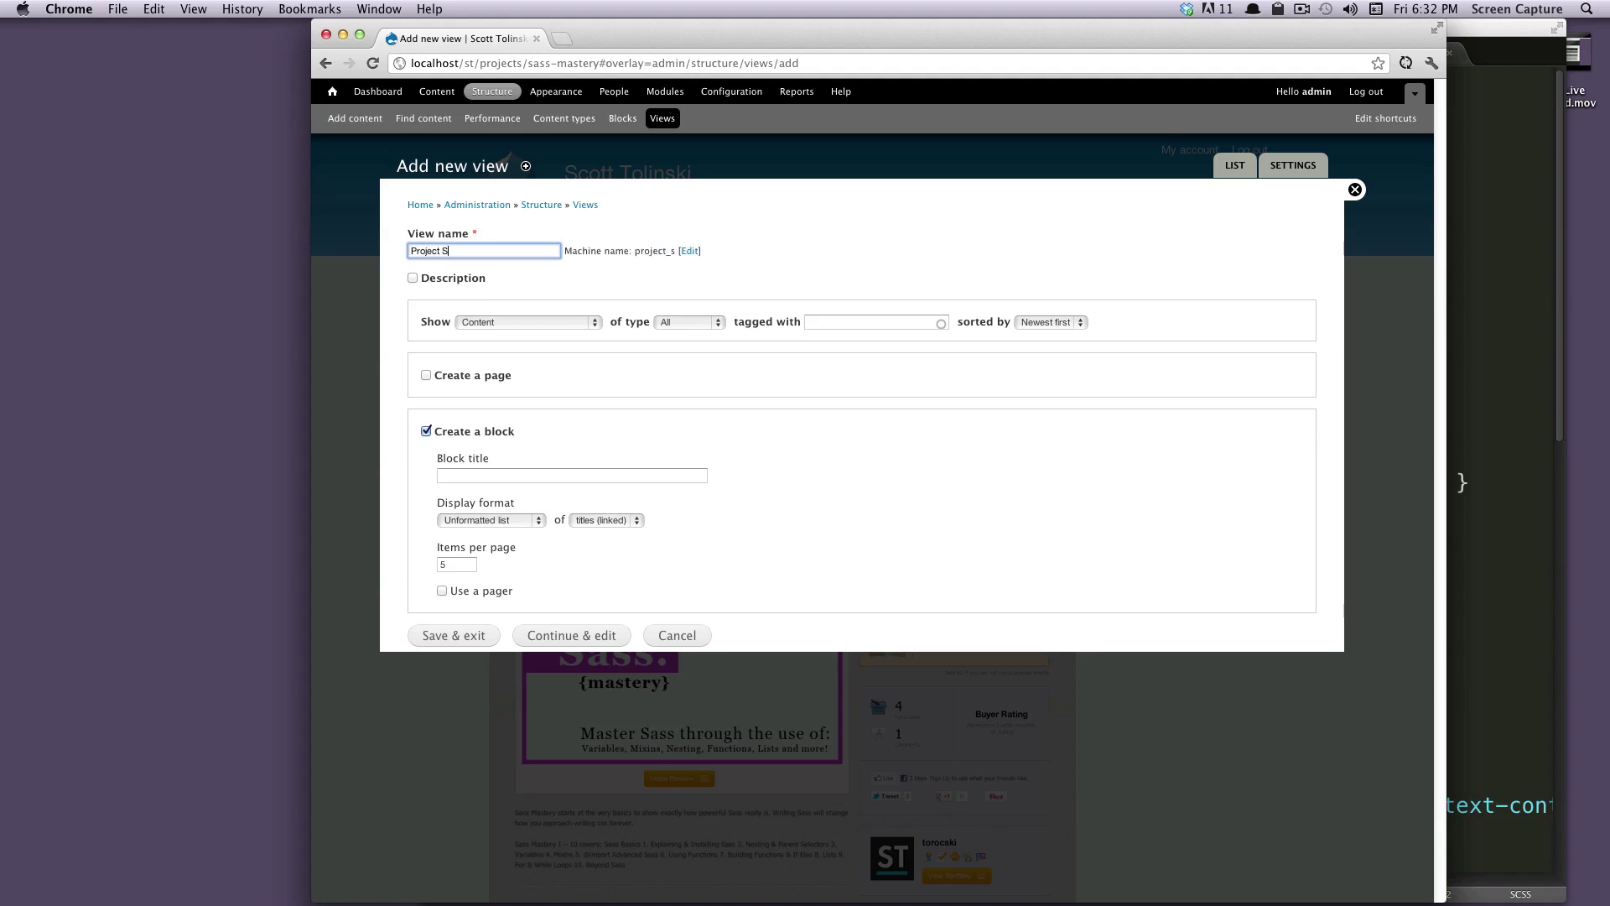
{"action": "type", "text": "ide Info"}
{"action": "left_click", "coordinate": [454, 474]}
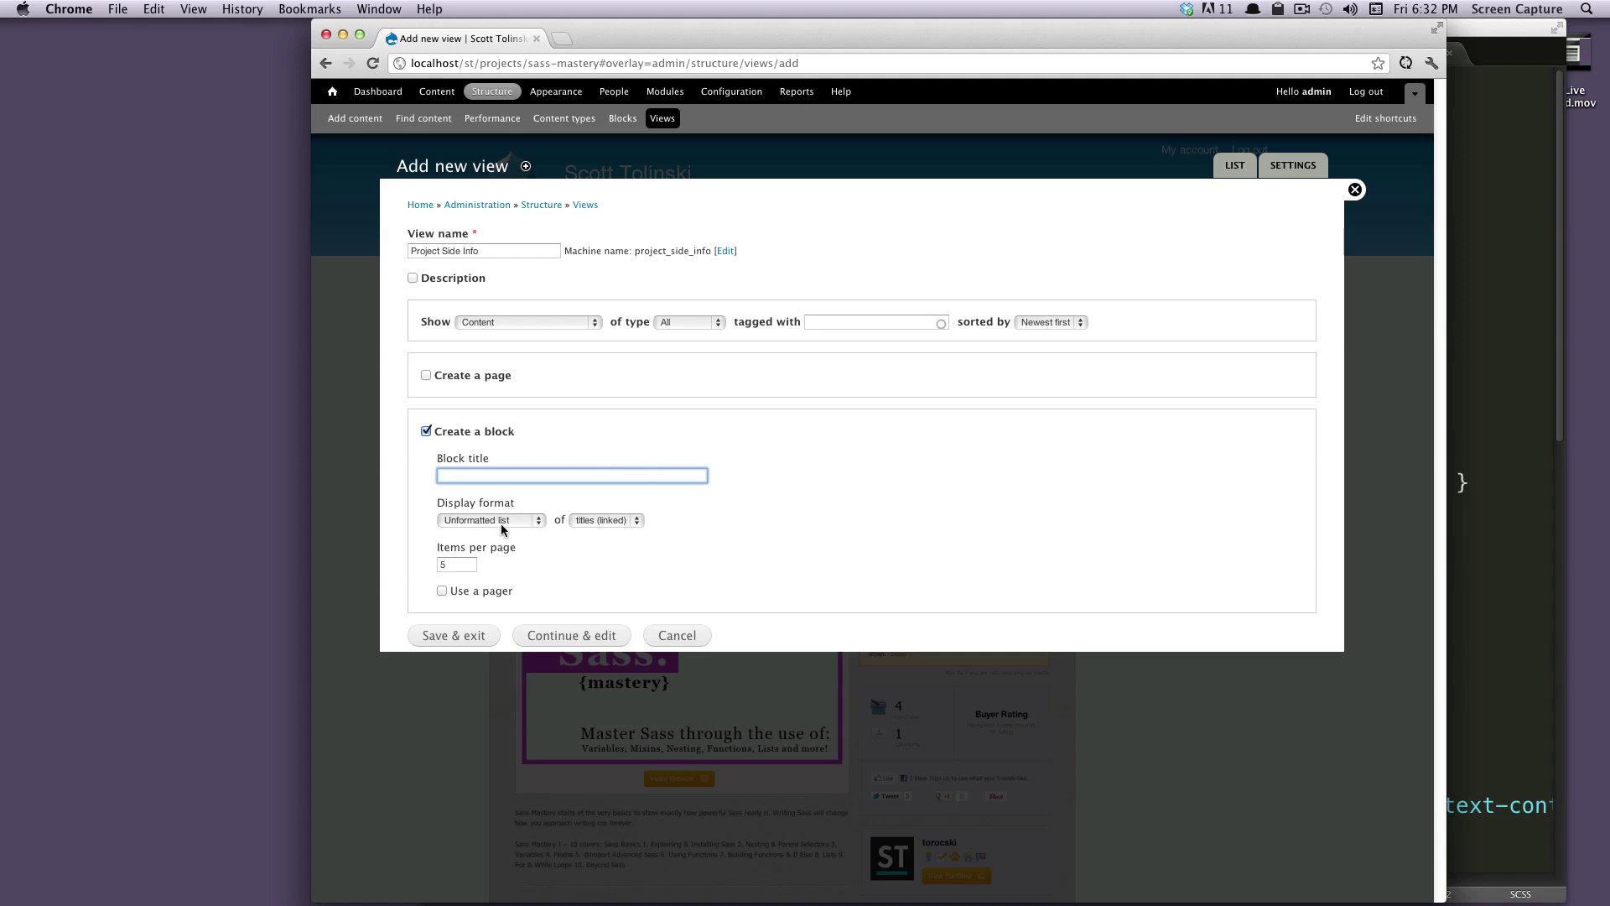
{"action": "left_click", "coordinate": [462, 566]}
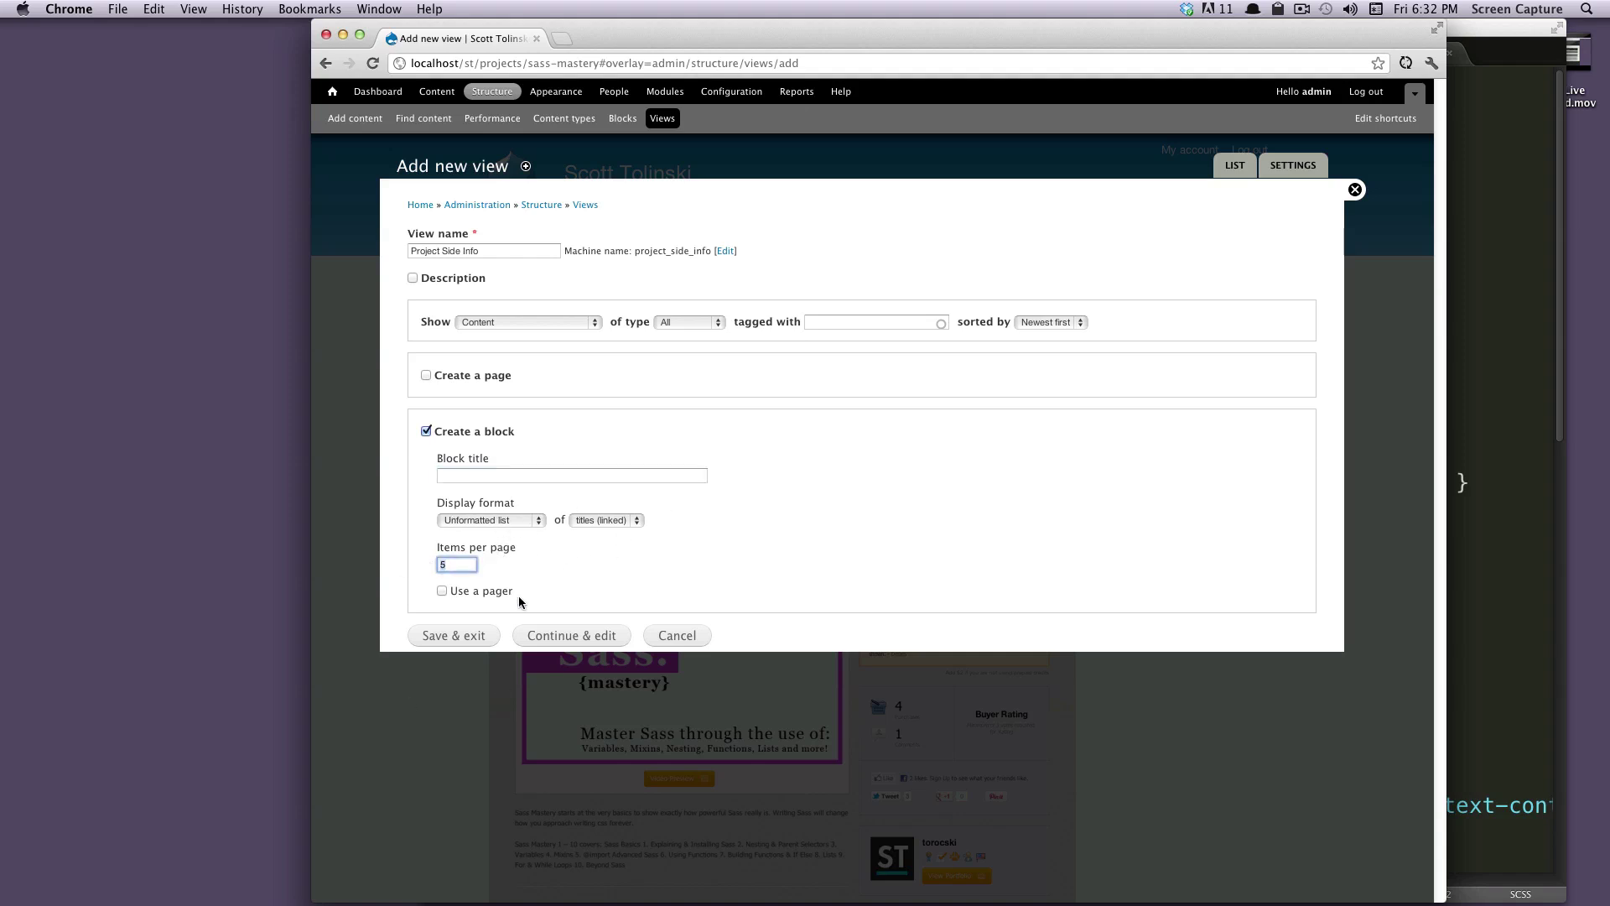
{"action": "key", "text": "BackSpace"}
{"action": "type", "text": "1"}
Continue to the view editor and review the Published (Yes) filter, 1-item pager and Post date sort
{"action": "left_click", "coordinate": [582, 645]}
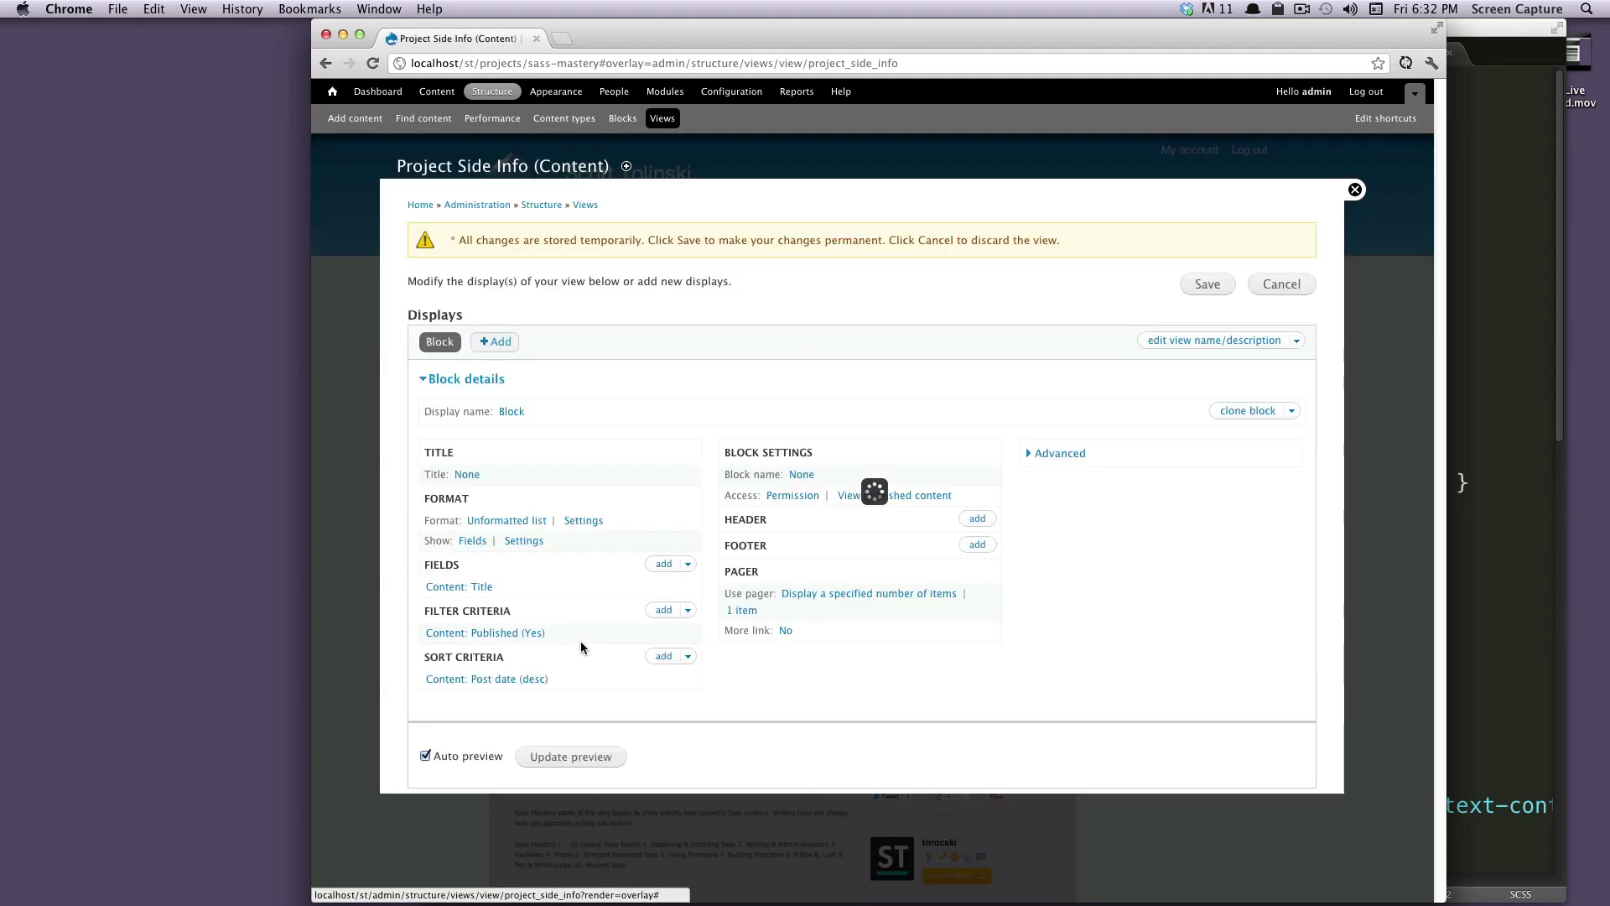
{"action": "scroll", "coordinate": [973, 482], "scroll_direction": "down", "scroll_amount": 1}
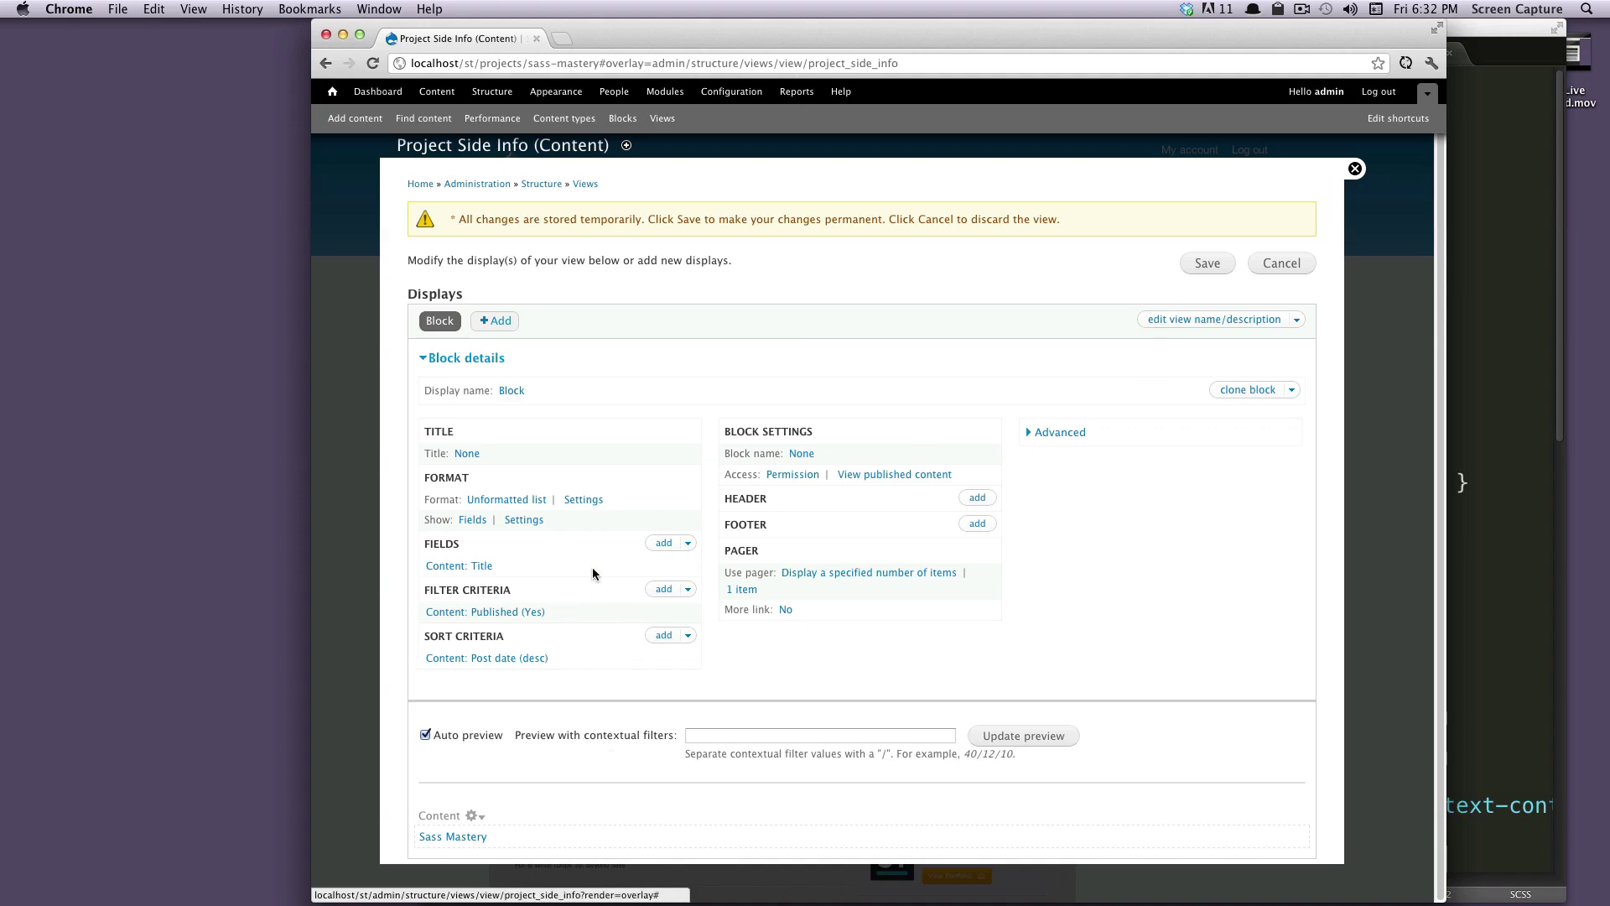
{"action": "left_click_drag", "start_coordinate": [559, 618], "coordinate": [400, 571]}
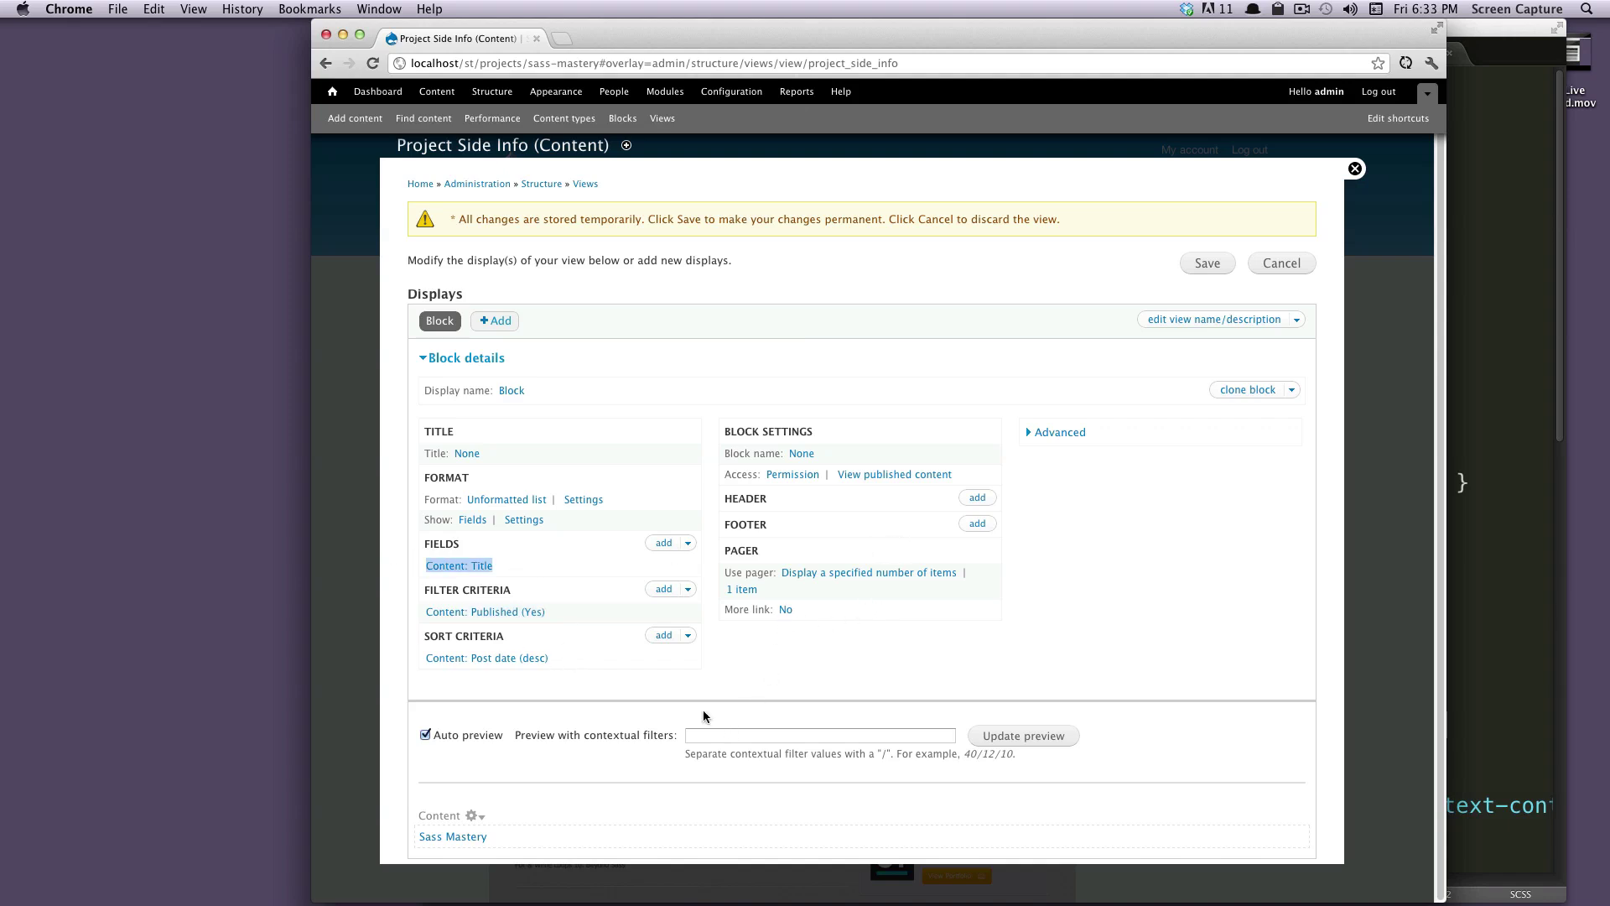
{"action": "left_click_drag", "start_coordinate": [779, 571], "coordinate": [754, 590]}
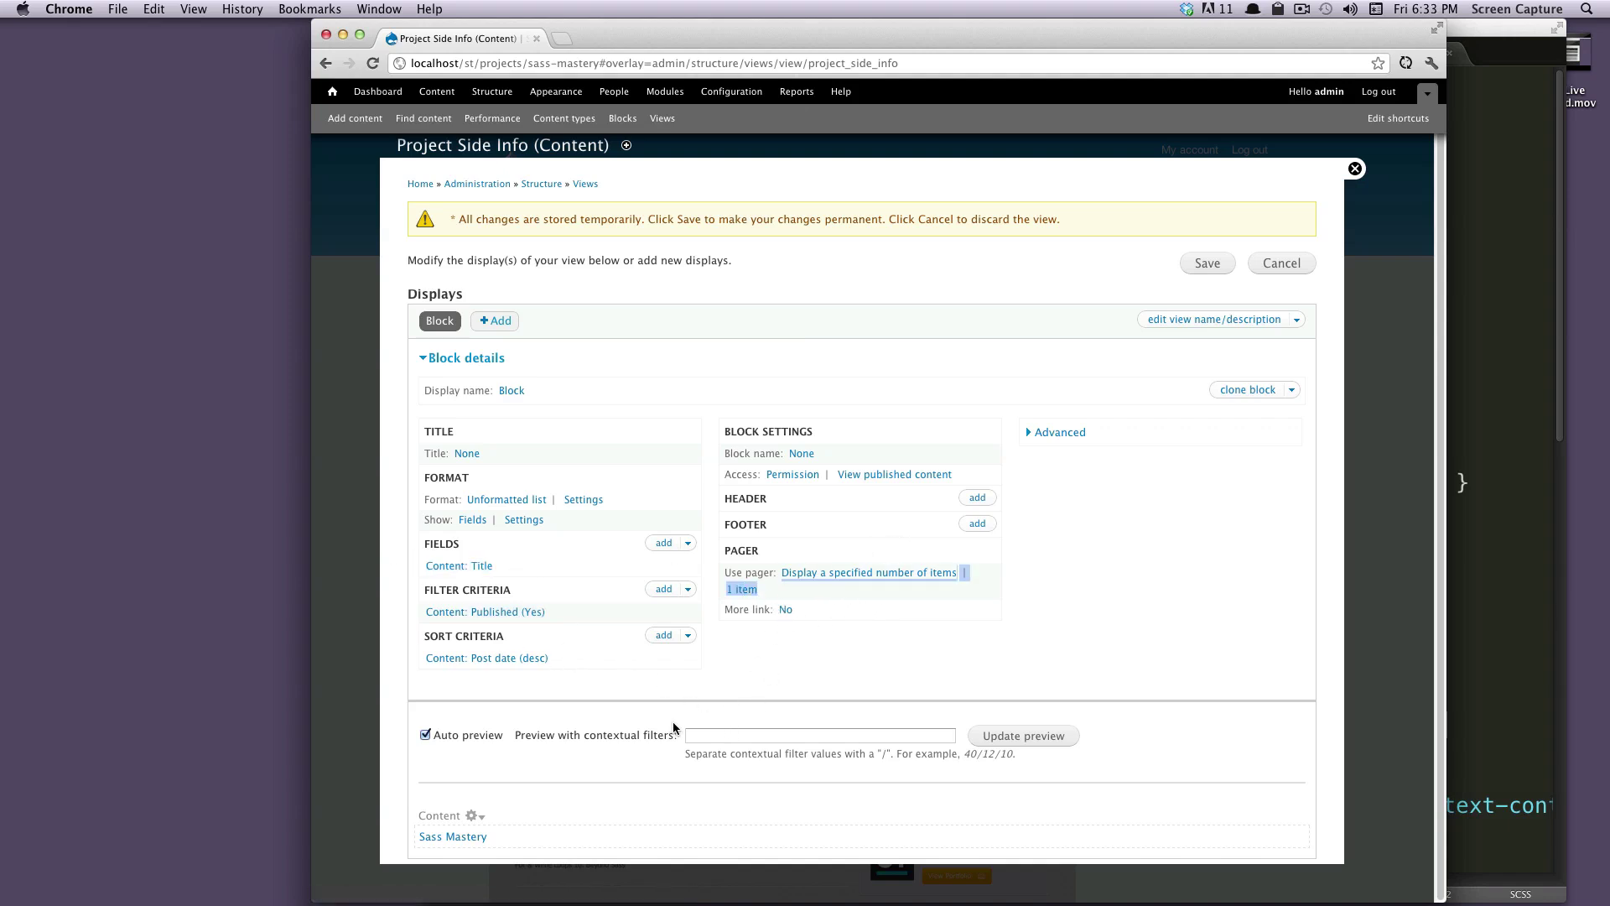
{"action": "left_click", "coordinate": [564, 665]}
{"action": "left_click_drag", "start_coordinate": [565, 665], "coordinate": [414, 653]}
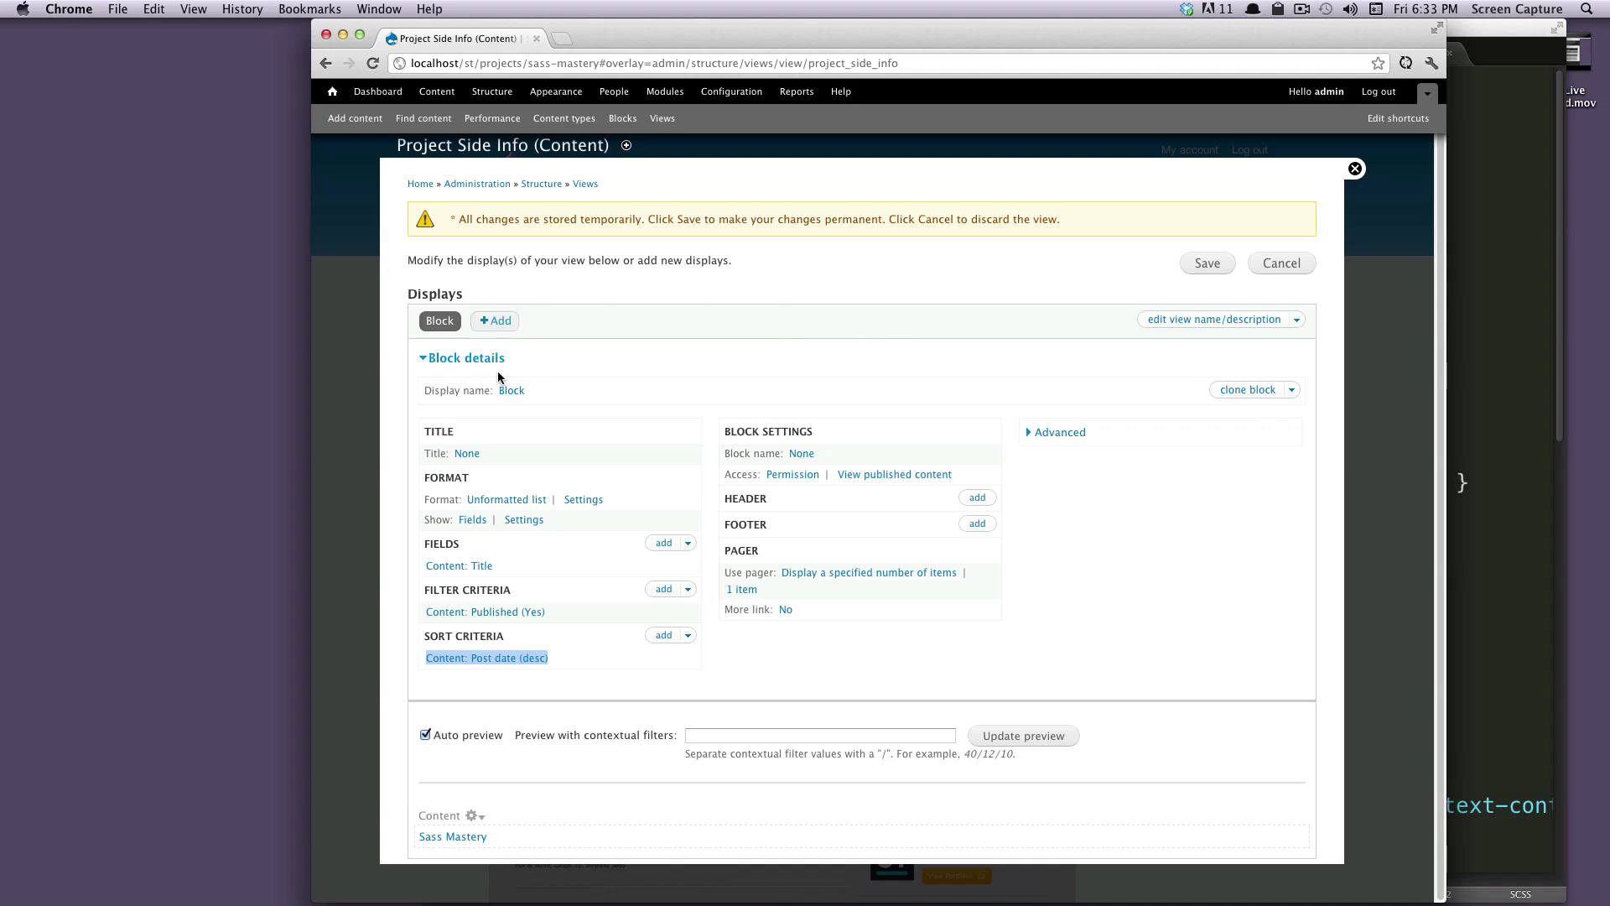
Rename the block display to 'Project Side Info', save the view, and open Blocks in a new tab
{"action": "left_click", "coordinate": [513, 391]}
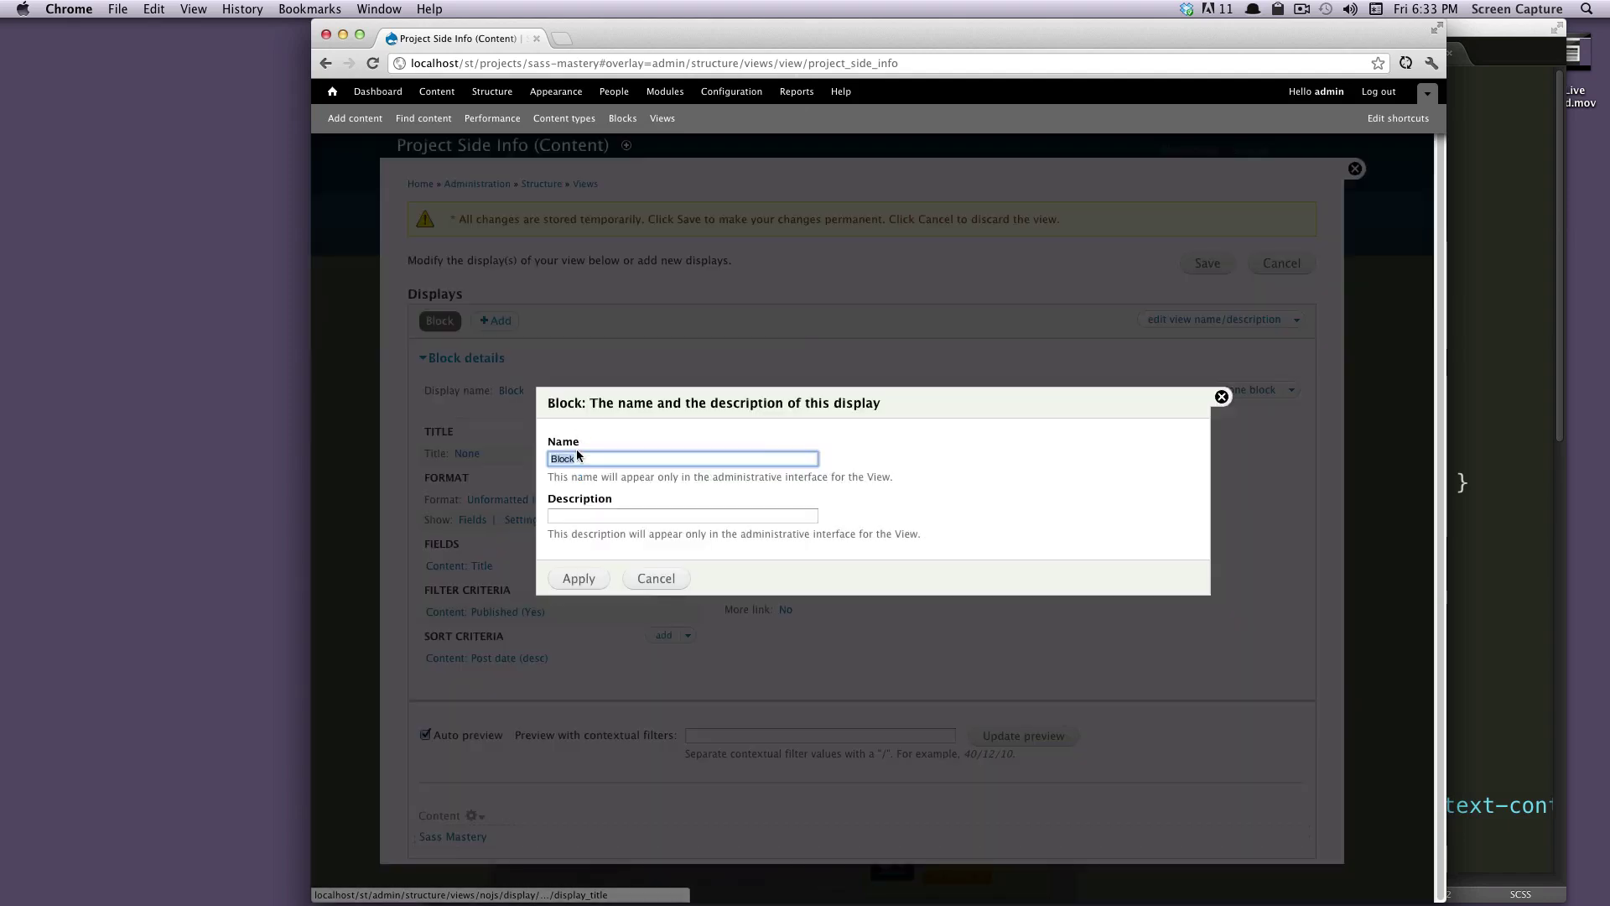
{"action": "type", "text": "Pr"}
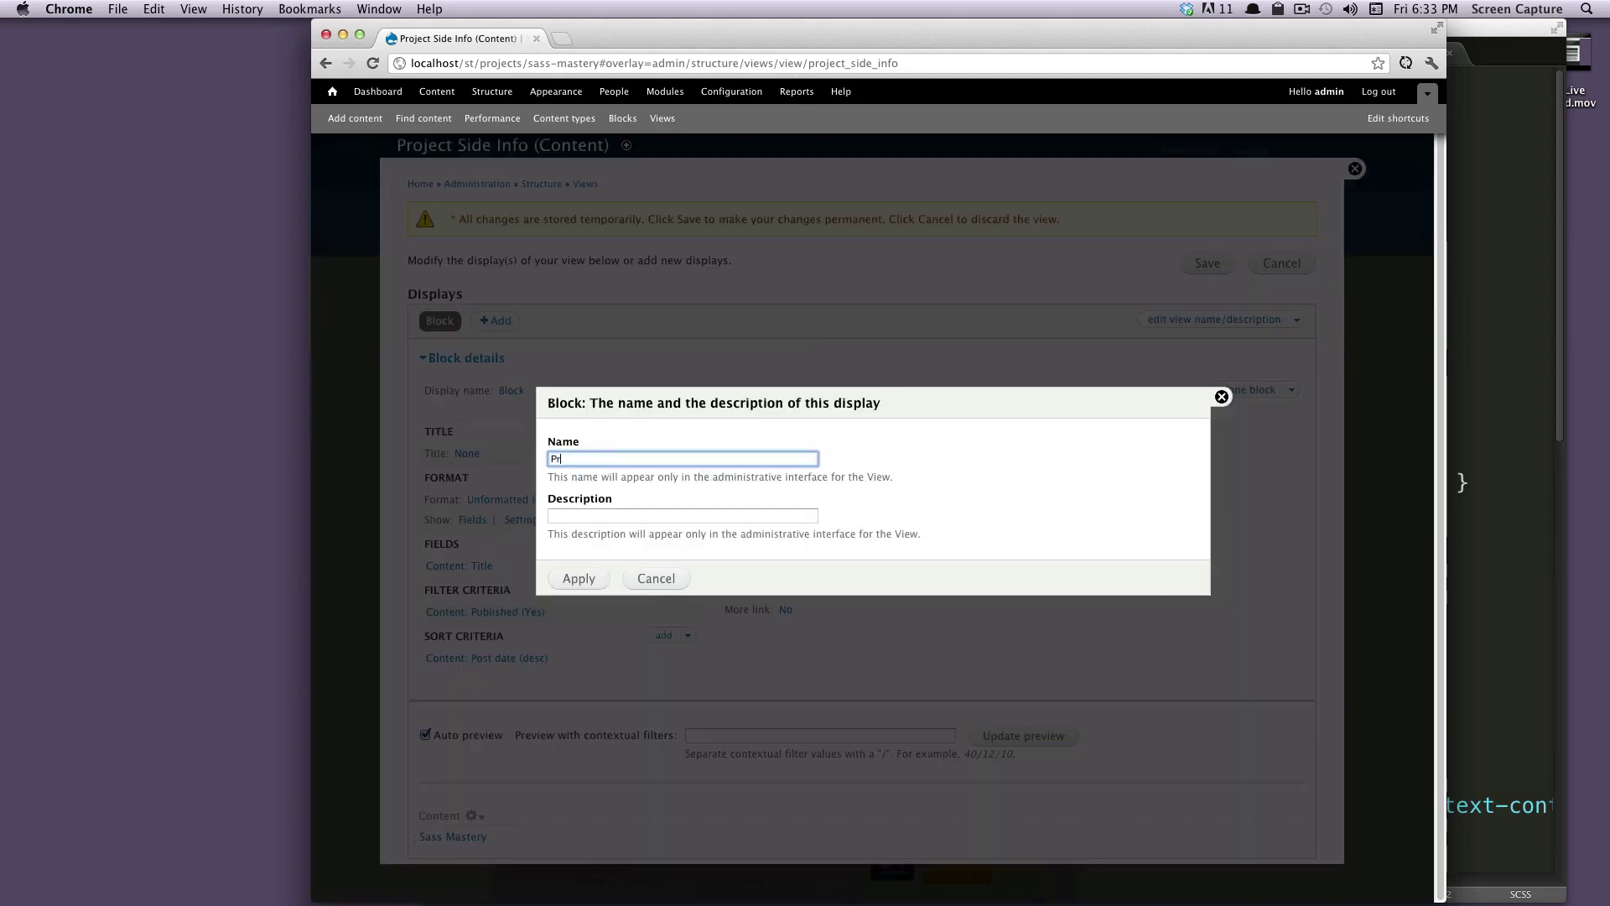
{"action": "type", "text": "oject Side Info"}
{"action": "left_click", "coordinate": [574, 577]}
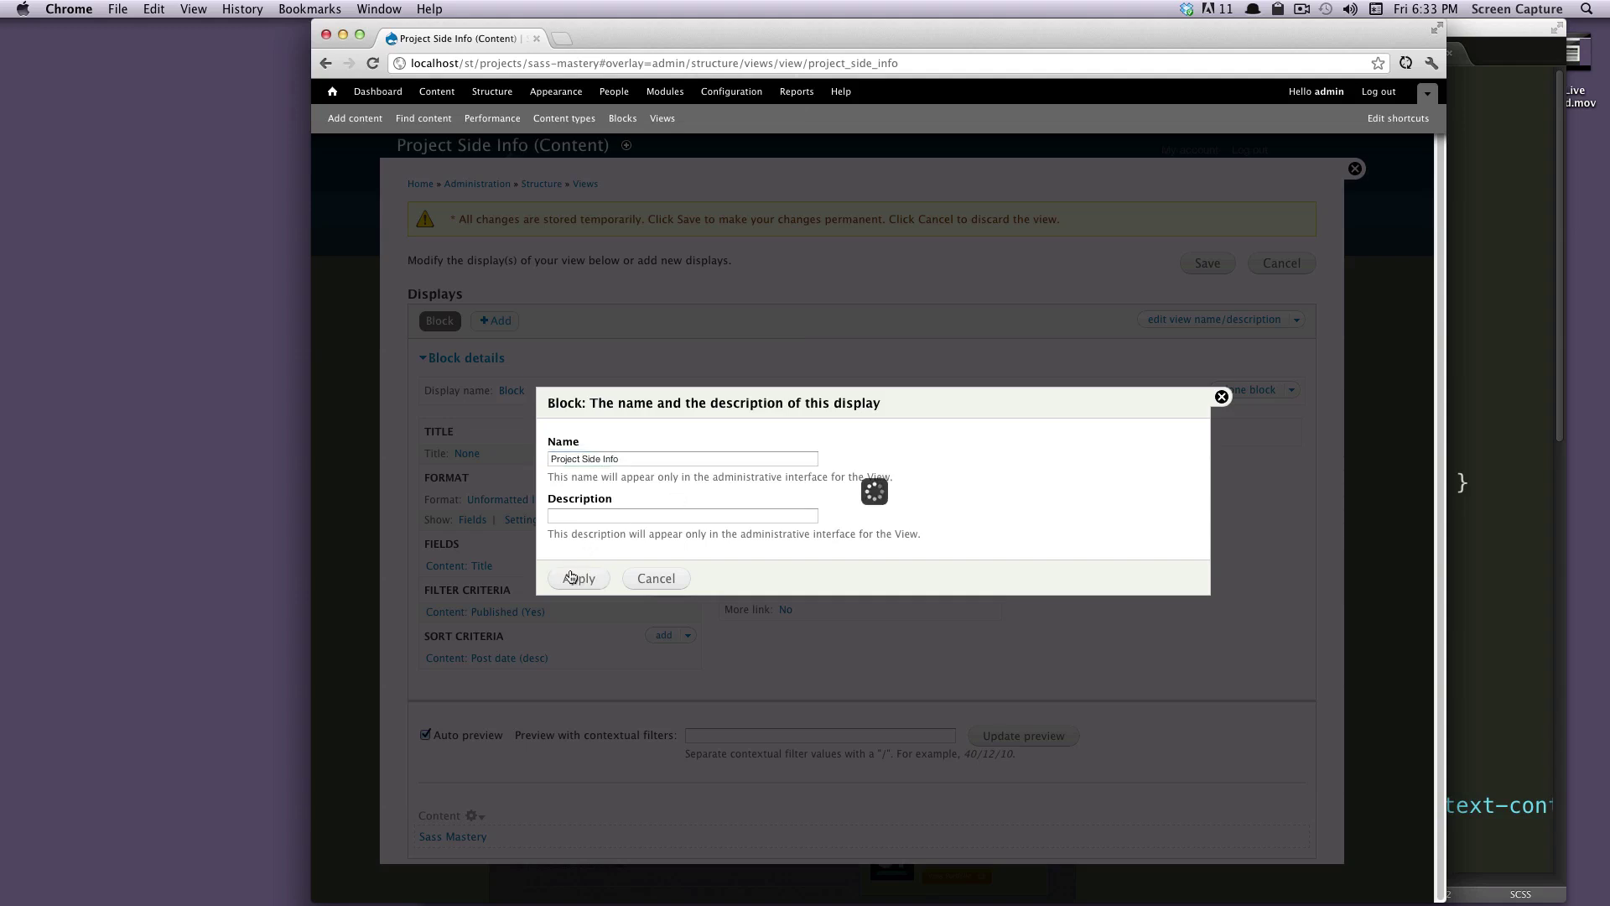
{"action": "left_click", "coordinate": [1193, 282]}
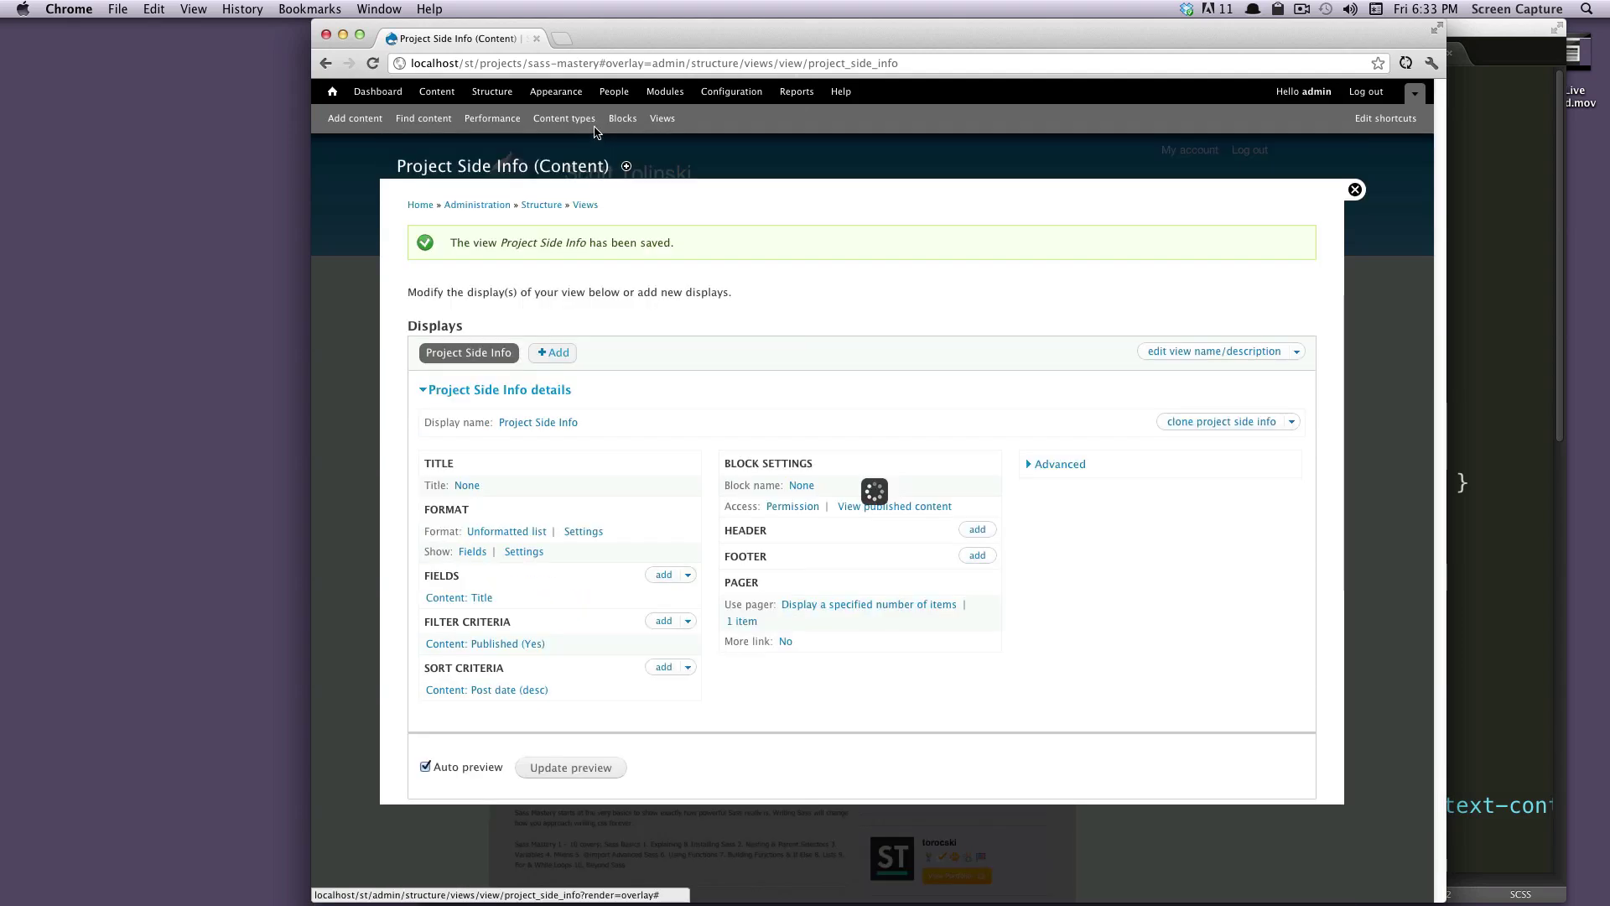
{"action": "right_click", "coordinate": [624, 119]}
Place the View: Project Side Info block in the Sidebar first region and save blocks
{"action": "left_click", "coordinate": [662, 126]}
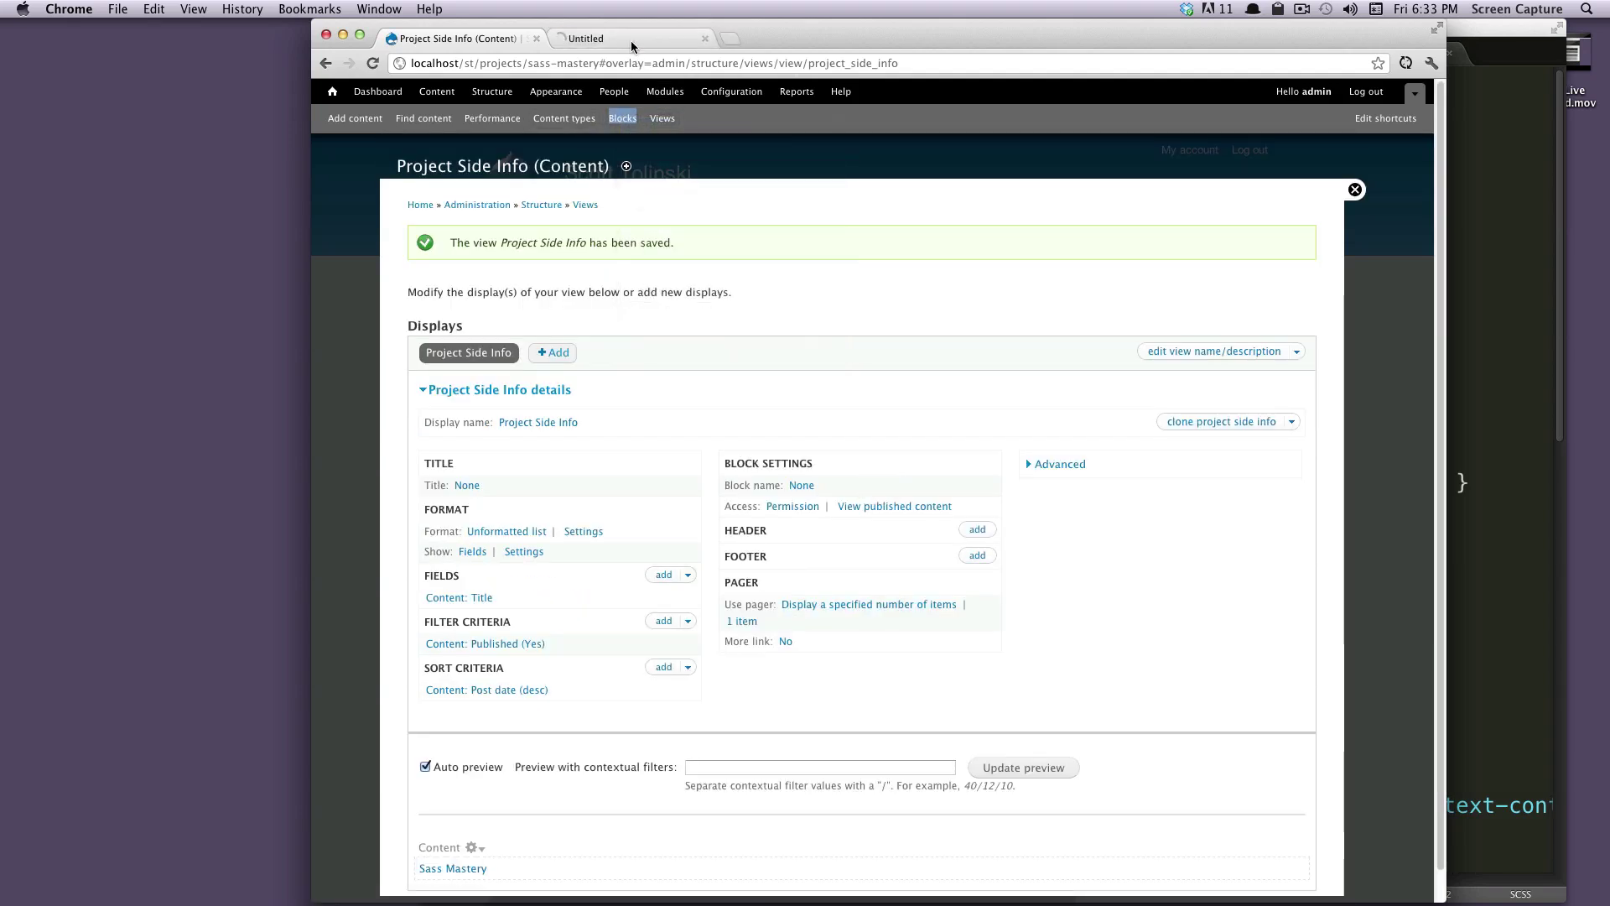
{"action": "left_click", "coordinate": [630, 37]}
{"action": "scroll", "coordinate": [635, 456], "scroll_direction": "down", "scroll_amount": 10}
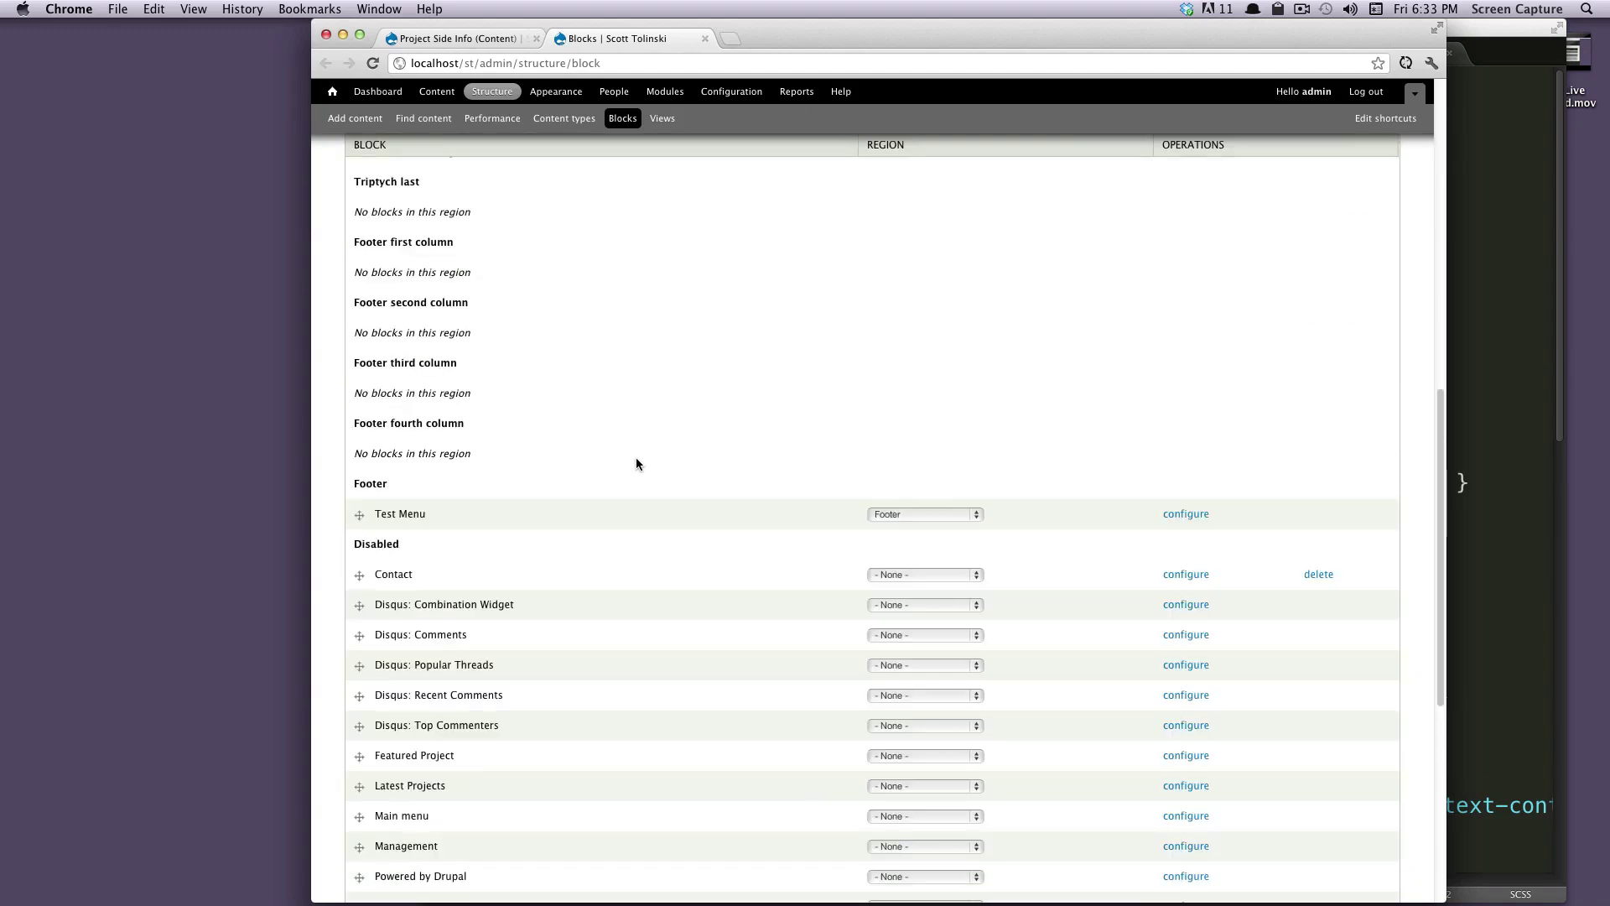
{"action": "scroll", "coordinate": [636, 463], "scroll_direction": "down", "scroll_amount": 5}
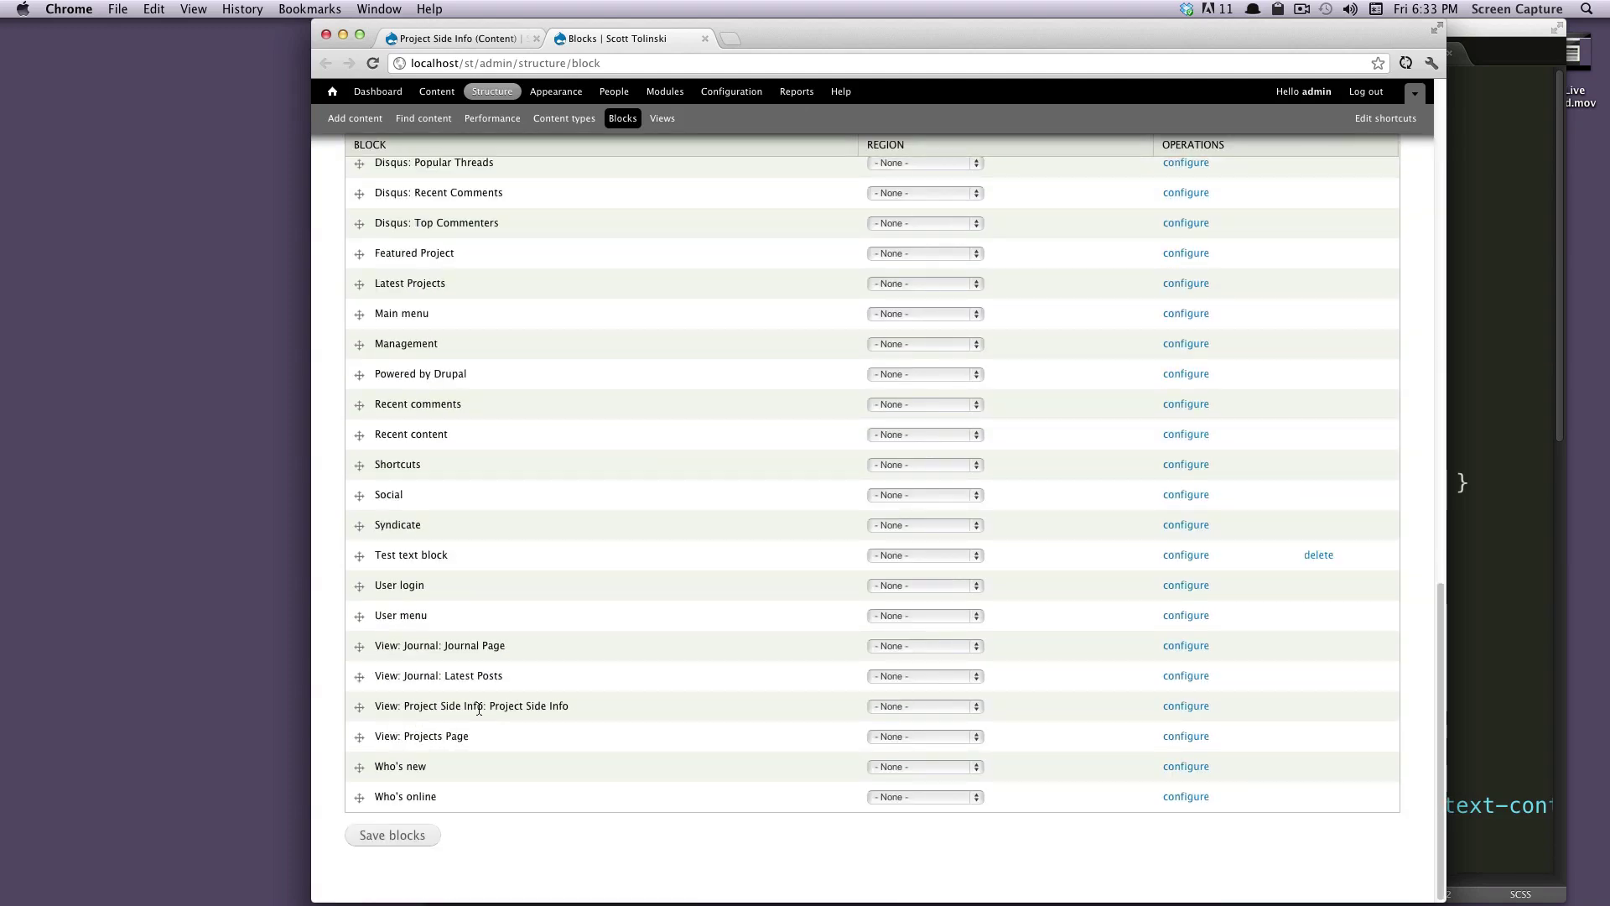
{"action": "left_click_drag", "start_coordinate": [481, 707], "coordinate": [589, 704]}
{"action": "left_click", "coordinate": [931, 706]}
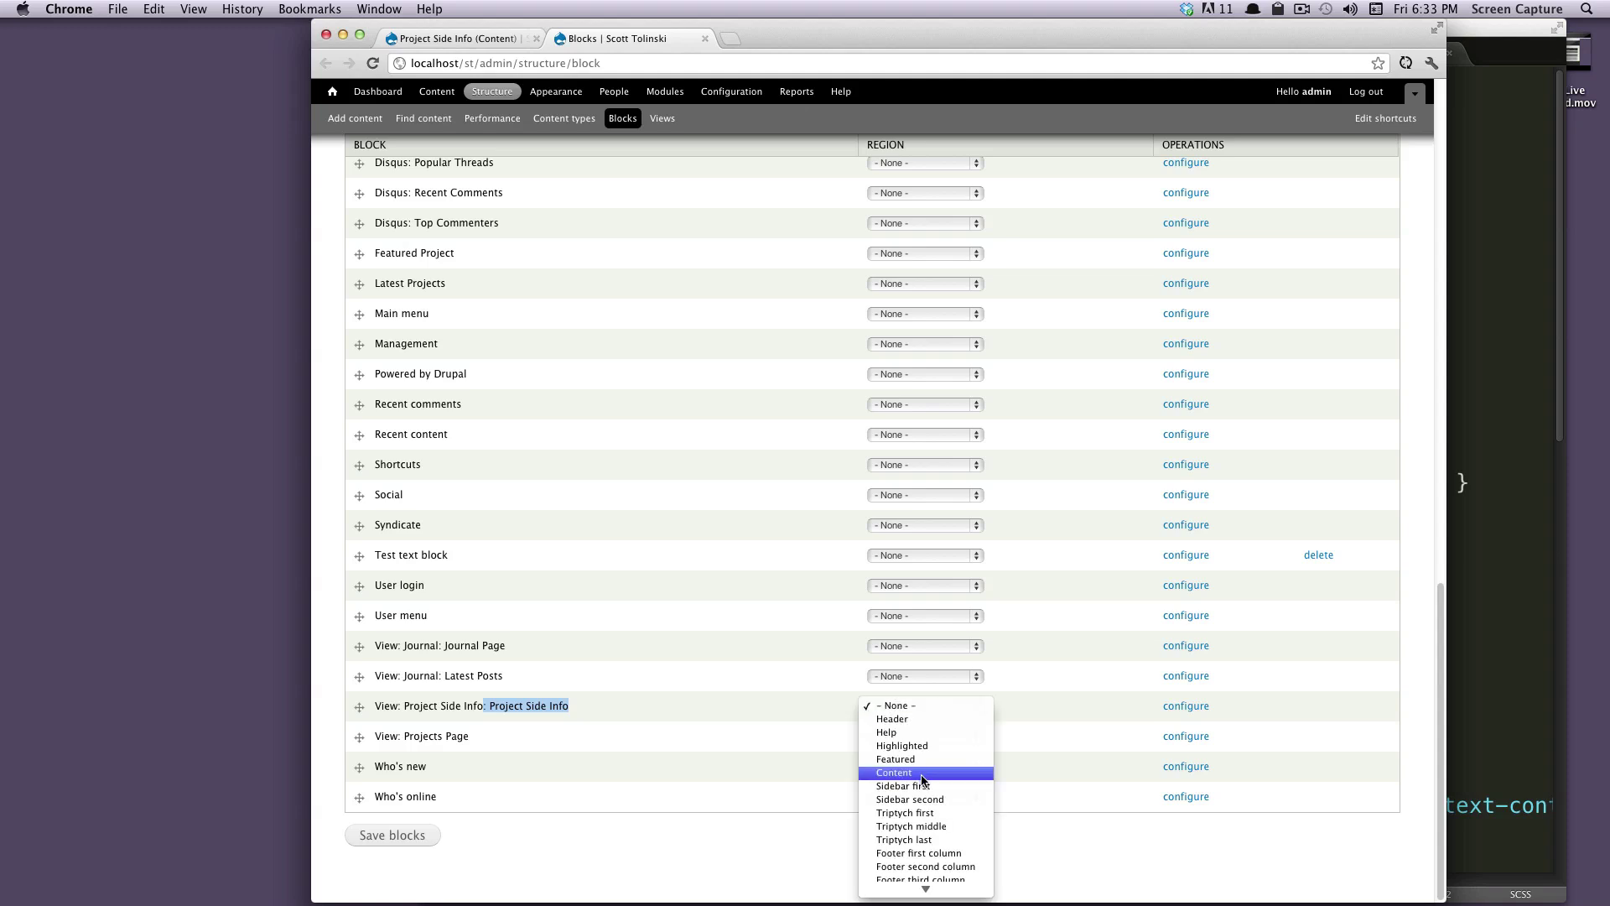
{"action": "left_click", "coordinate": [951, 787]}
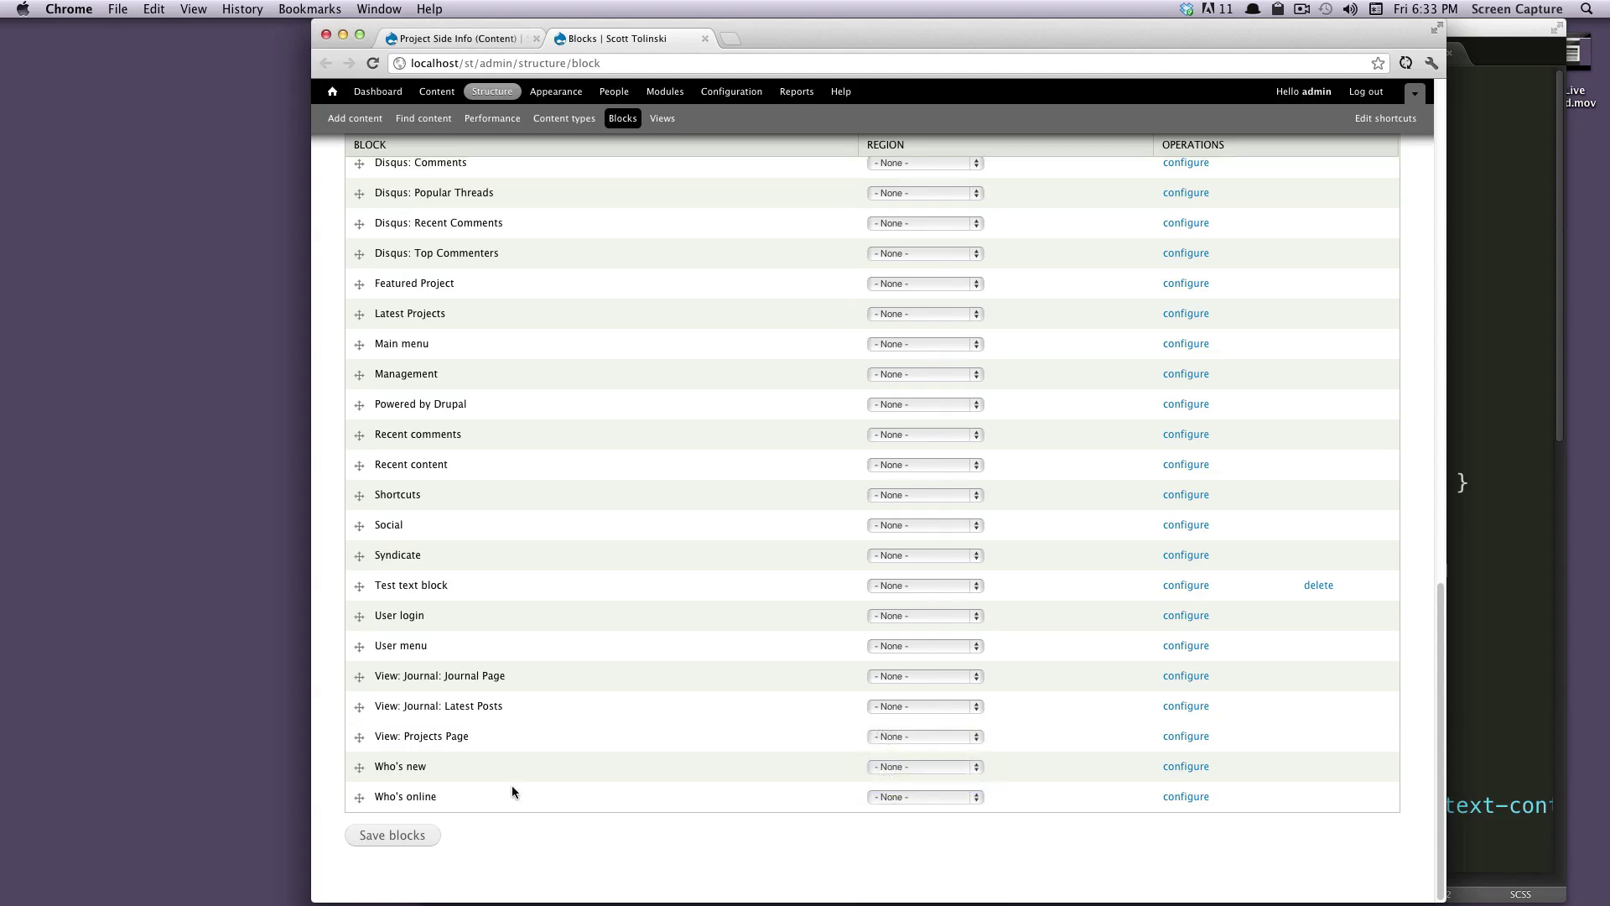
{"action": "left_click", "coordinate": [382, 835]}
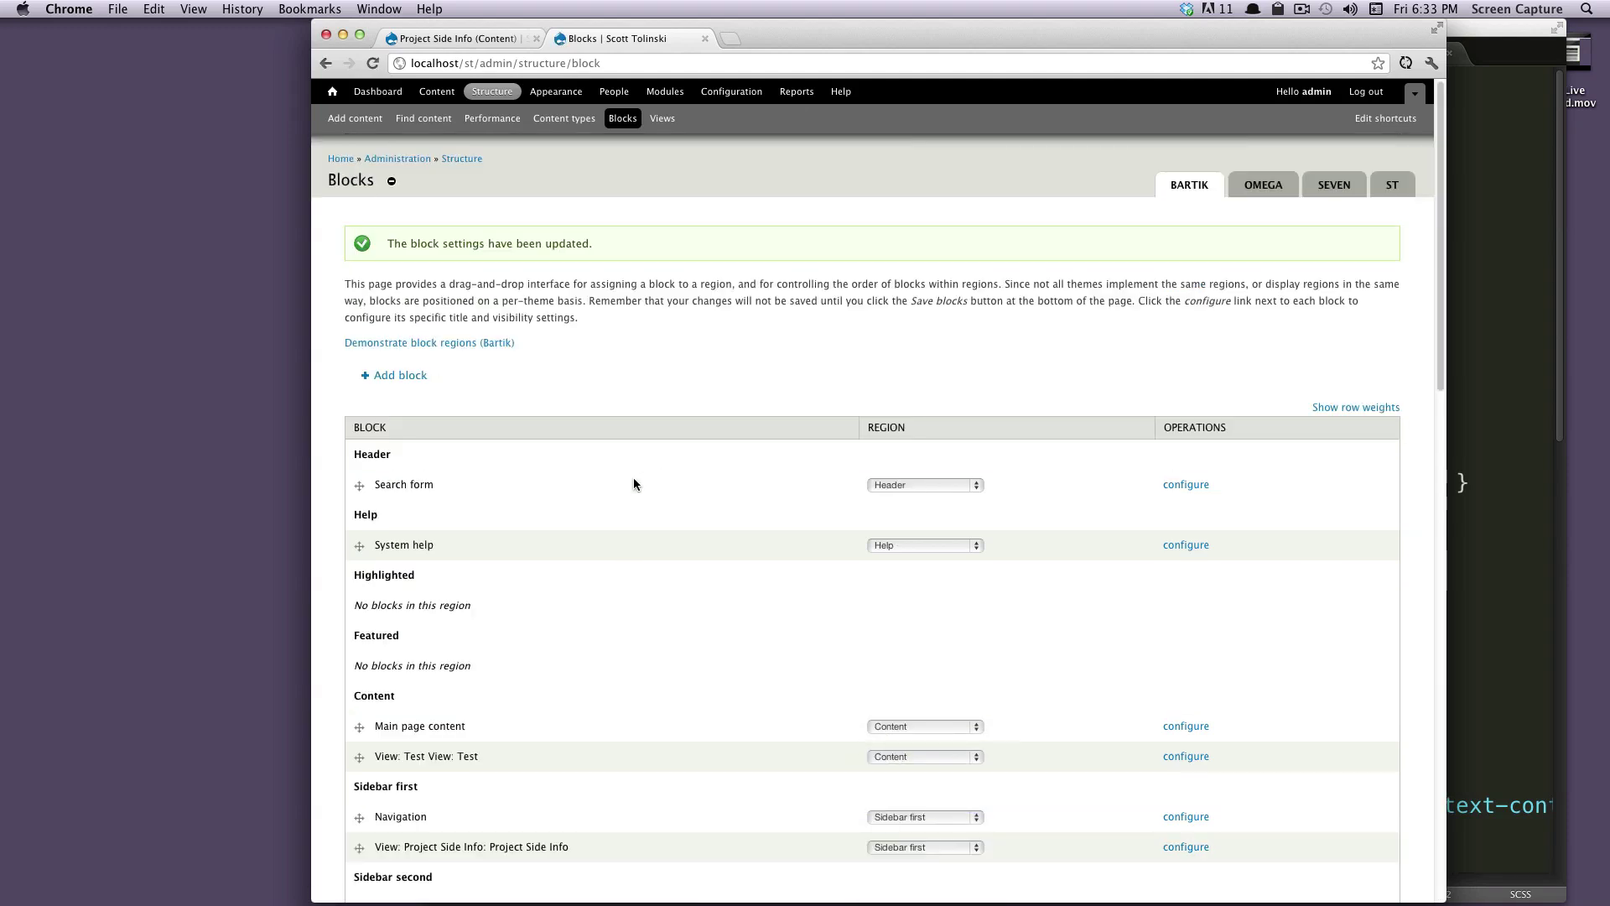
Open the Project Side Info block's configuration page
{"action": "scroll", "coordinate": [604, 568], "scroll_direction": "down", "scroll_amount": 2}
{"action": "scroll", "coordinate": [607, 573], "scroll_direction": "down", "scroll_amount": 1}
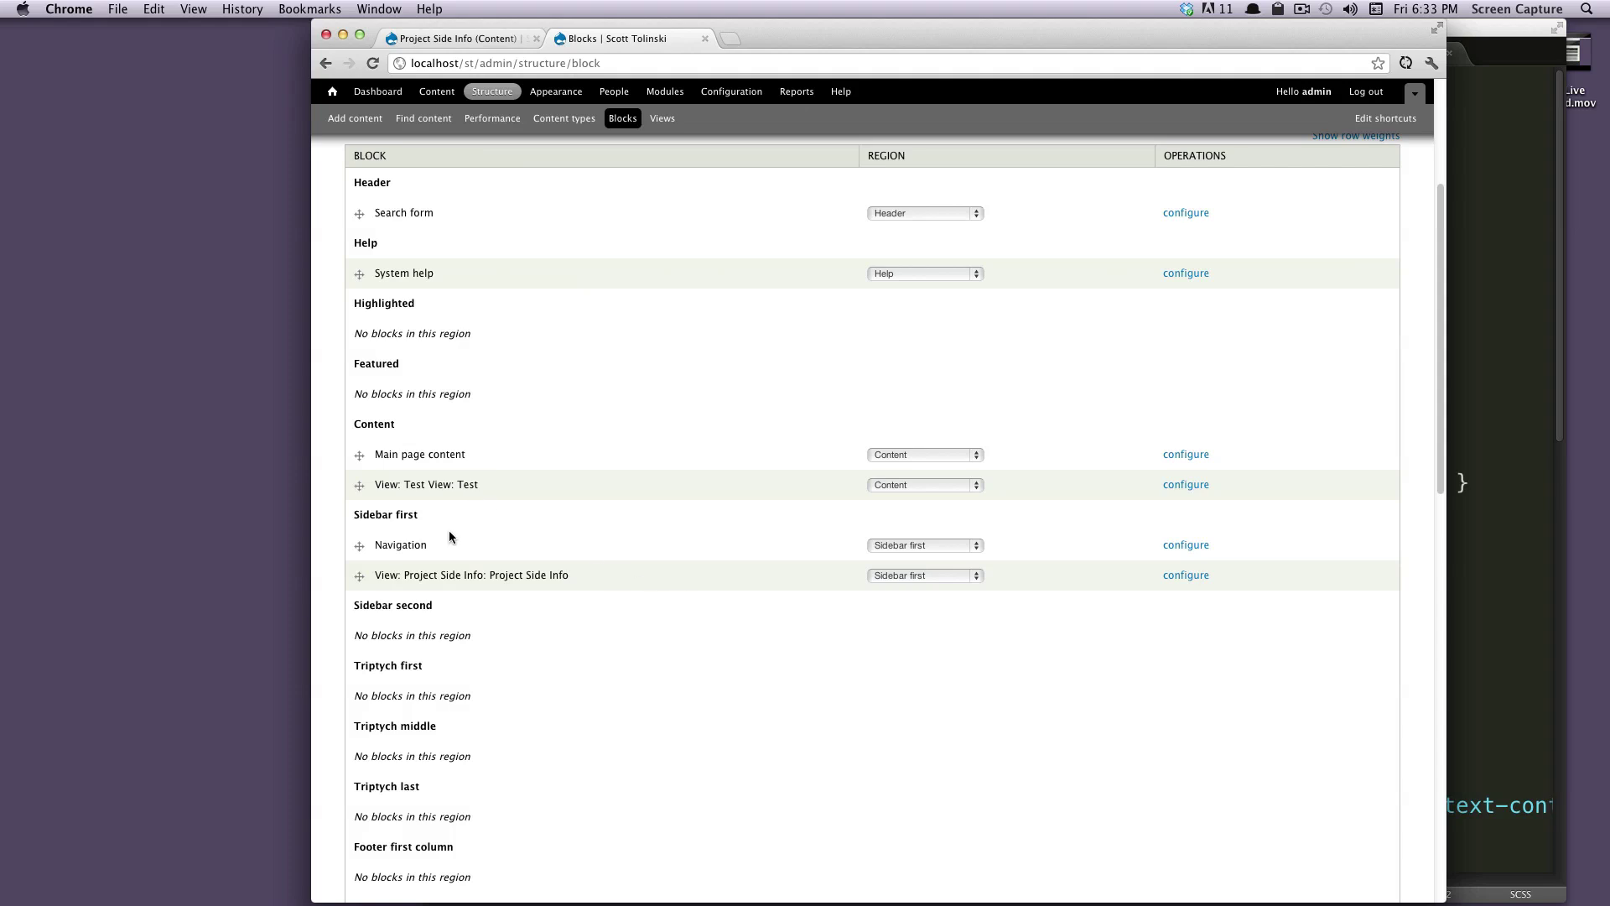
{"action": "left_click", "coordinate": [1186, 576]}
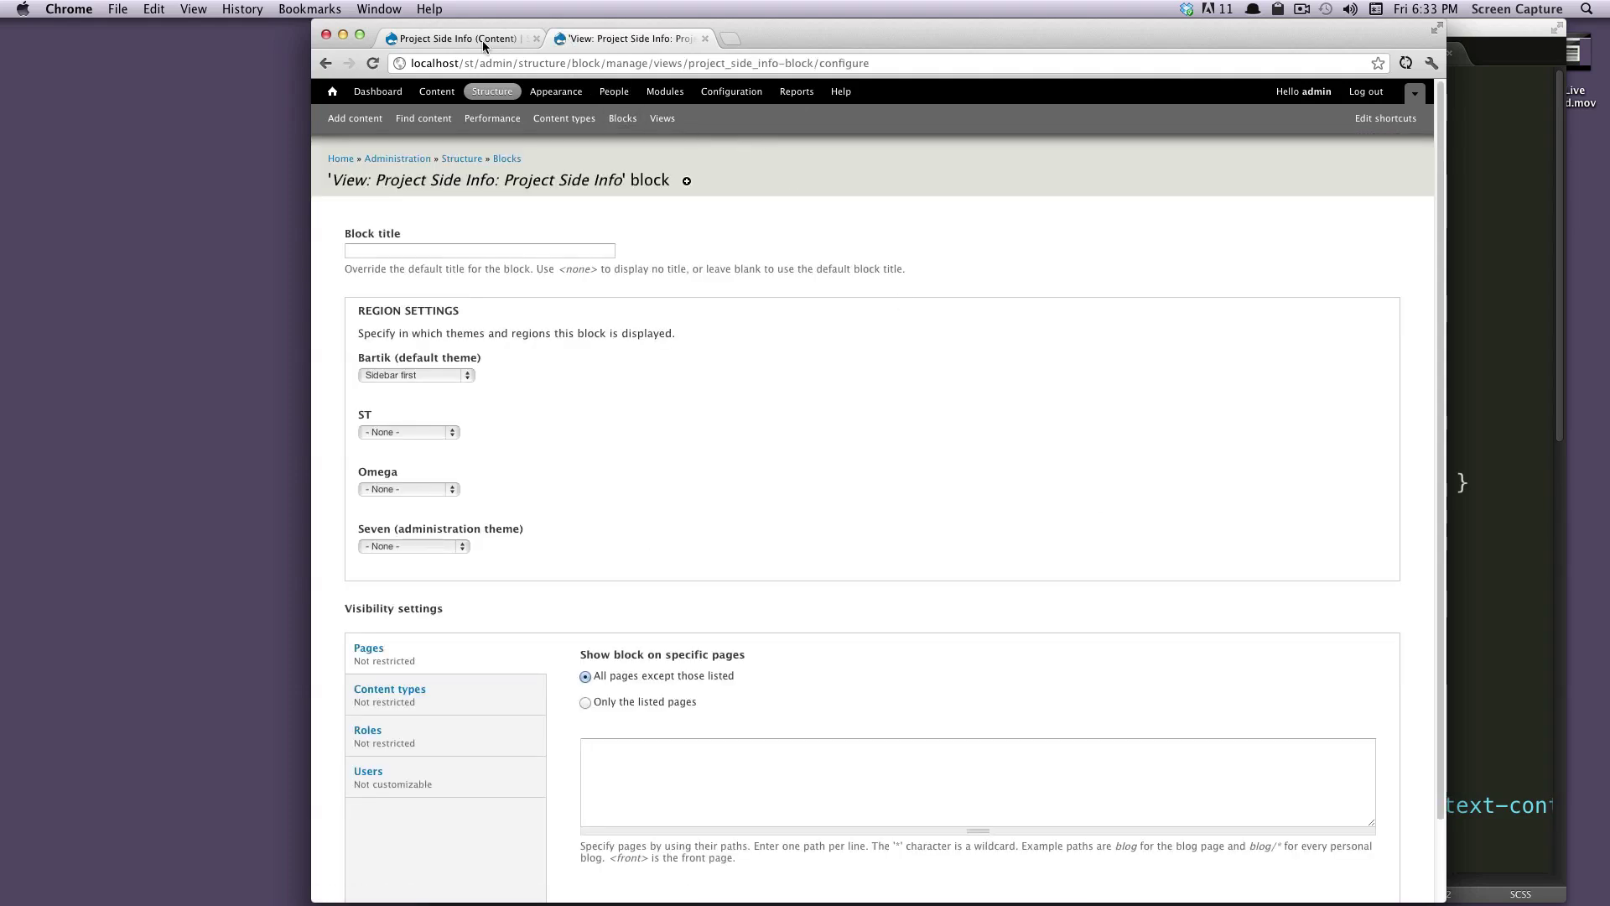
Check the projects path in the view tab and leave the ST theme region unset
{"action": "left_click", "coordinate": [460, 39]}
{"action": "left_click_drag", "start_coordinate": [480, 63], "coordinate": [515, 64]}
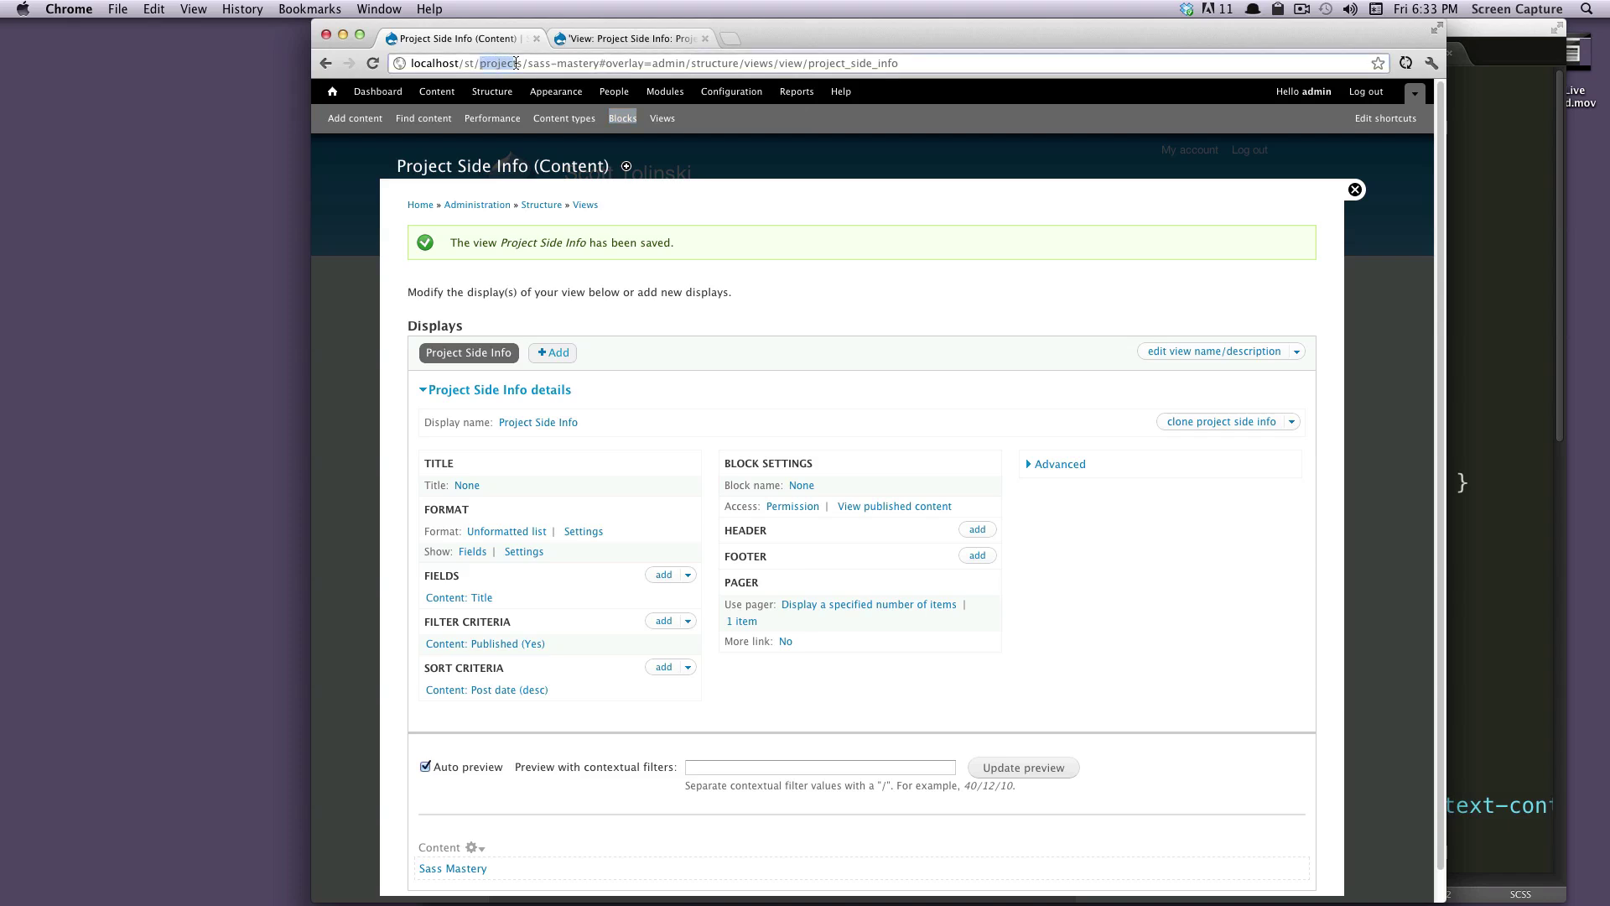
{"action": "left_click", "coordinate": [599, 39]}
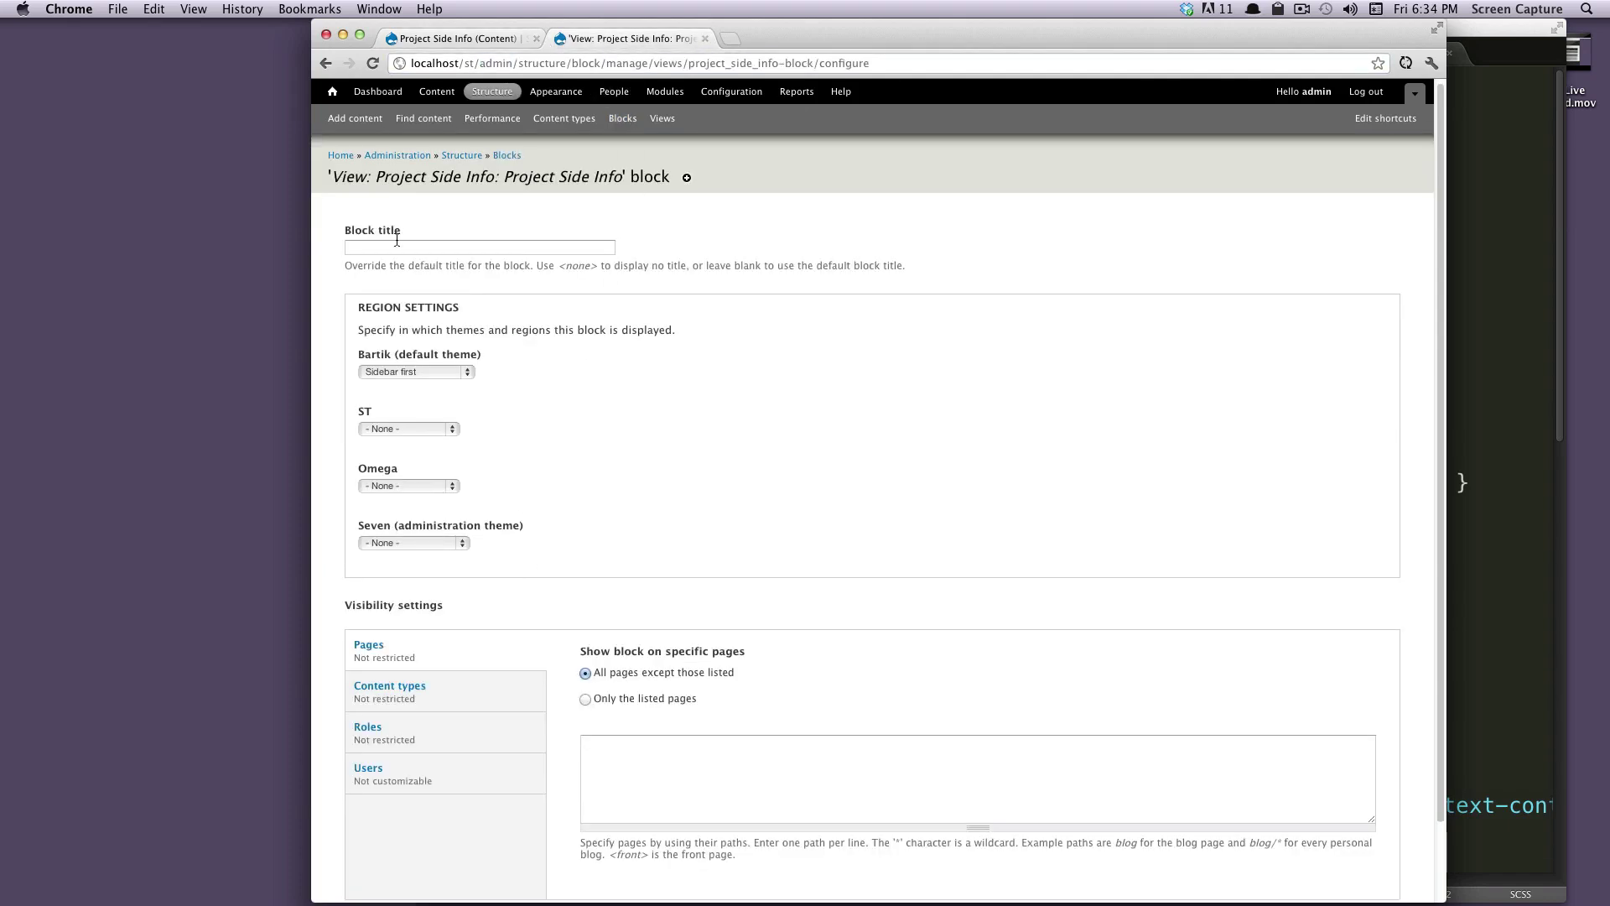
{"action": "scroll", "coordinate": [503, 461], "scroll_direction": "down", "scroll_amount": 2}
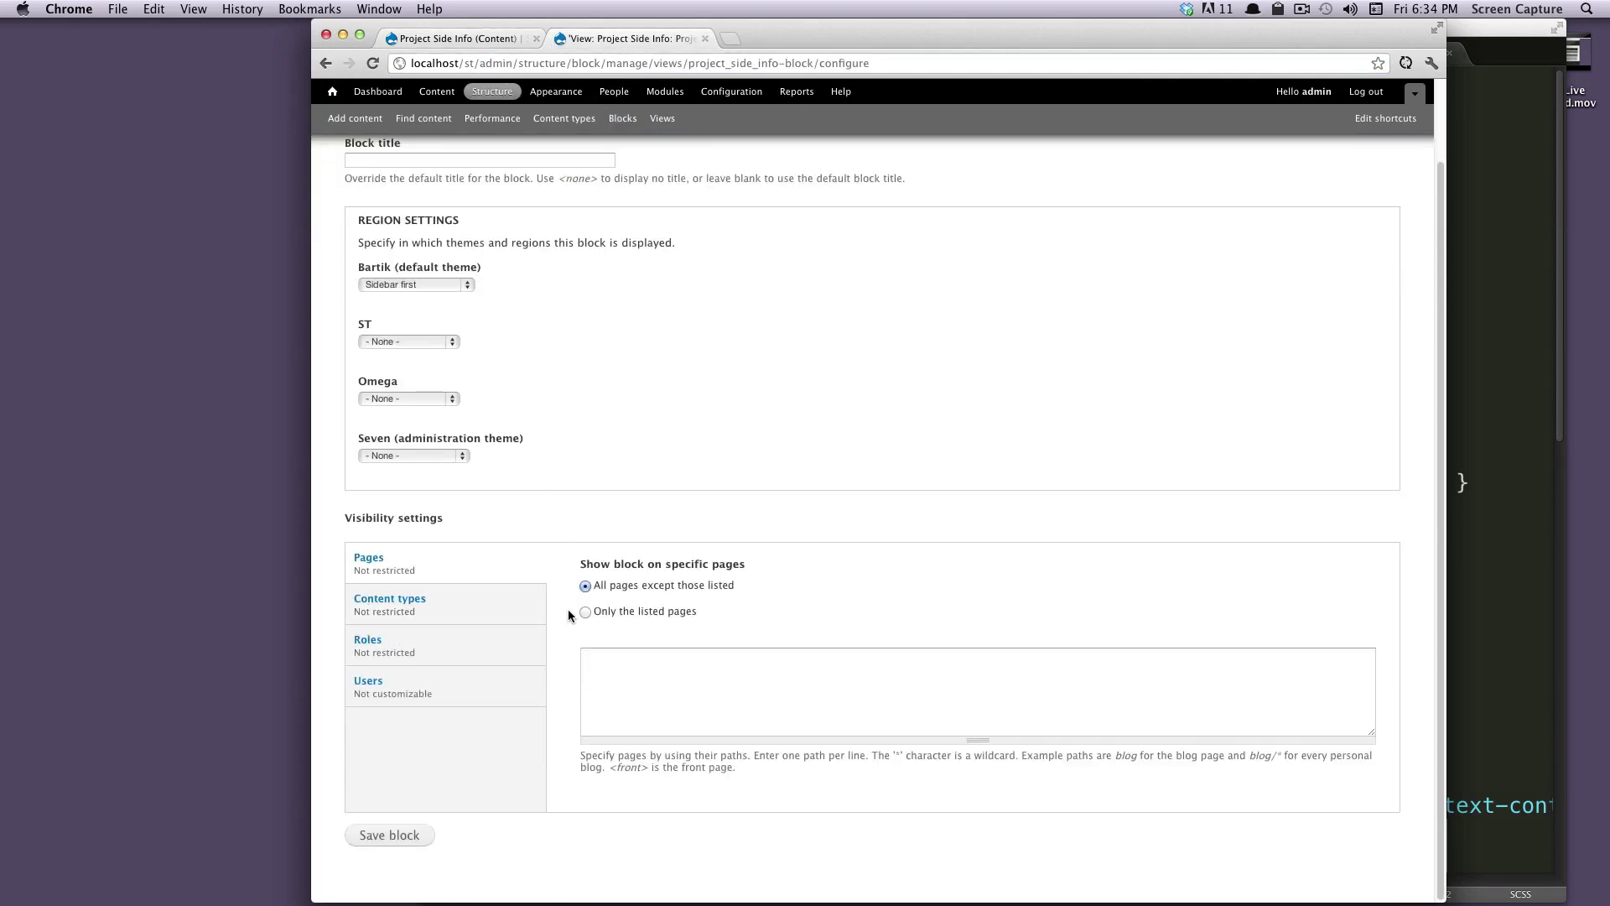
{"action": "left_click", "coordinate": [430, 345]}
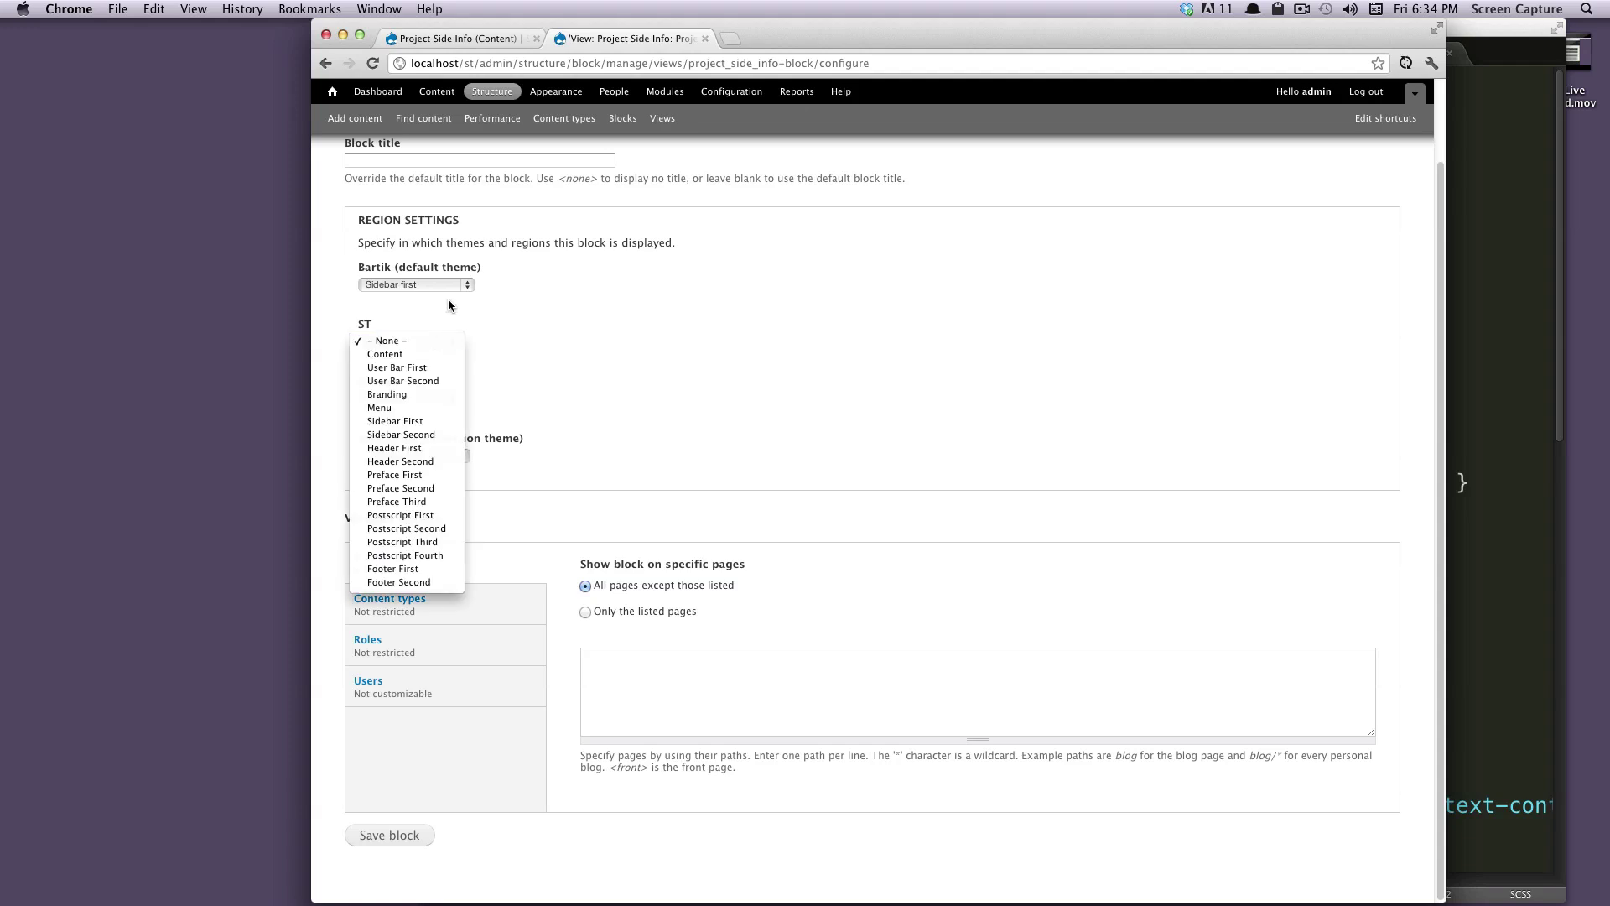
{"action": "left_click", "coordinate": [448, 299]}
Show the block only on listed pages, entering the single path projects/*
{"action": "left_click", "coordinate": [585, 611]}
{"action": "left_click", "coordinate": [653, 692]}
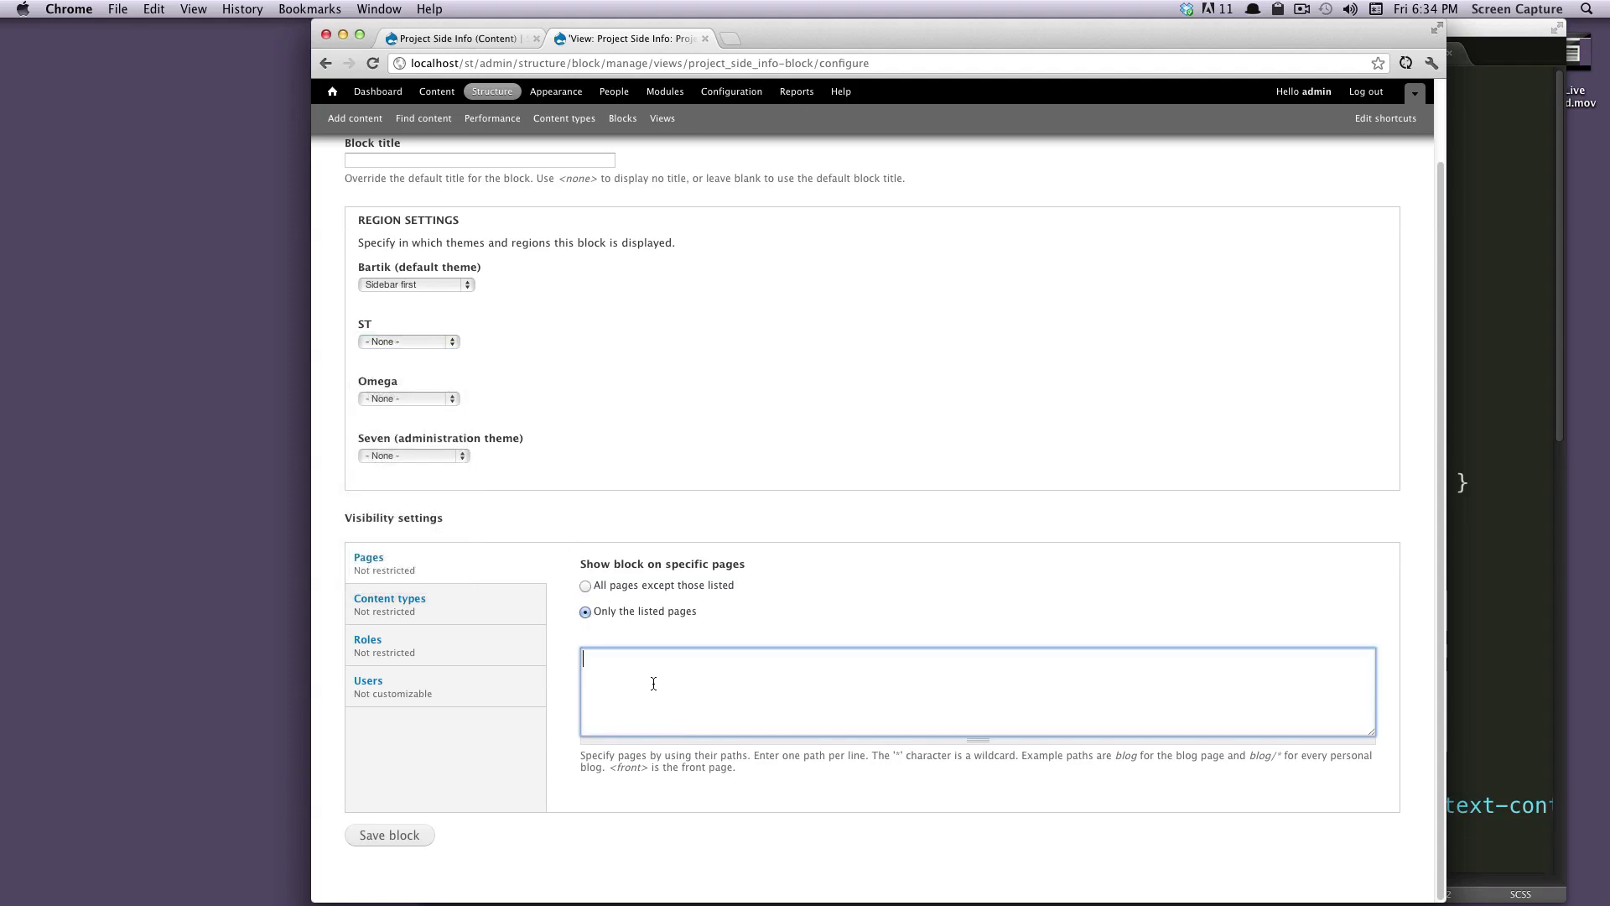
{"action": "type", "text": "projects"}
{"action": "key", "text": "Return"}
{"action": "type", "text": "pro"}
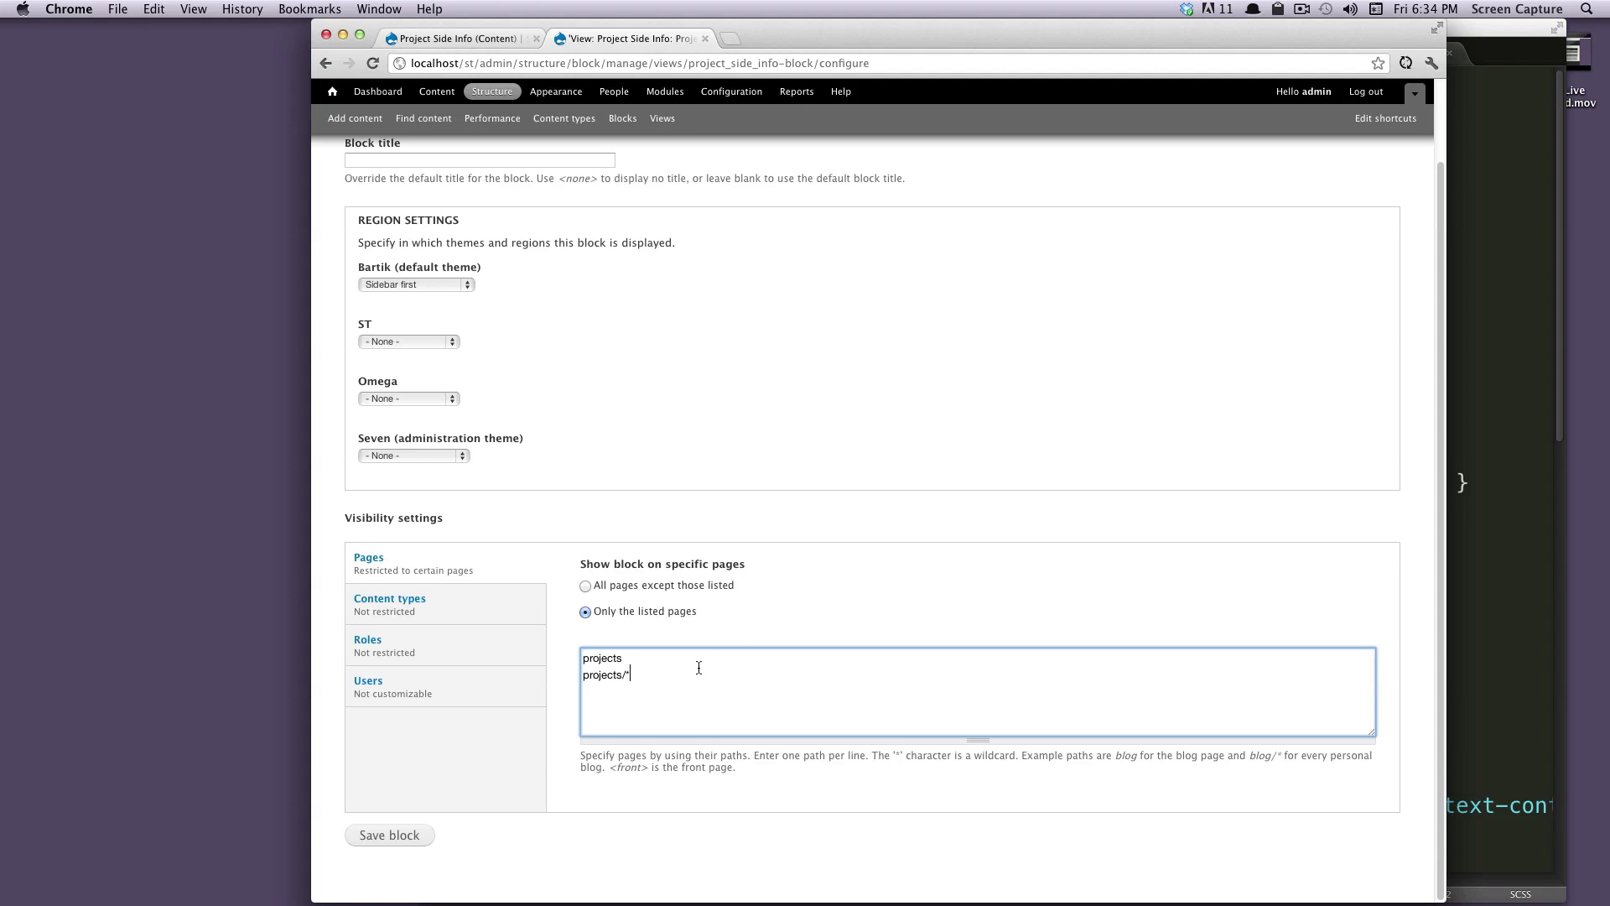
{"action": "left_click_drag", "start_coordinate": [631, 673], "coordinate": [628, 676]}
{"action": "left_click", "coordinate": [634, 676]}
{"action": "left_click_drag", "start_coordinate": [626, 663], "coordinate": [549, 659]}
{"action": "key", "text": "BackSpace"}
{"action": "key", "text": "Delete"}
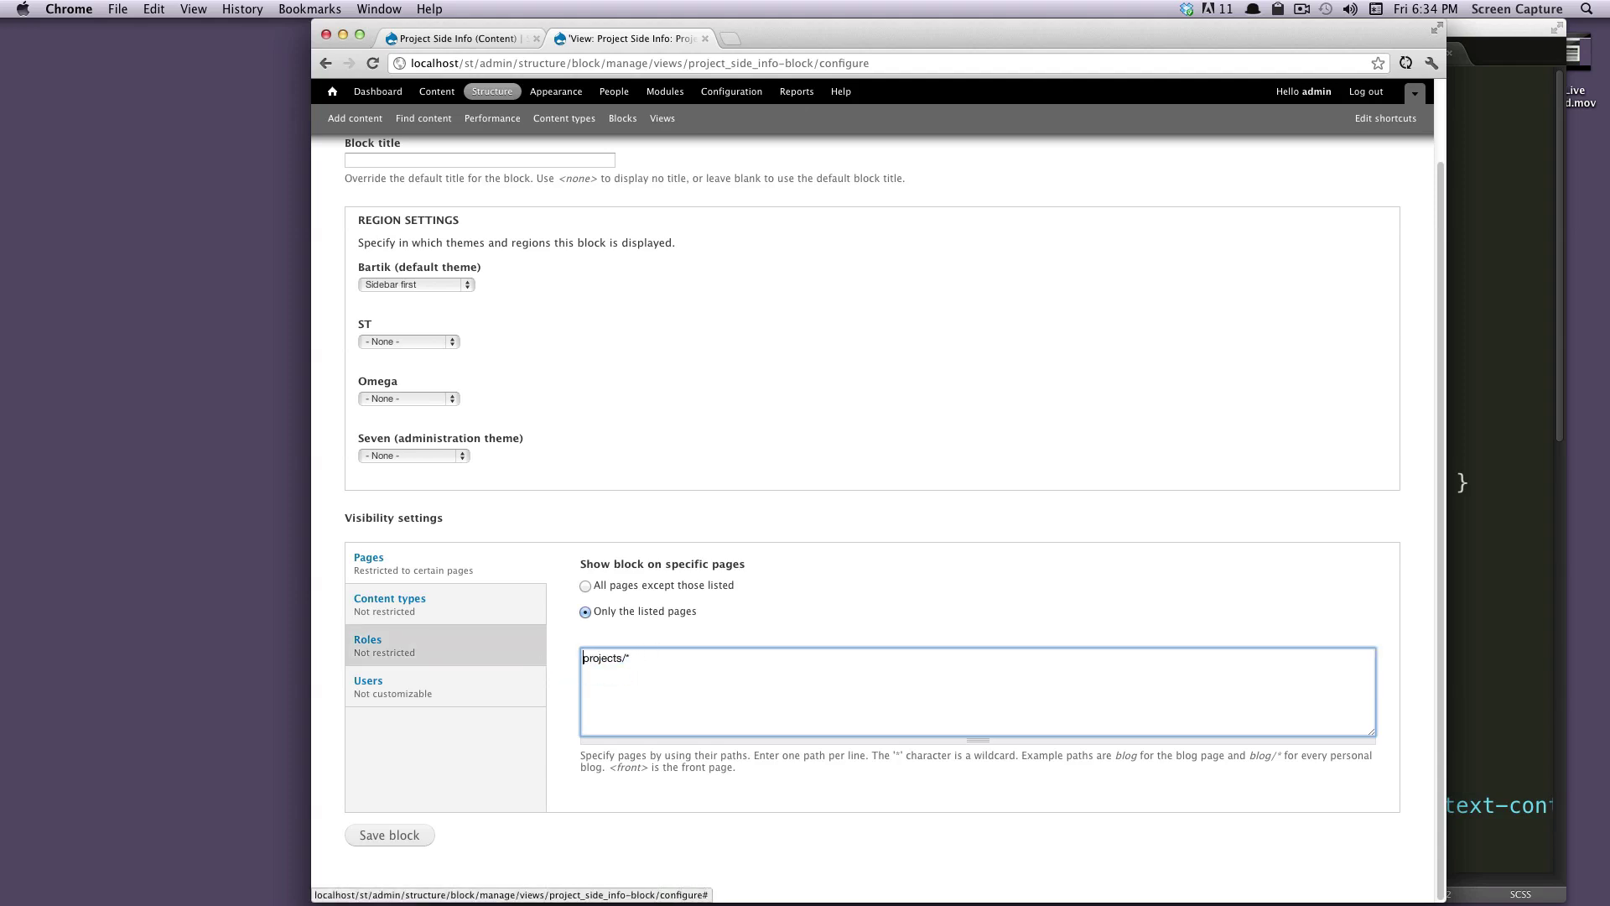
{"action": "left_click_drag", "start_coordinate": [636, 658], "coordinate": [598, 658]}
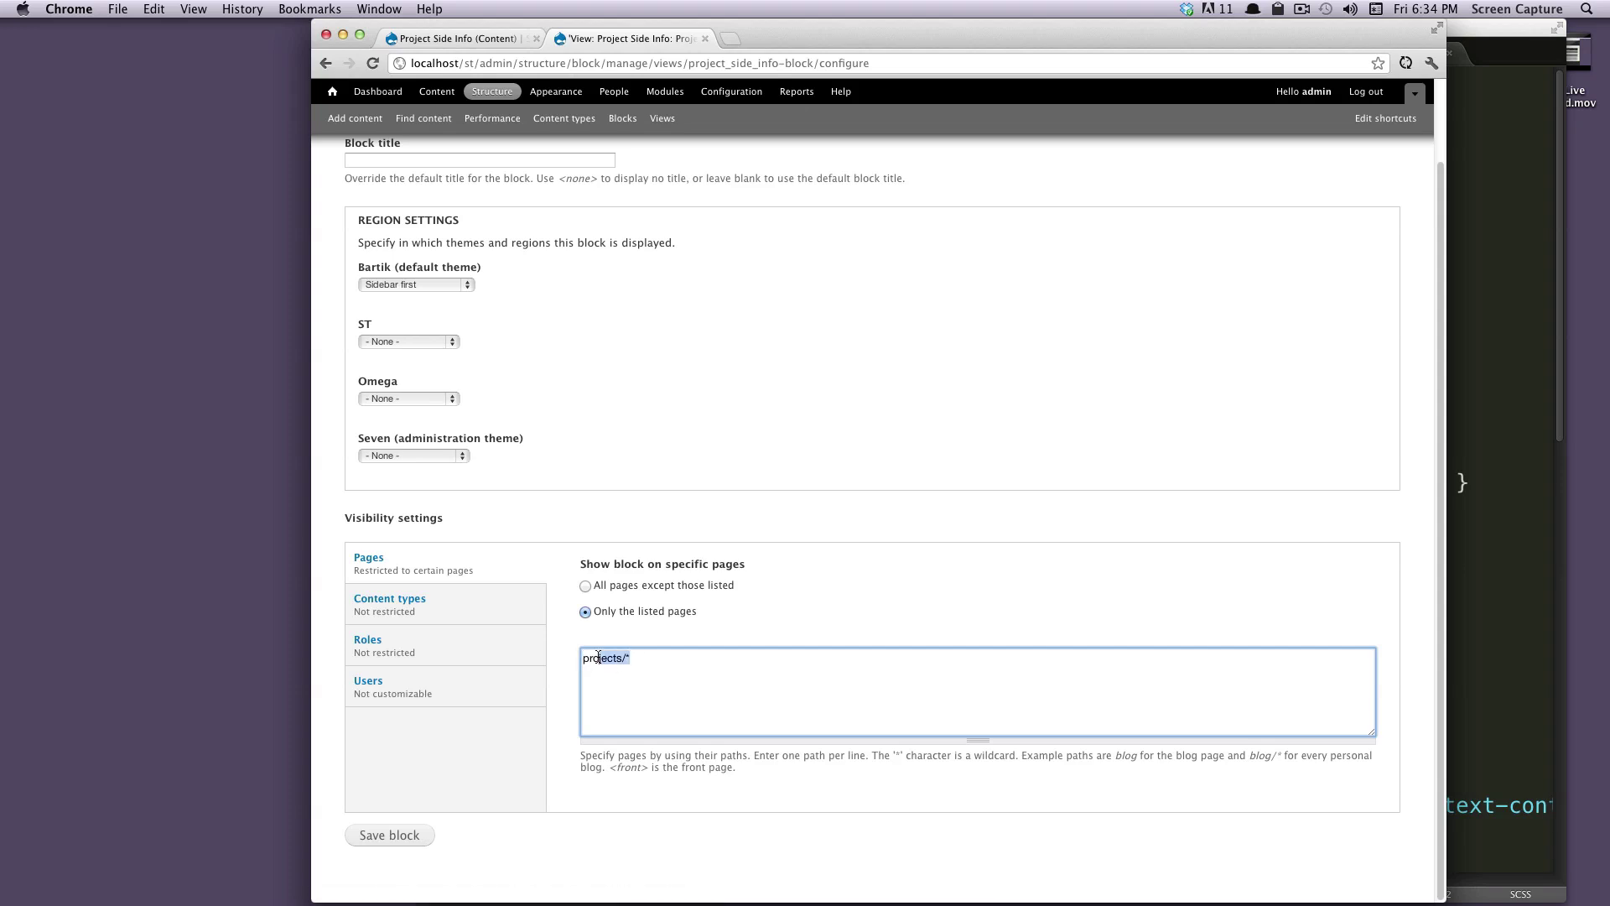
Double-check the projects/* path against the view and save the block
{"action": "left_click", "coordinate": [453, 39]}
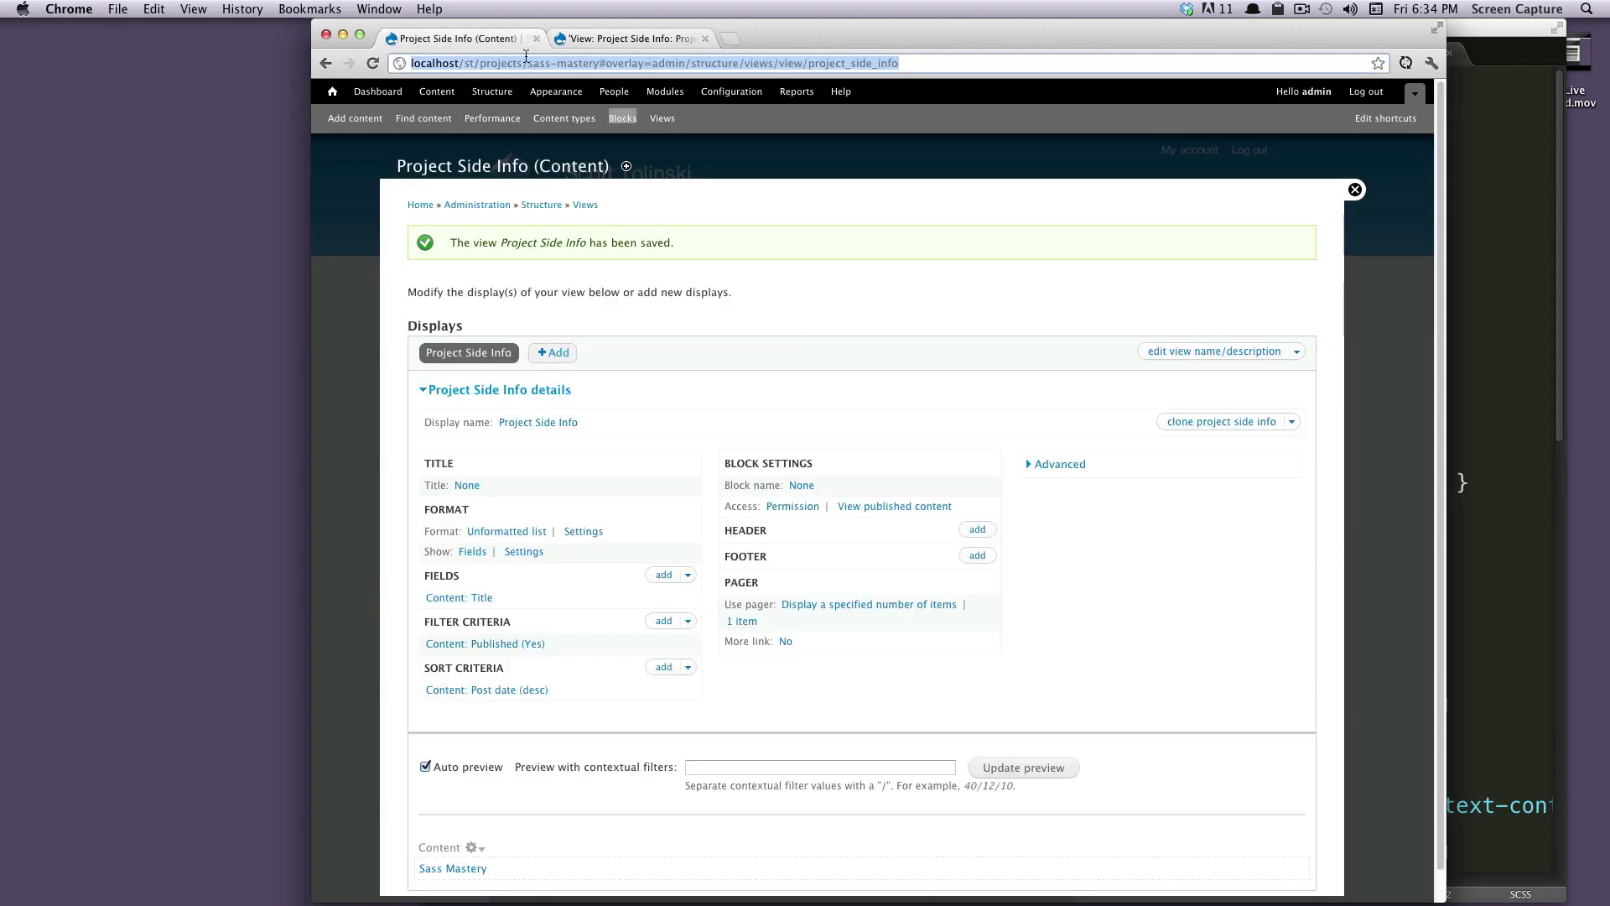
{"action": "left_click", "coordinate": [578, 40]}
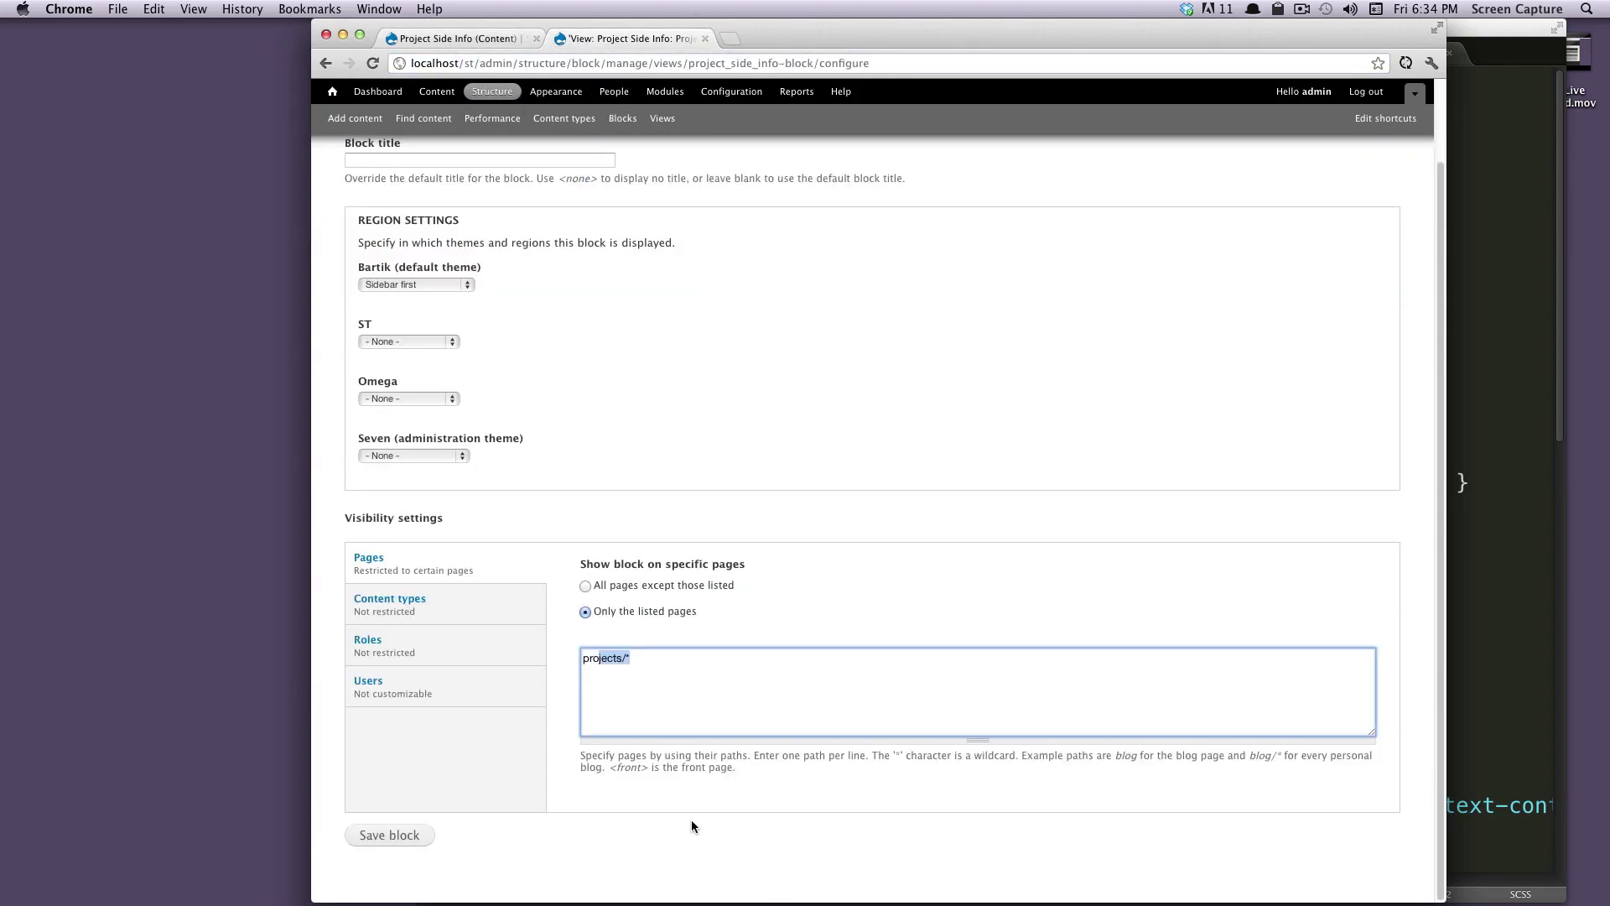
{"action": "left_click_drag", "start_coordinate": [650, 669], "coordinate": [581, 657]}
{"action": "left_click", "coordinate": [623, 657]}
{"action": "left_click", "coordinate": [391, 835]}
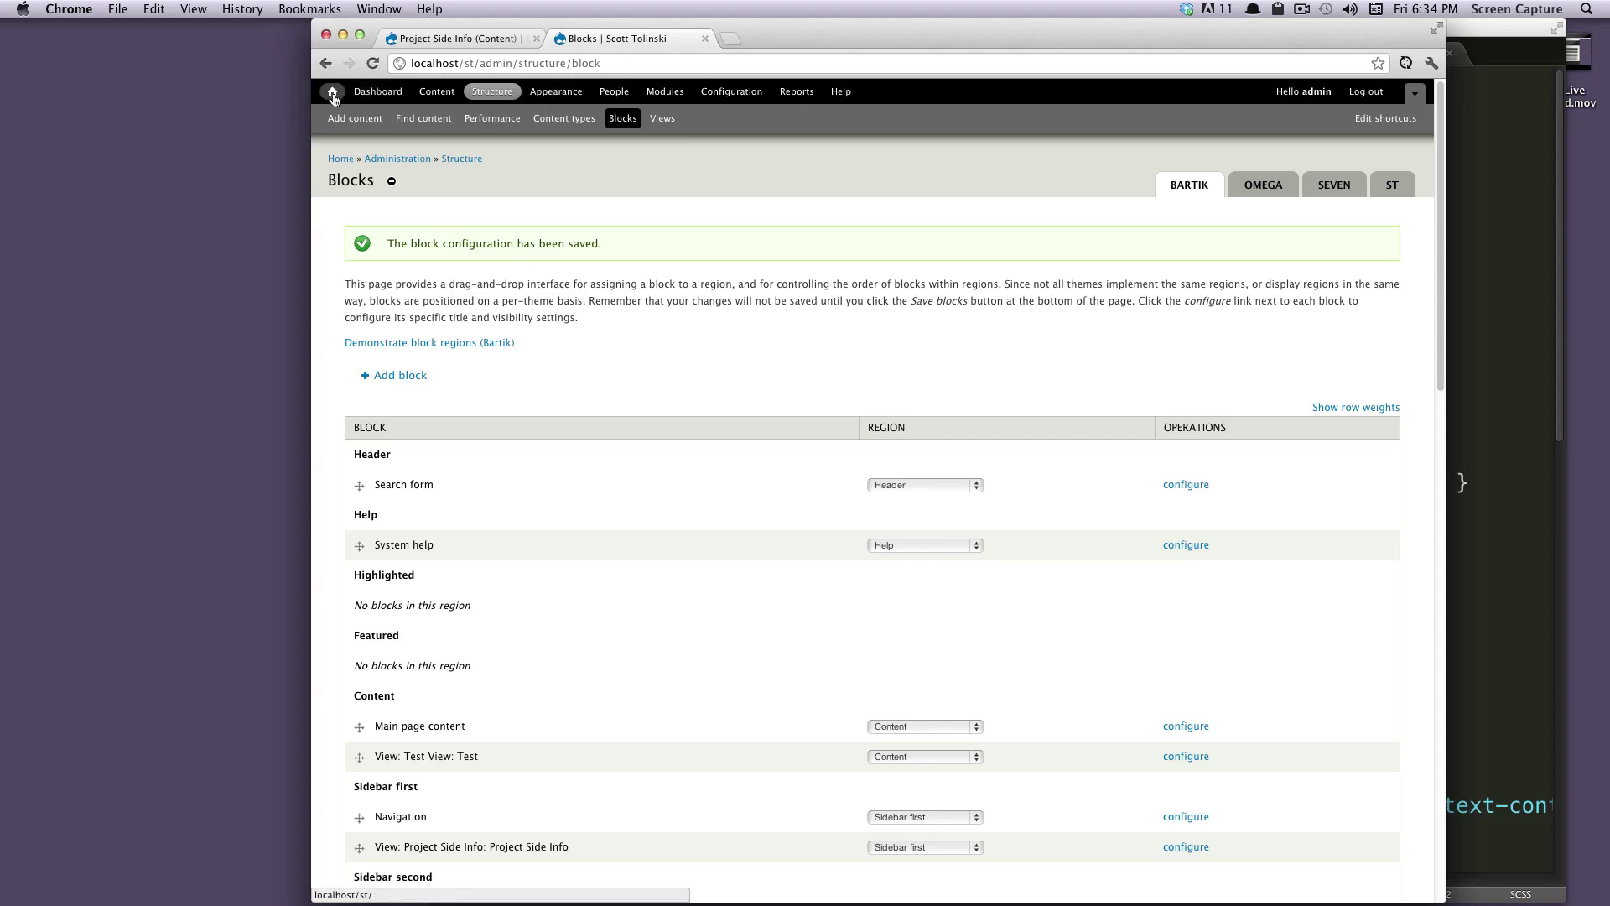
Open the Sass Mastery and Perpetua Boutique Organique pages to check the sidebar block
{"action": "left_click", "coordinate": [410, 118]}
{"action": "left_click", "coordinate": [445, 476]}
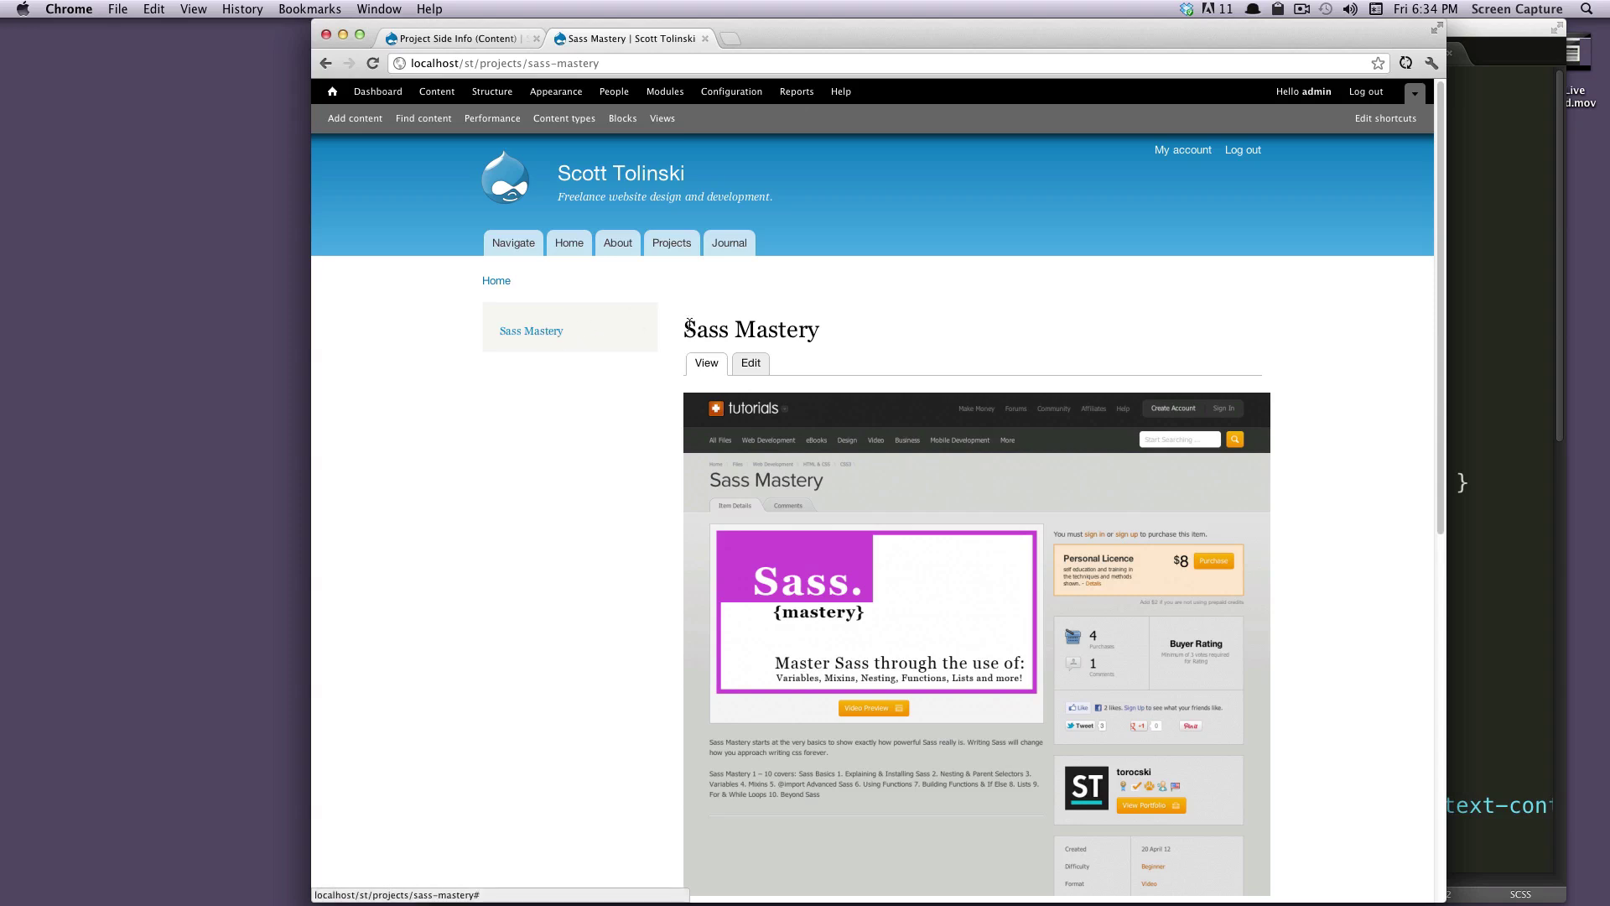
{"action": "left_click", "coordinate": [426, 117]}
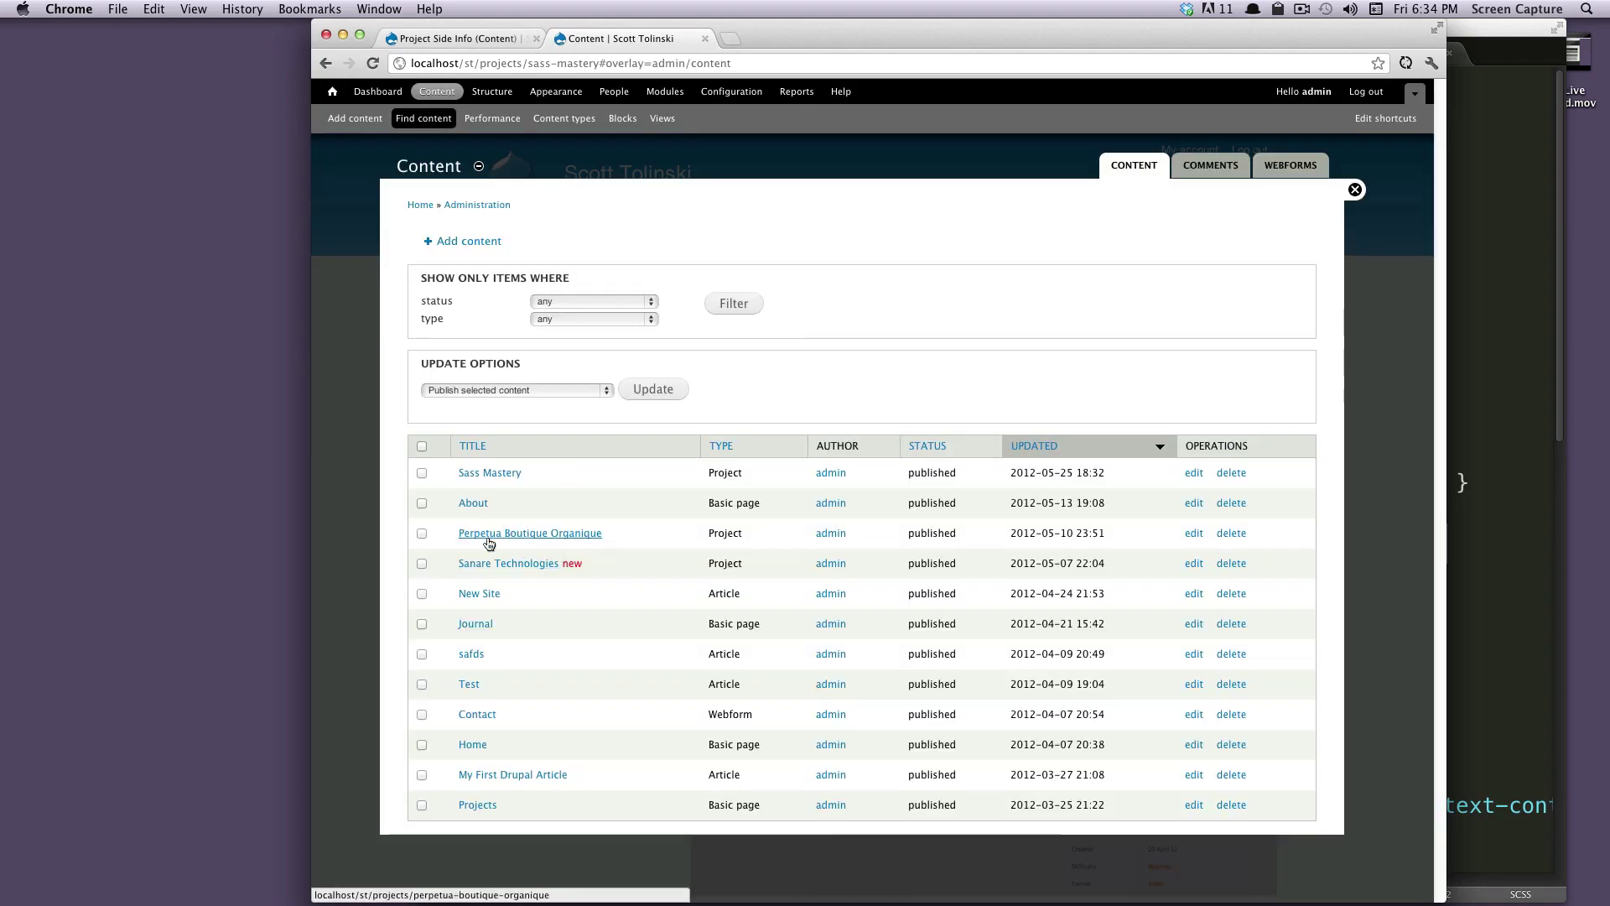
{"action": "left_click", "coordinate": [487, 534]}
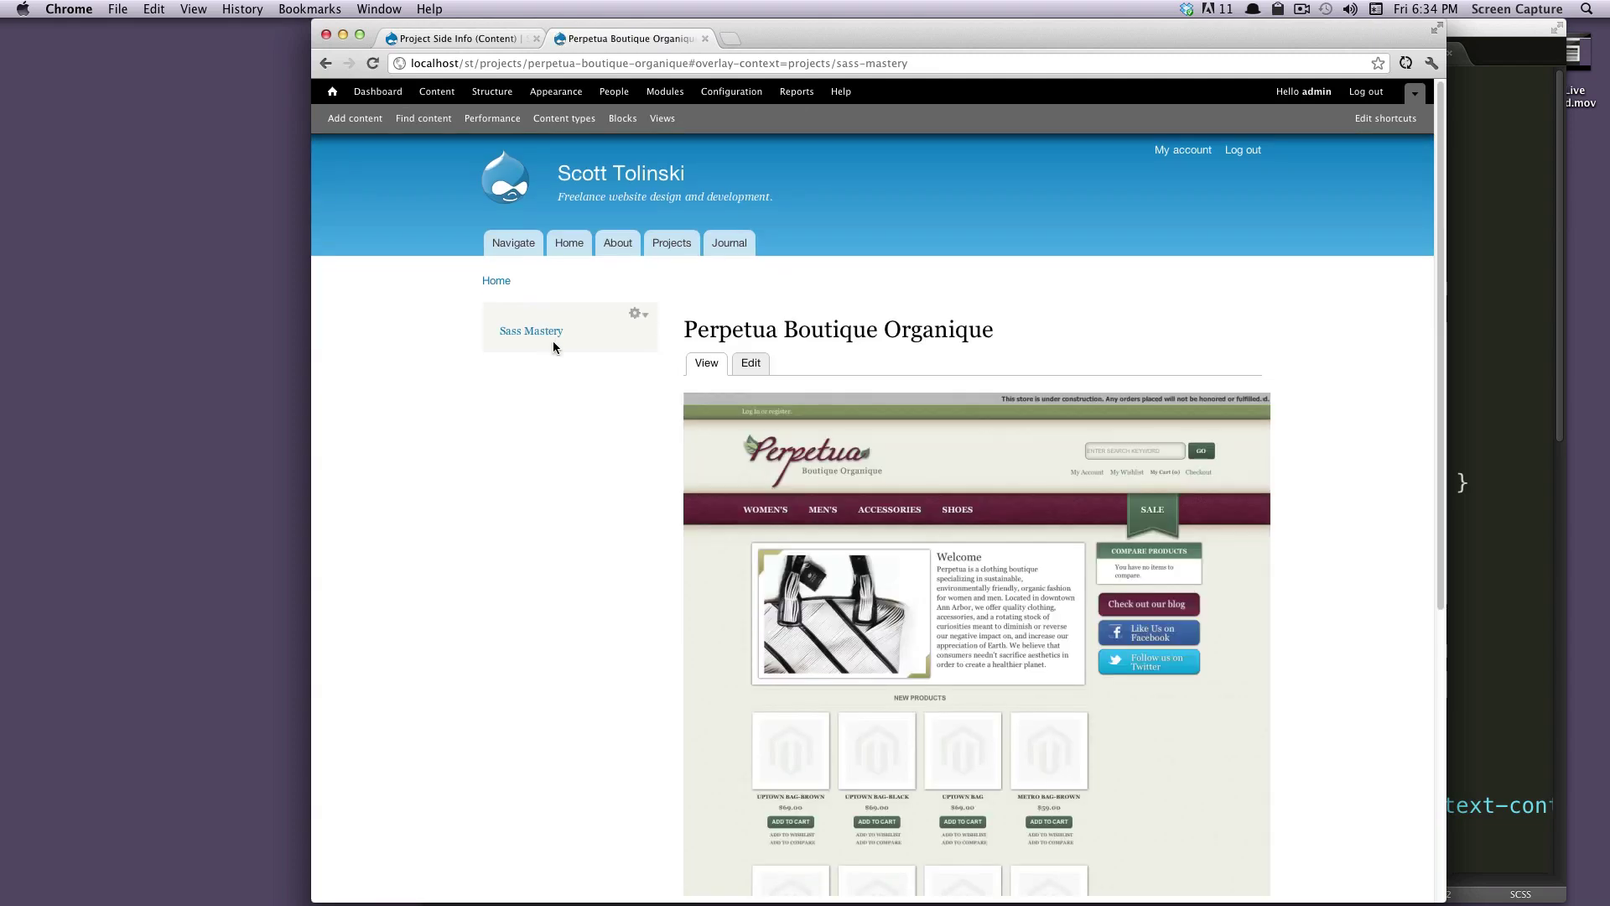
{"action": "left_click", "coordinate": [325, 67]}
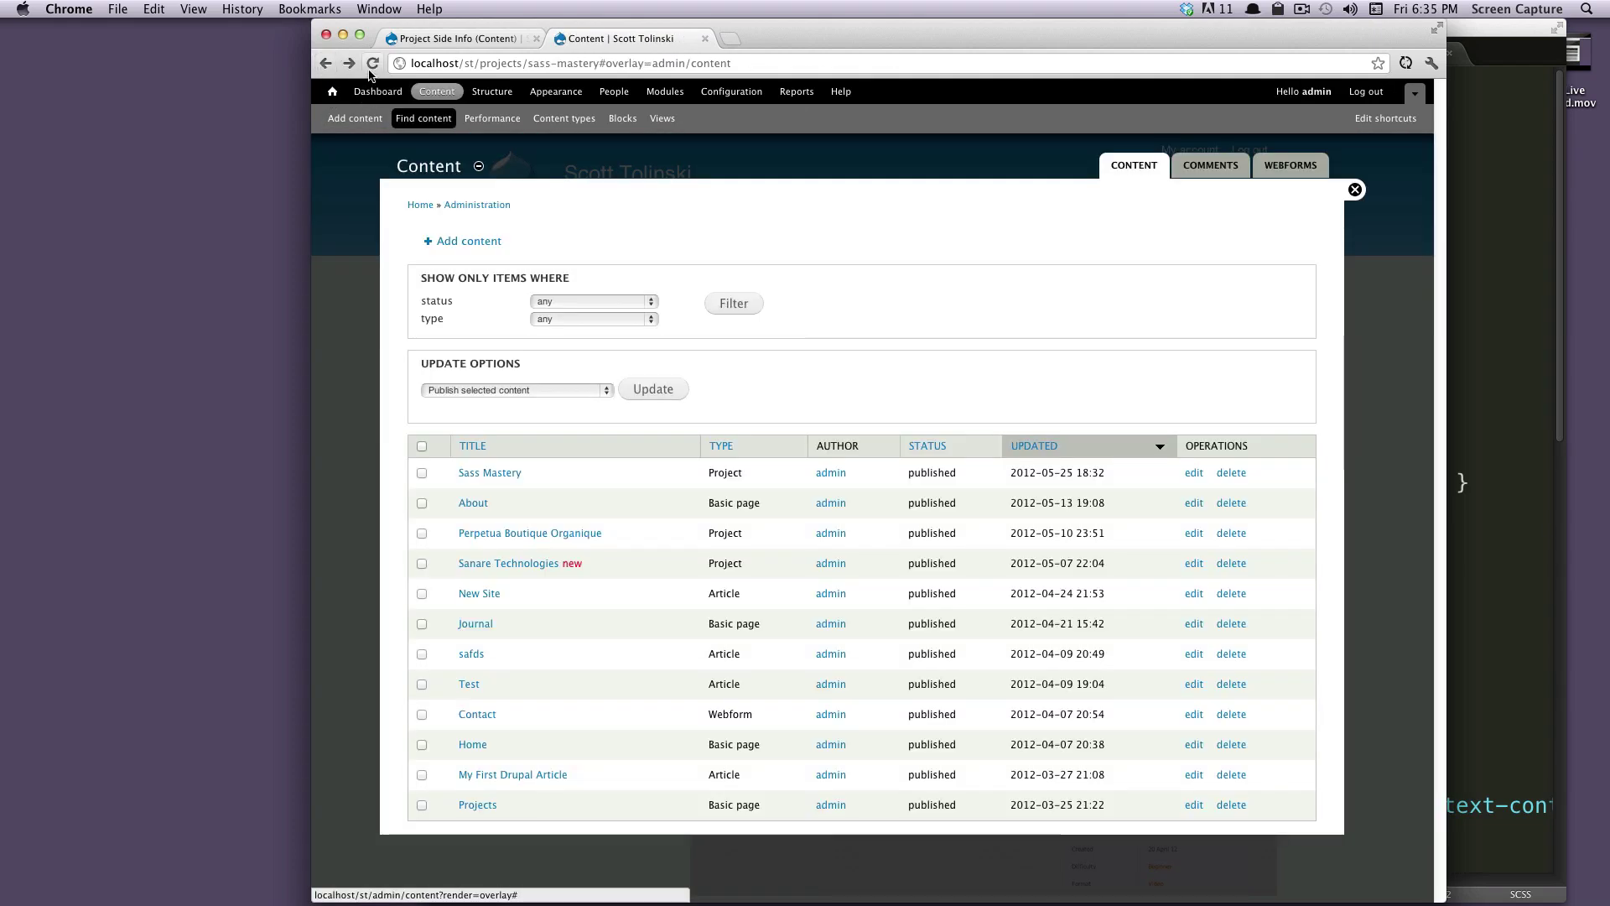
{"action": "left_click", "coordinate": [502, 474]}
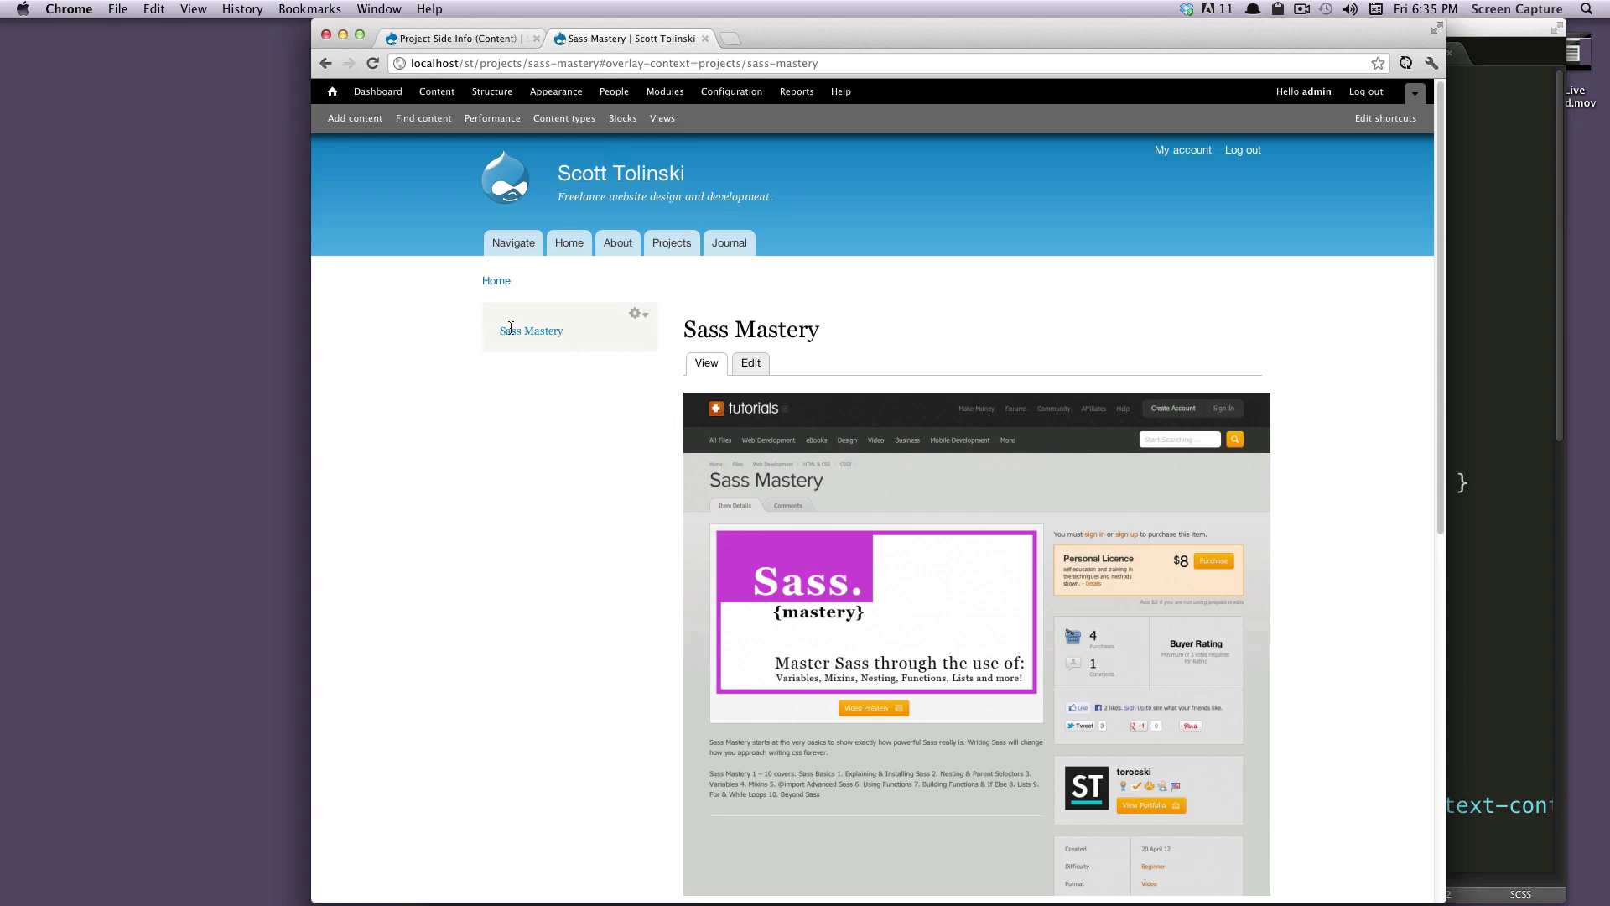
Glance at the Sass Mastery project page, then return to the Project Side Info view
{"action": "left_click", "coordinate": [449, 38]}
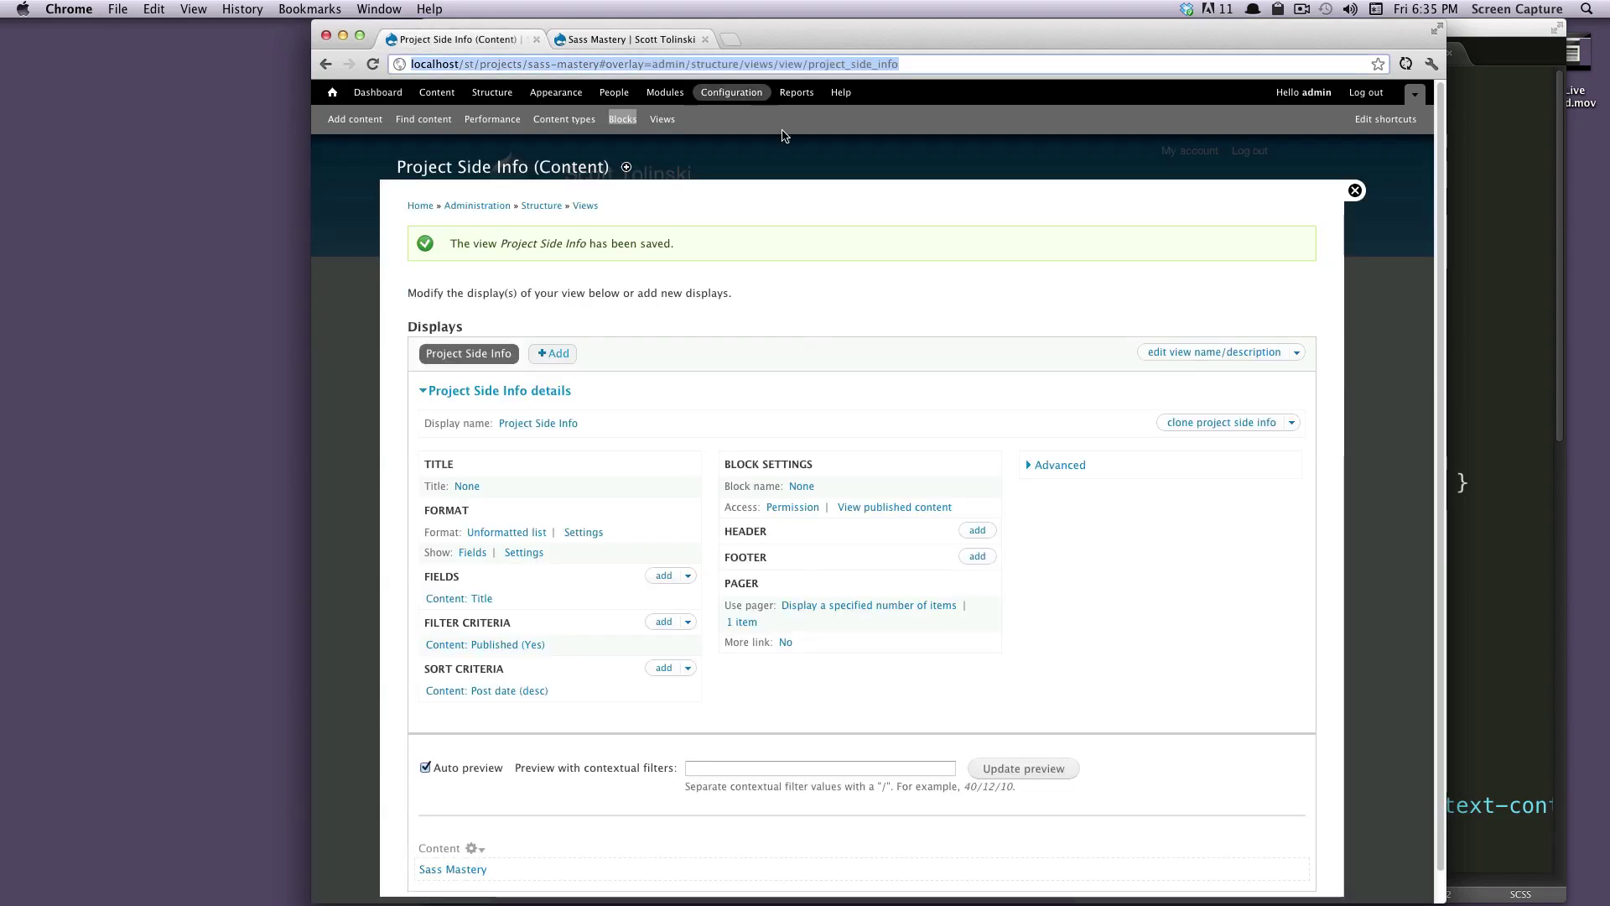
{"action": "scroll", "coordinate": [696, 562], "scroll_direction": "down", "scroll_amount": 1}
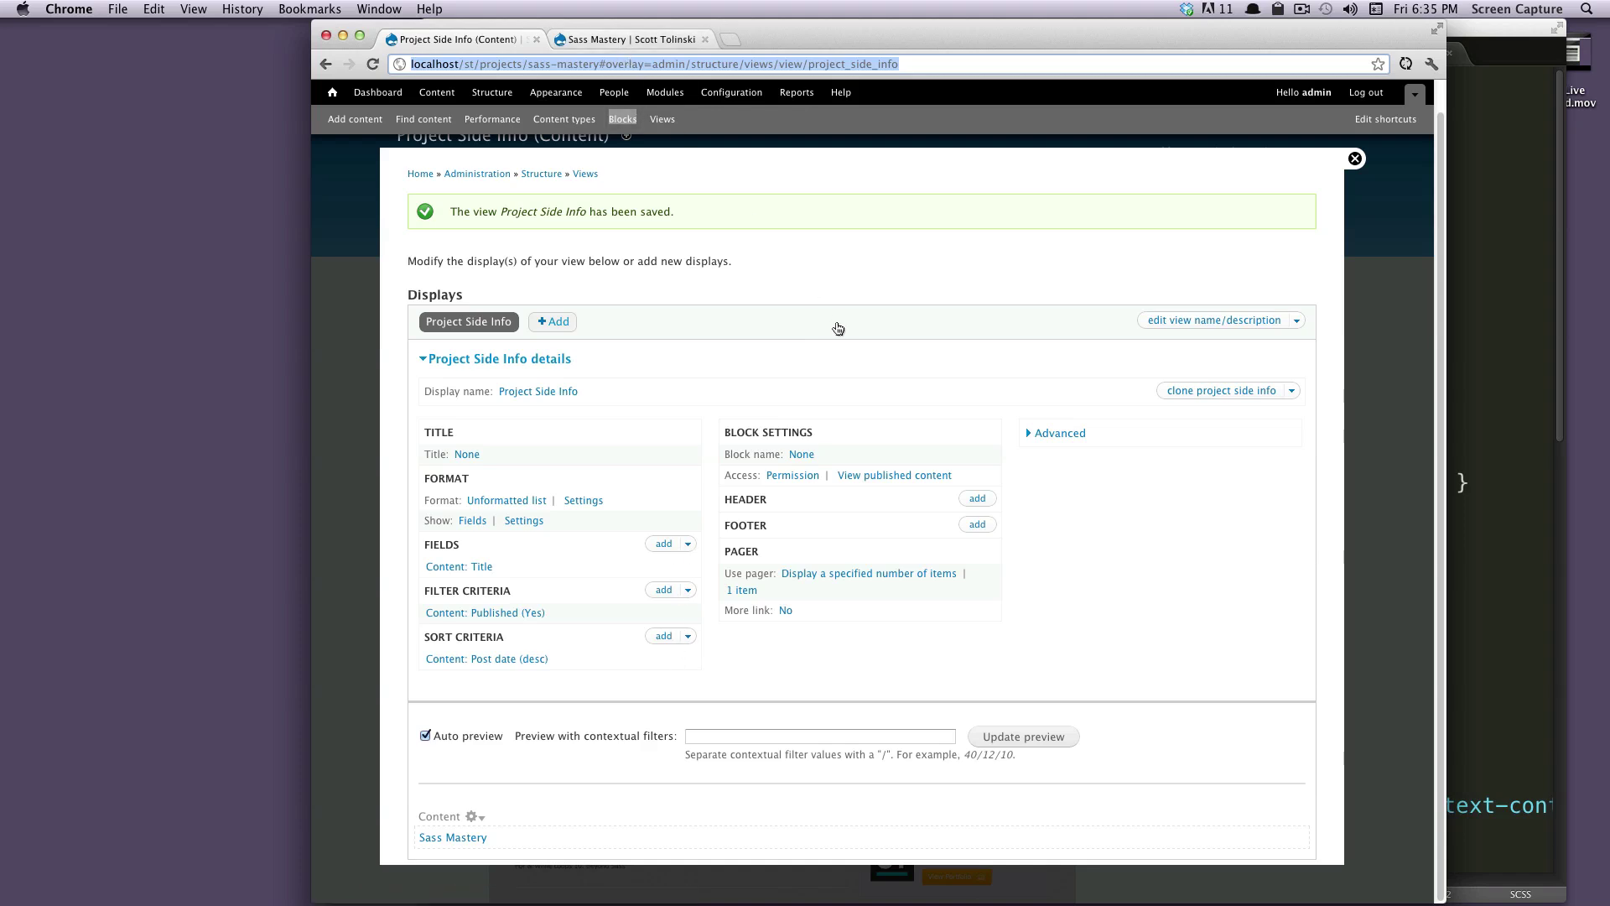
{"action": "left_click", "coordinate": [609, 40]}
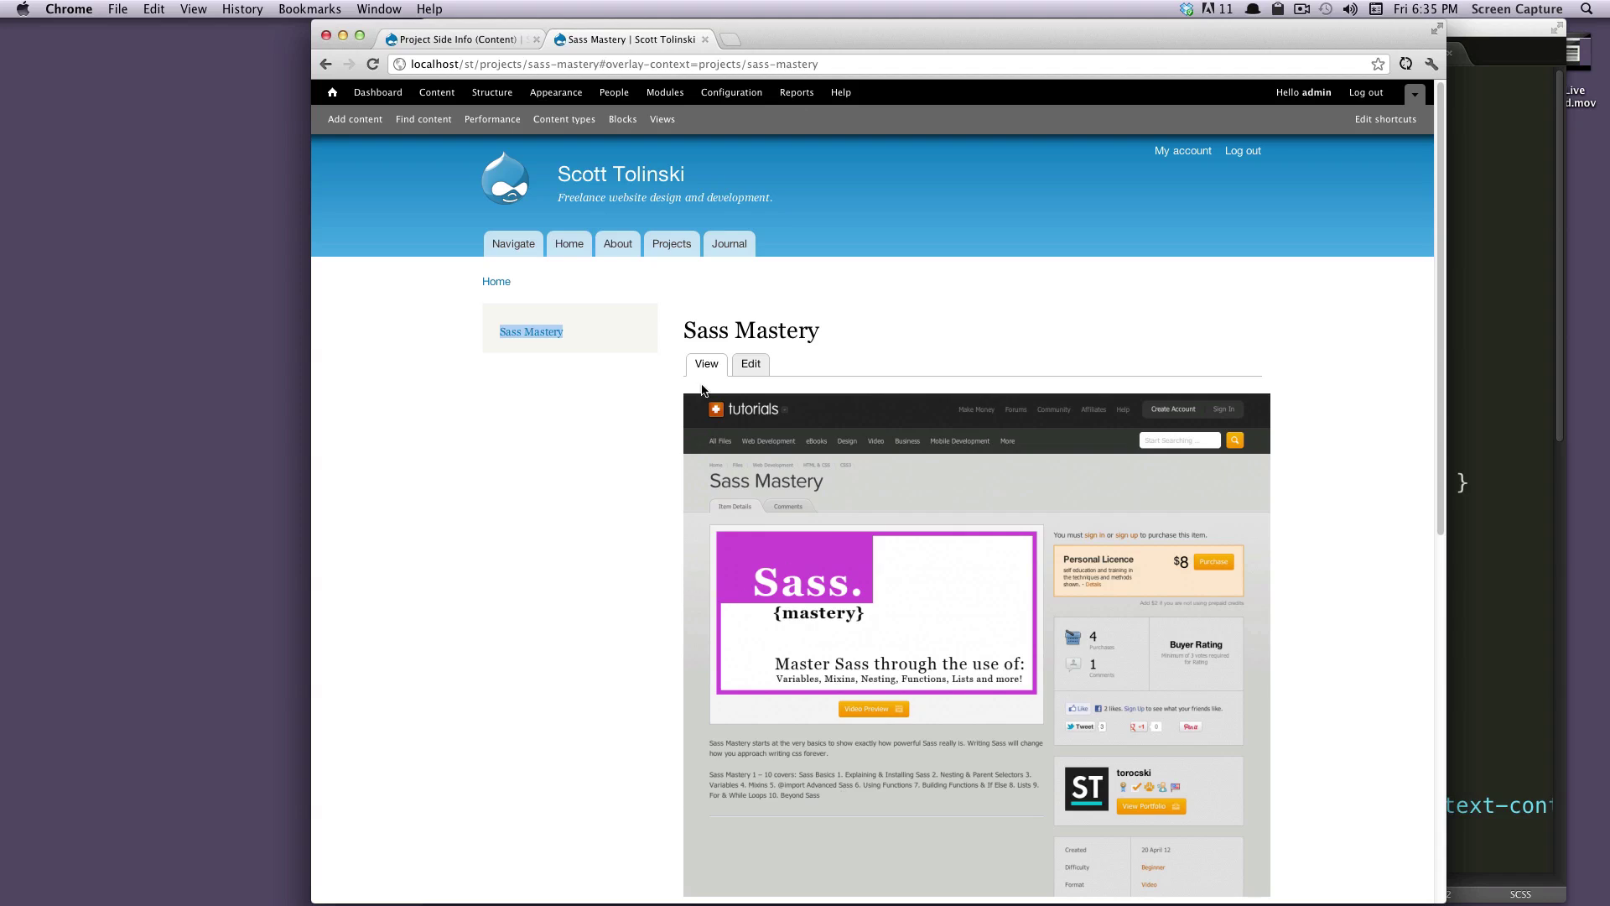
{"action": "left_click", "coordinate": [583, 384]}
{"action": "left_click", "coordinate": [412, 42]}
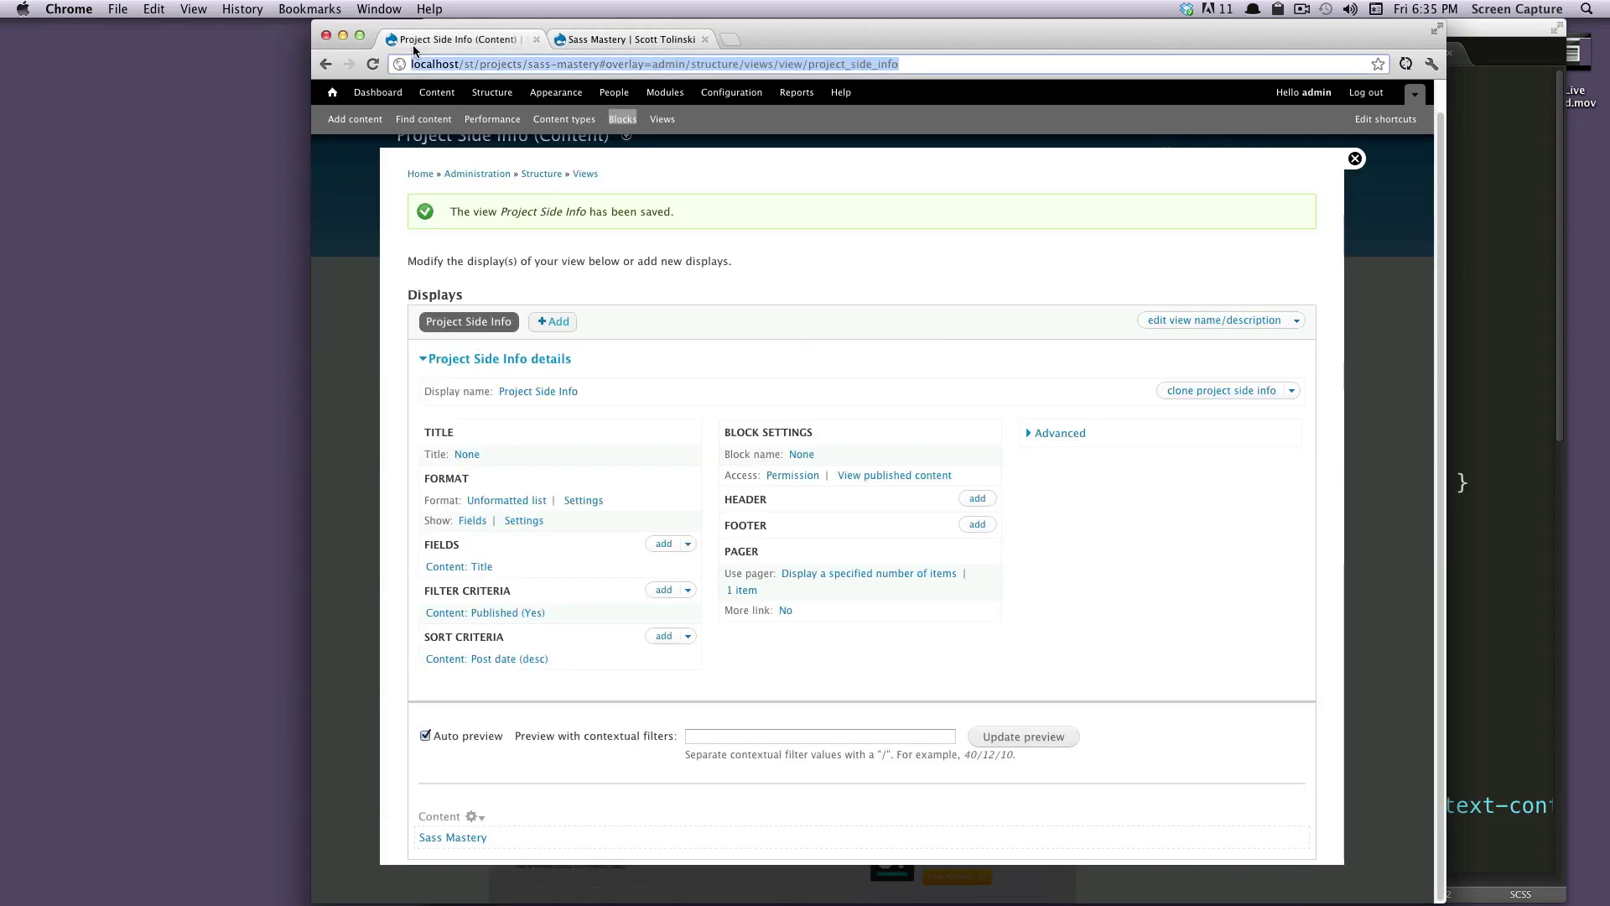
Under Advanced, choose Content: Nid as a new contextual filter for all displays
{"action": "left_click", "coordinate": [1044, 432]}
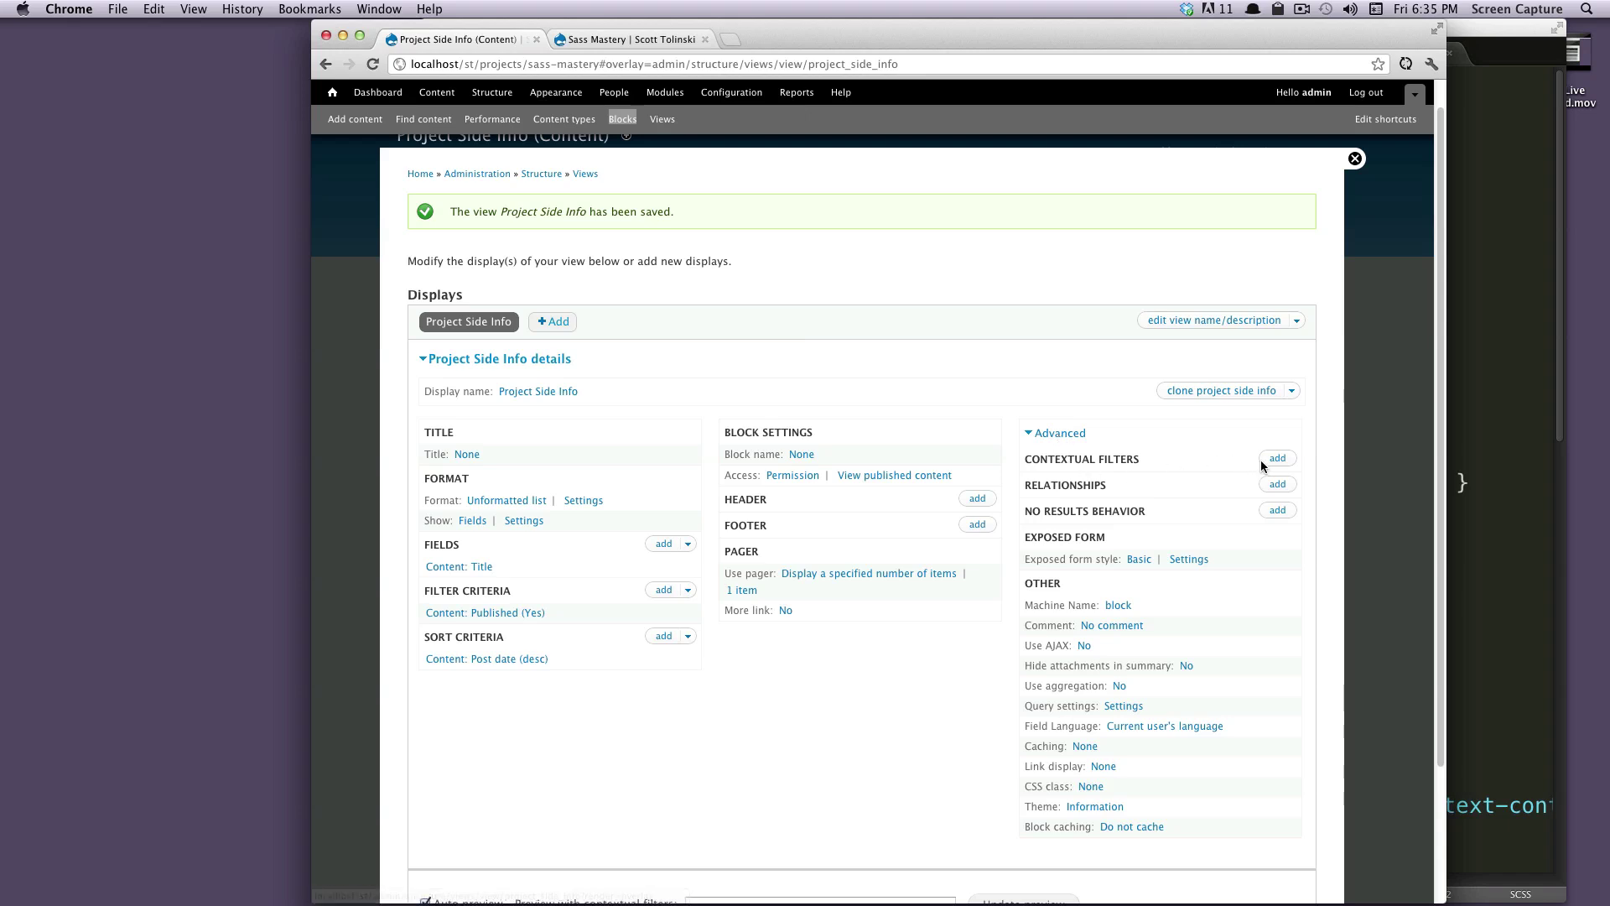
{"action": "left_click", "coordinate": [1277, 459]}
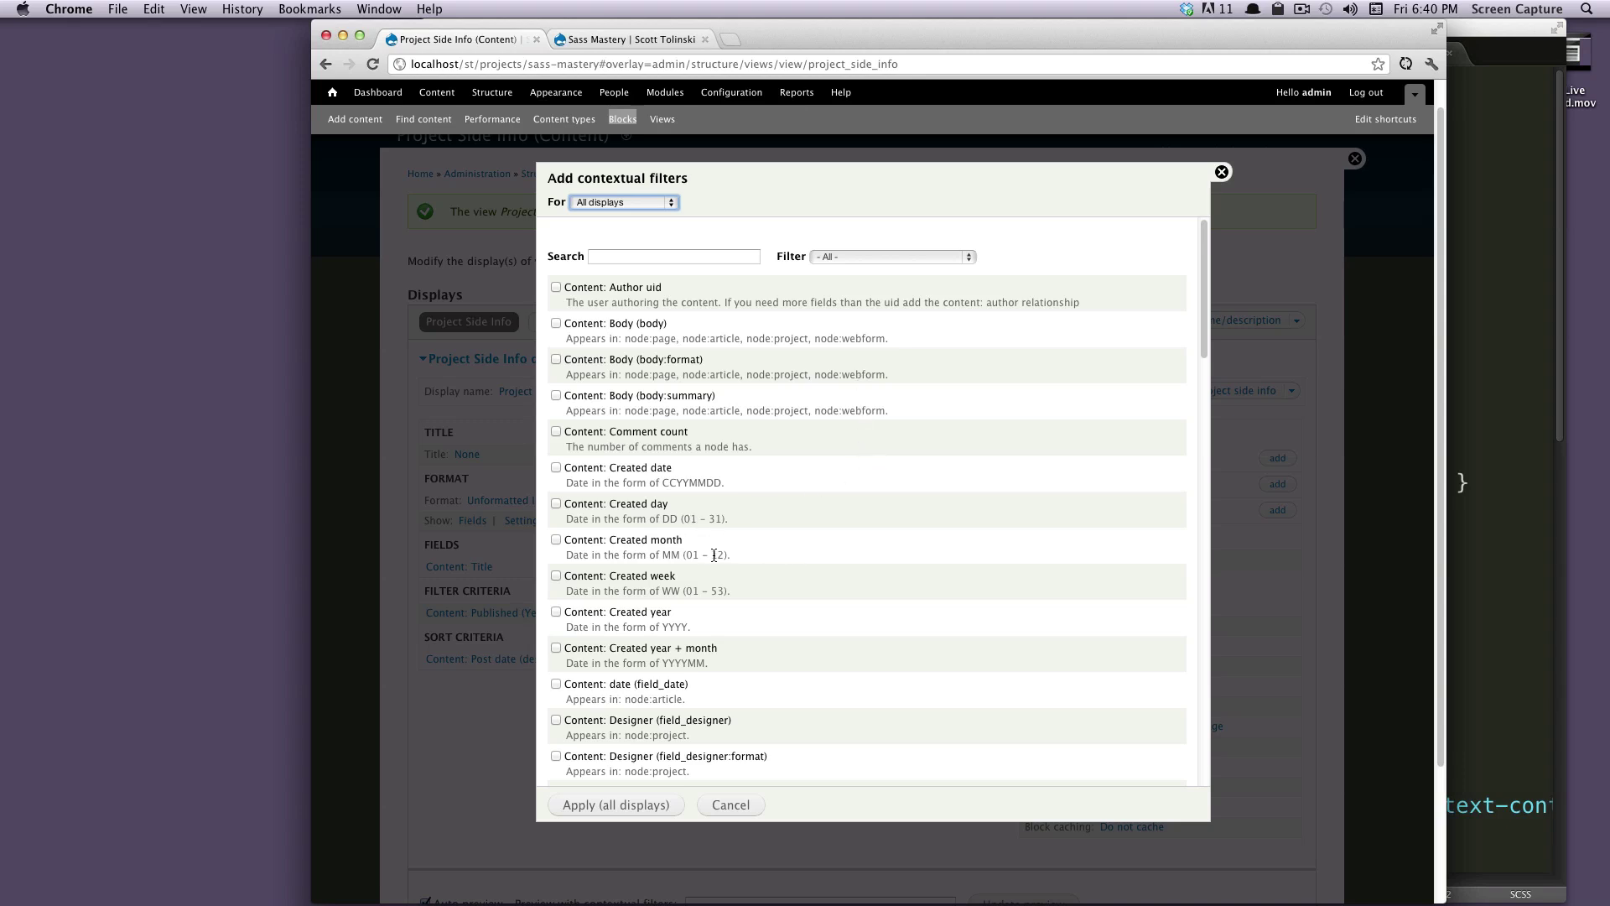
{"action": "scroll", "coordinate": [714, 553], "scroll_direction": "down", "scroll_amount": 5}
{"action": "scroll", "coordinate": [713, 556], "scroll_direction": "up", "scroll_amount": 5}
{"action": "scroll", "coordinate": [624, 452], "scroll_direction": "down", "scroll_amount": 1}
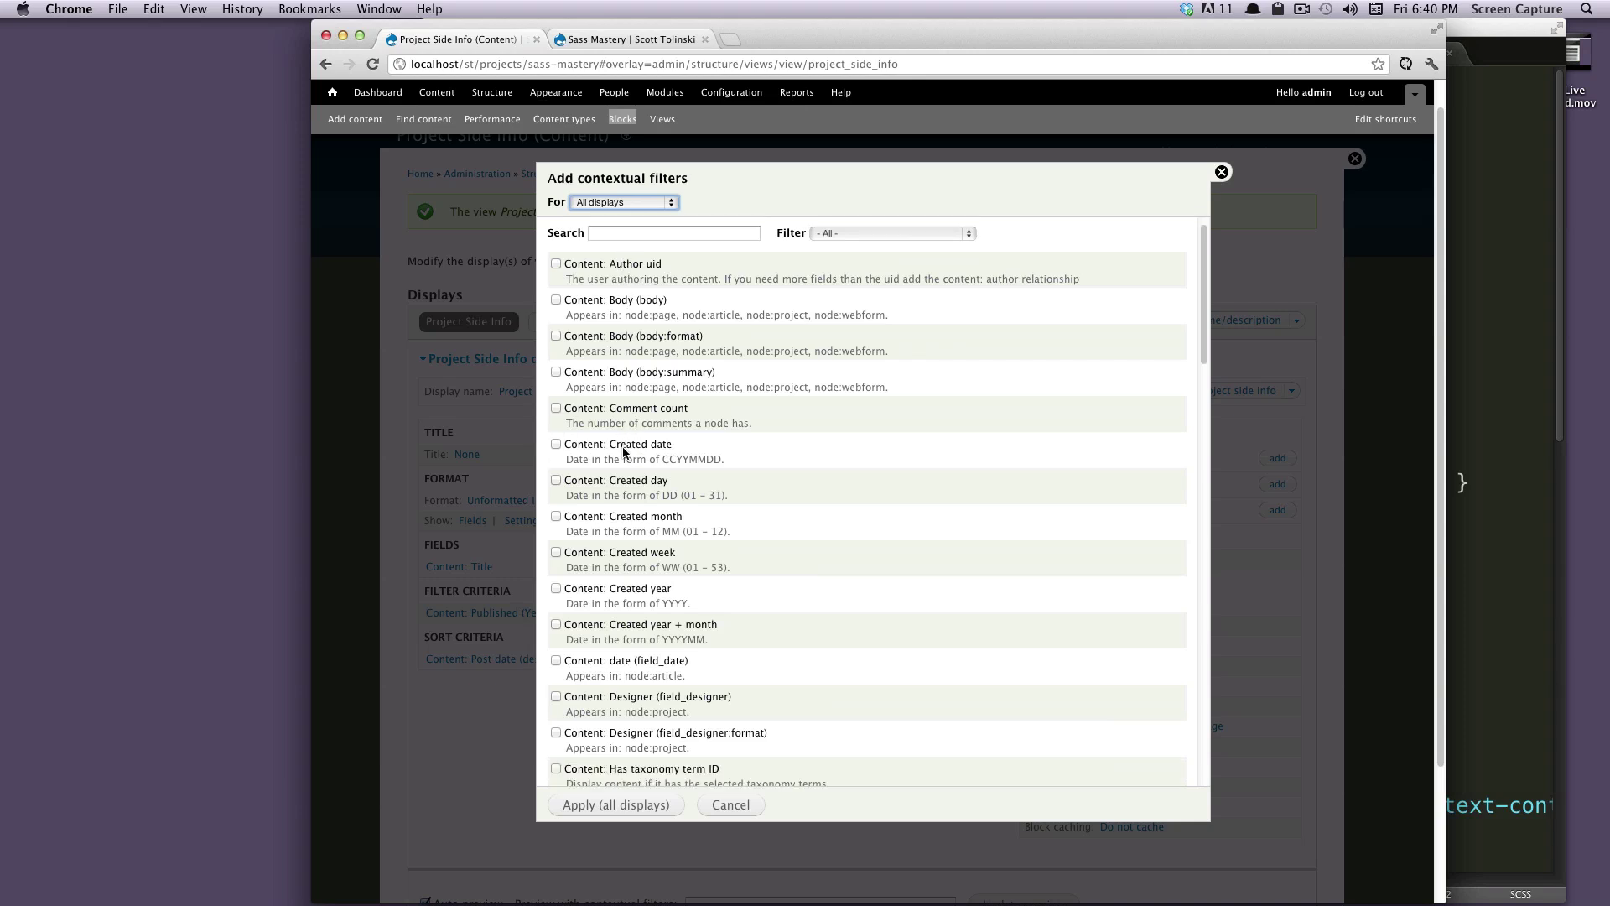
{"action": "scroll", "coordinate": [623, 453], "scroll_direction": "down", "scroll_amount": 15}
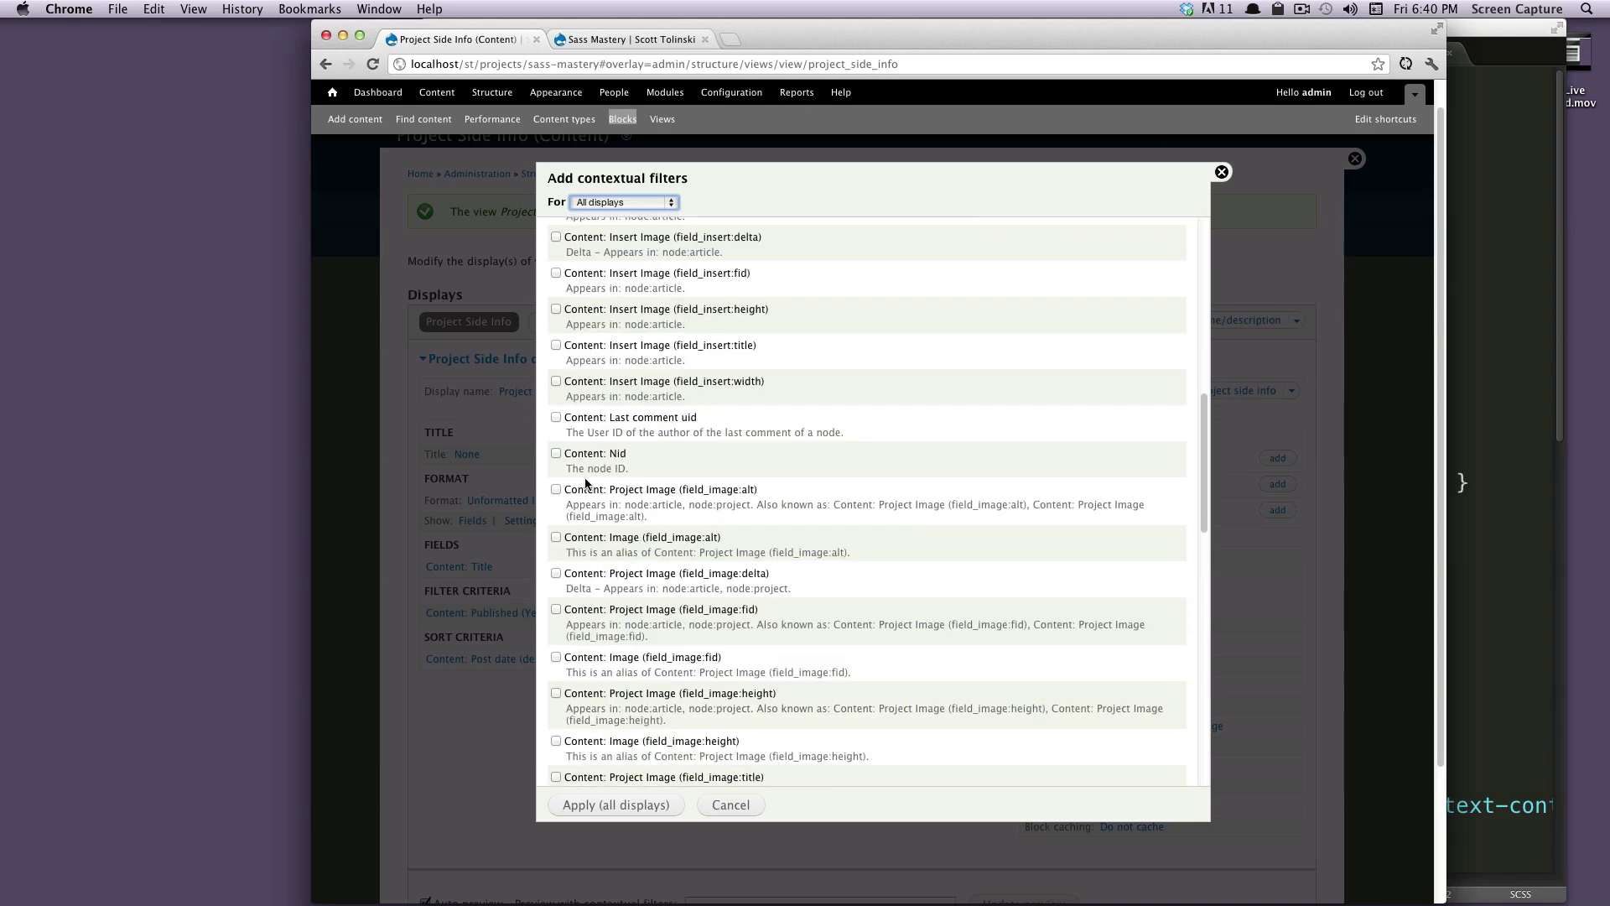
{"action": "left_click", "coordinate": [556, 452]}
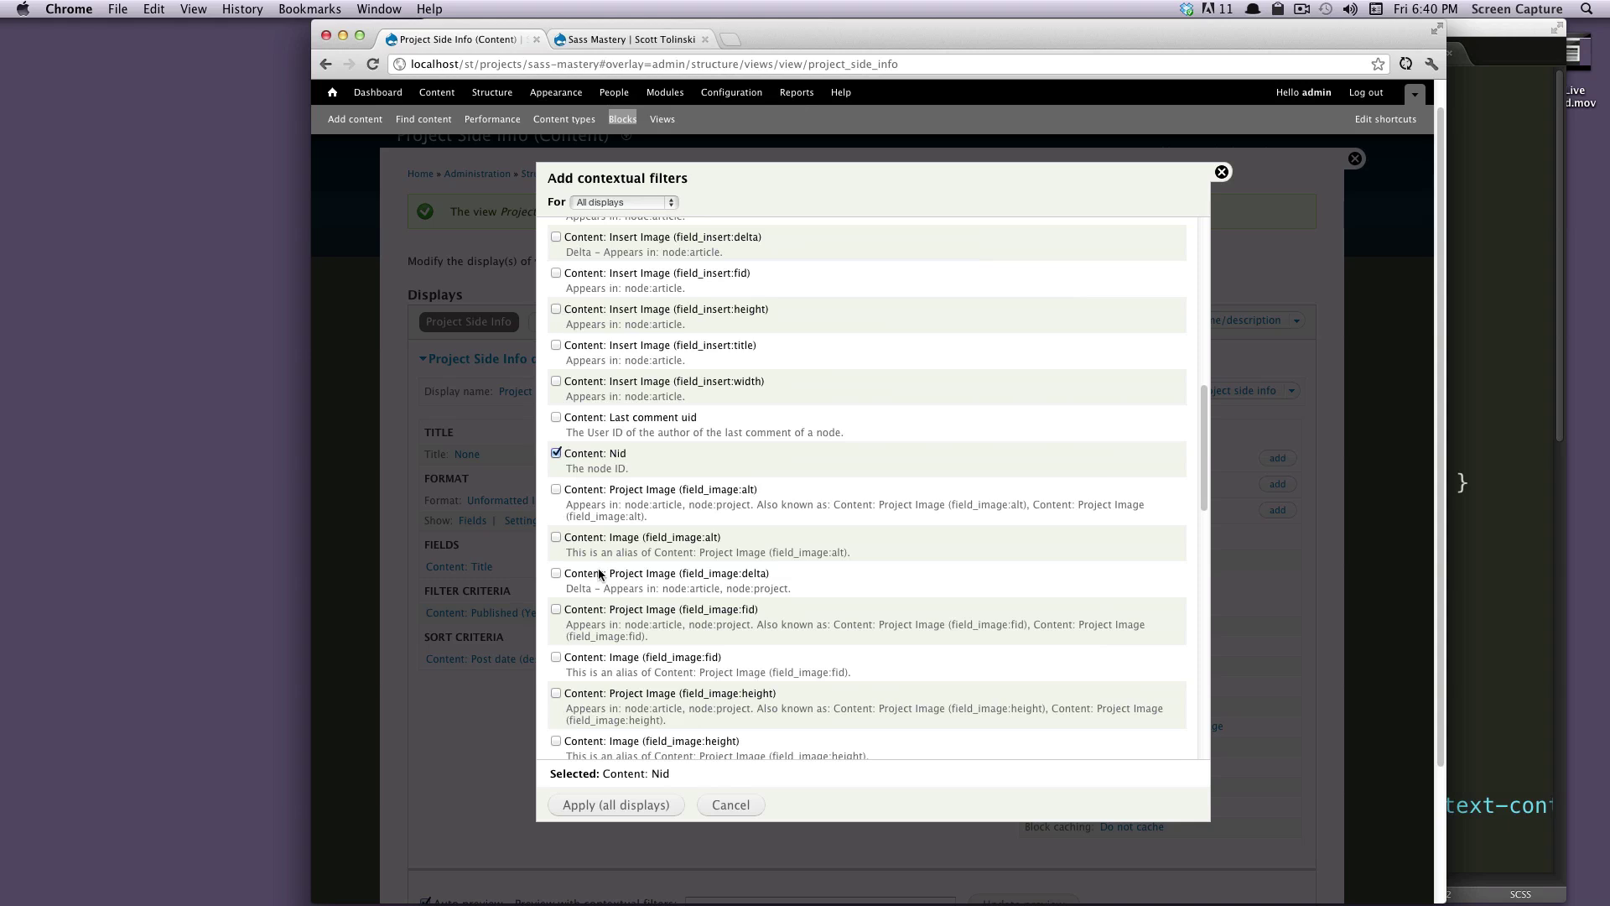
Make the Nid filter default to Content ID from URL and apply it to all displays
{"action": "left_click", "coordinate": [631, 805]}
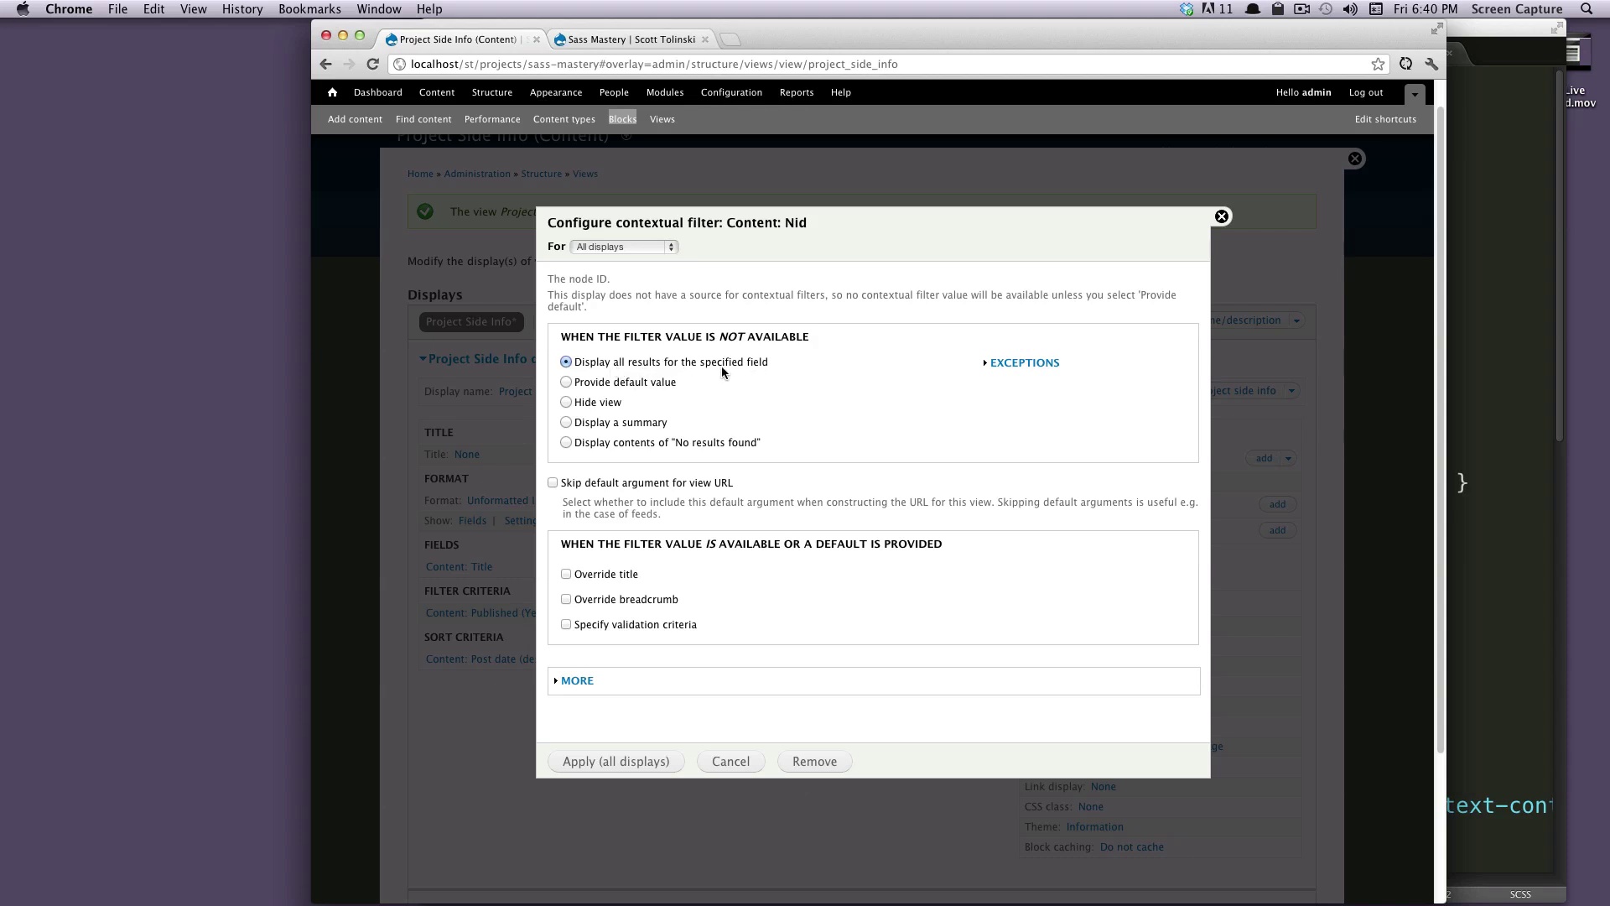
{"action": "left_click", "coordinate": [566, 383]}
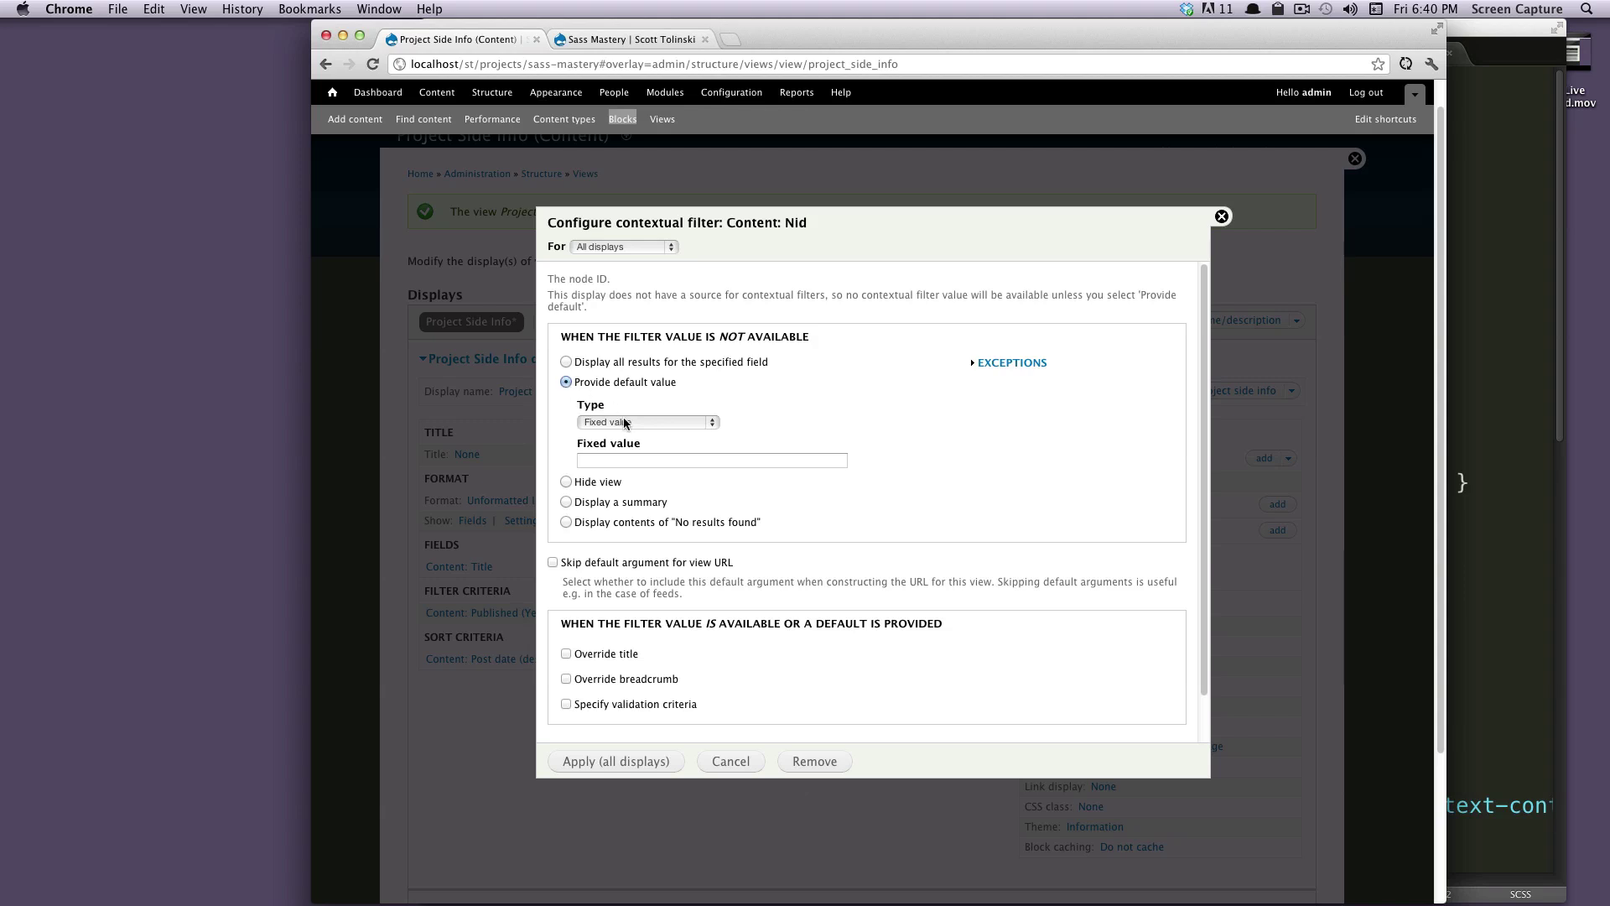
{"action": "left_click", "coordinate": [625, 422]}
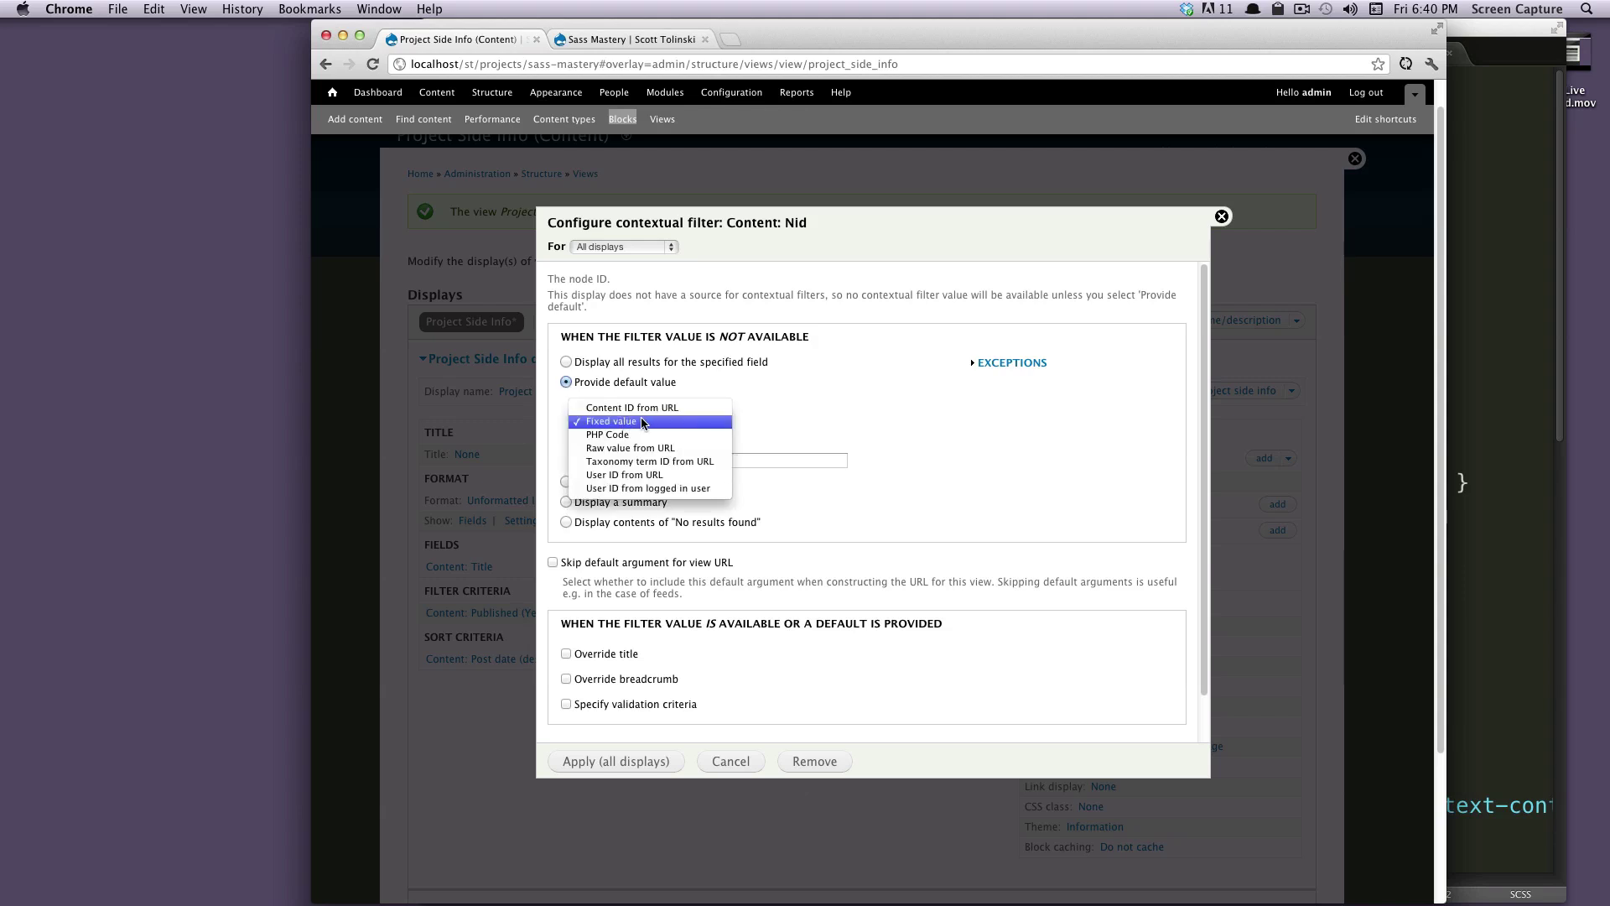
{"action": "left_click", "coordinate": [665, 493]}
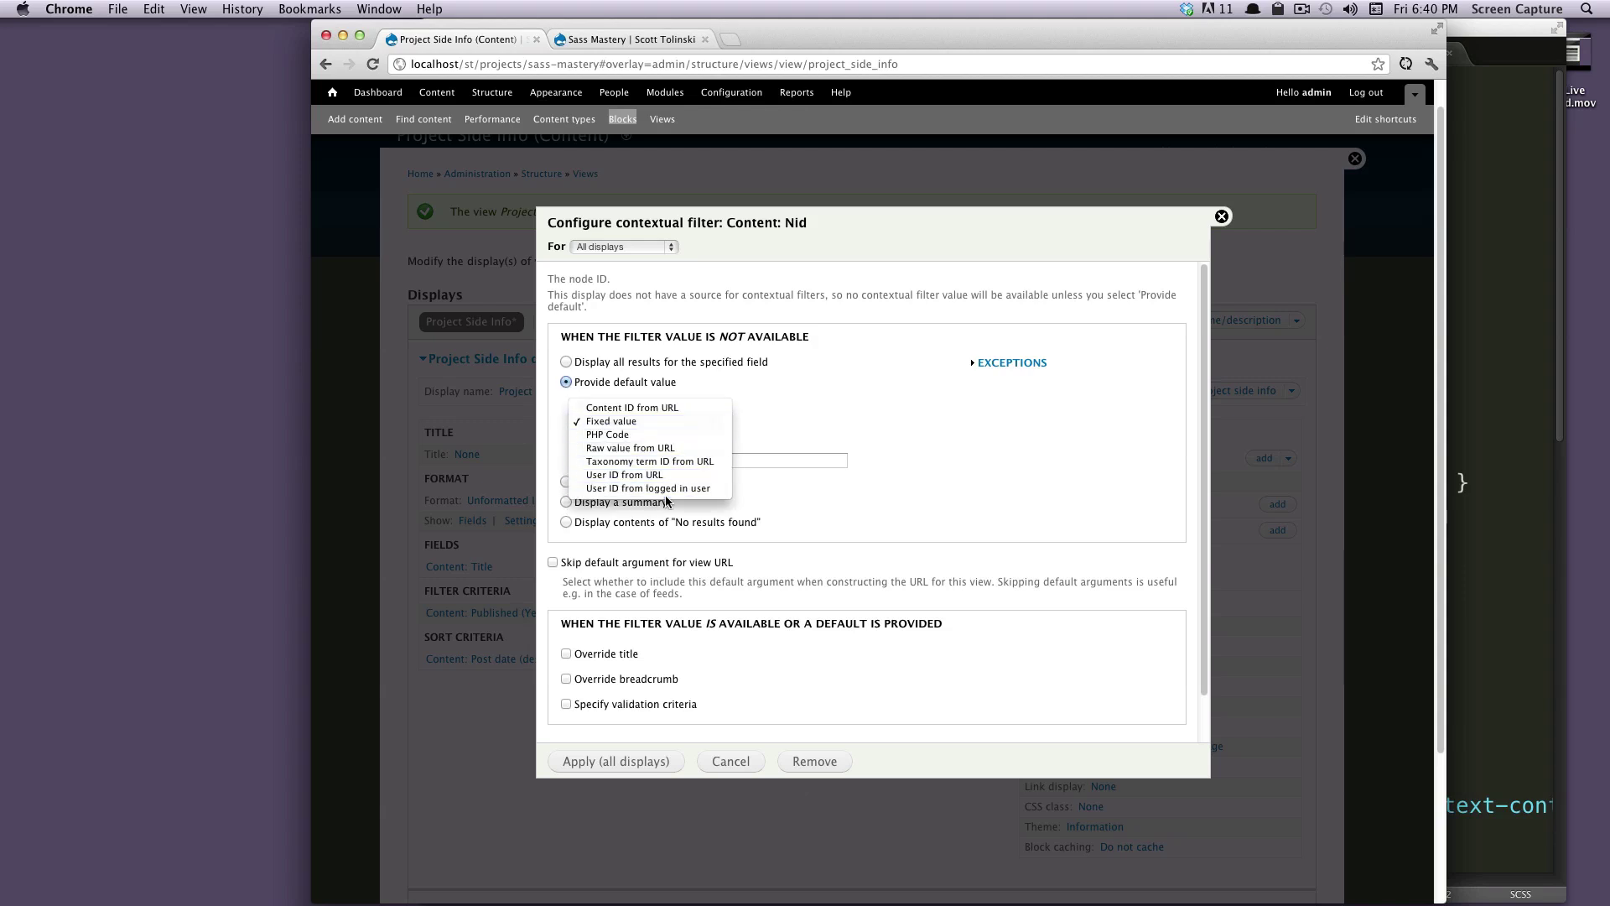
{"action": "left_click", "coordinate": [659, 408]}
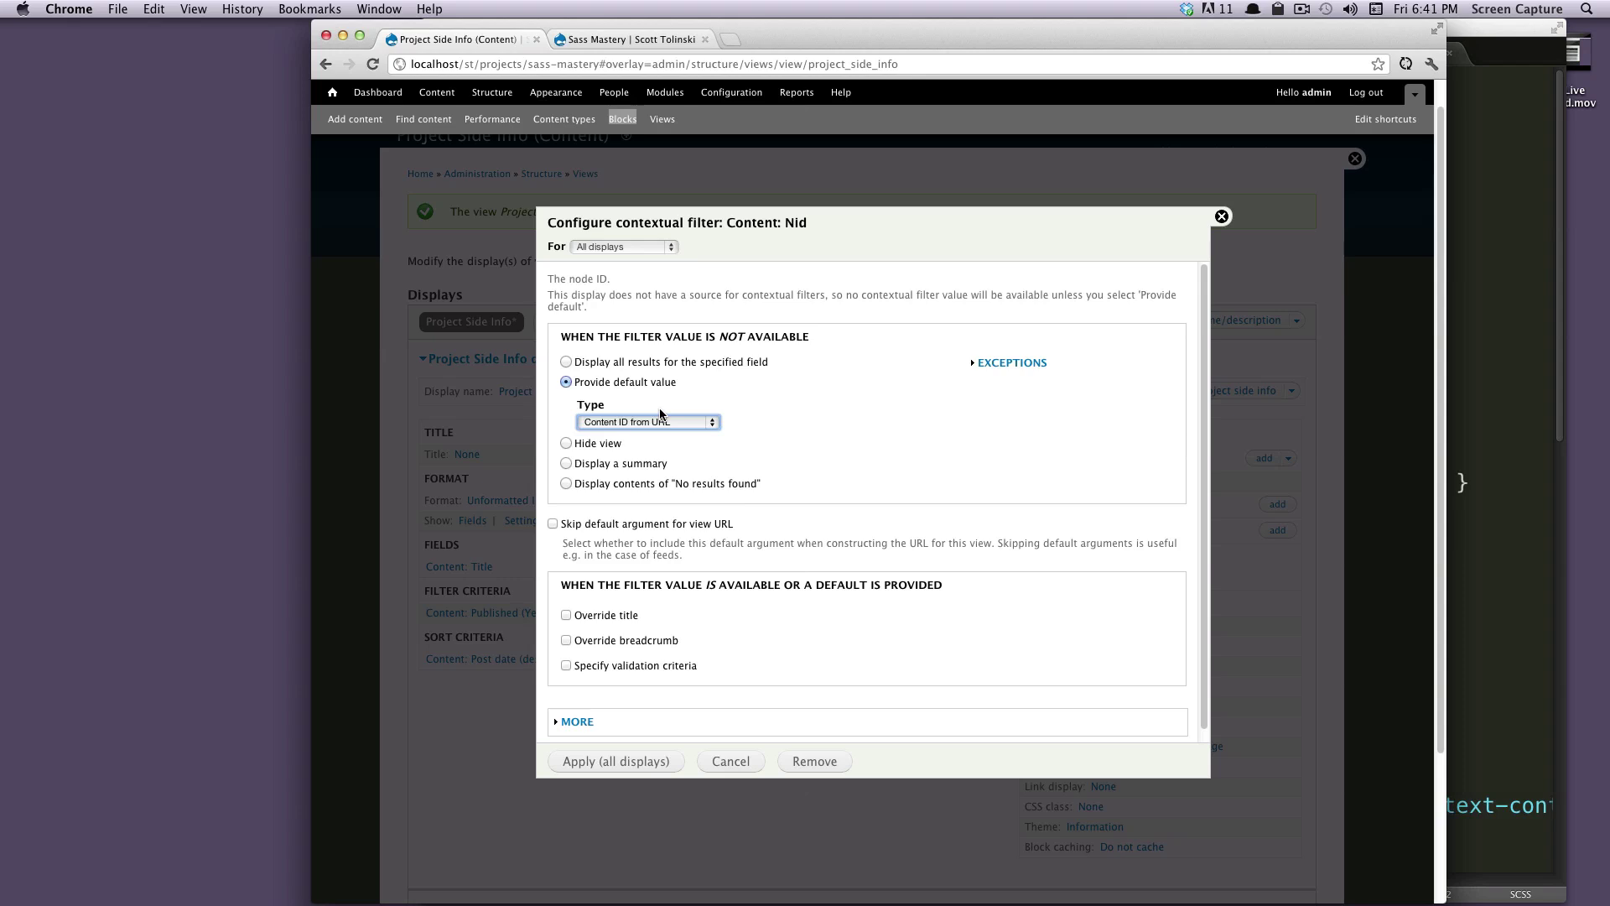
{"action": "left_click", "coordinate": [643, 763]}
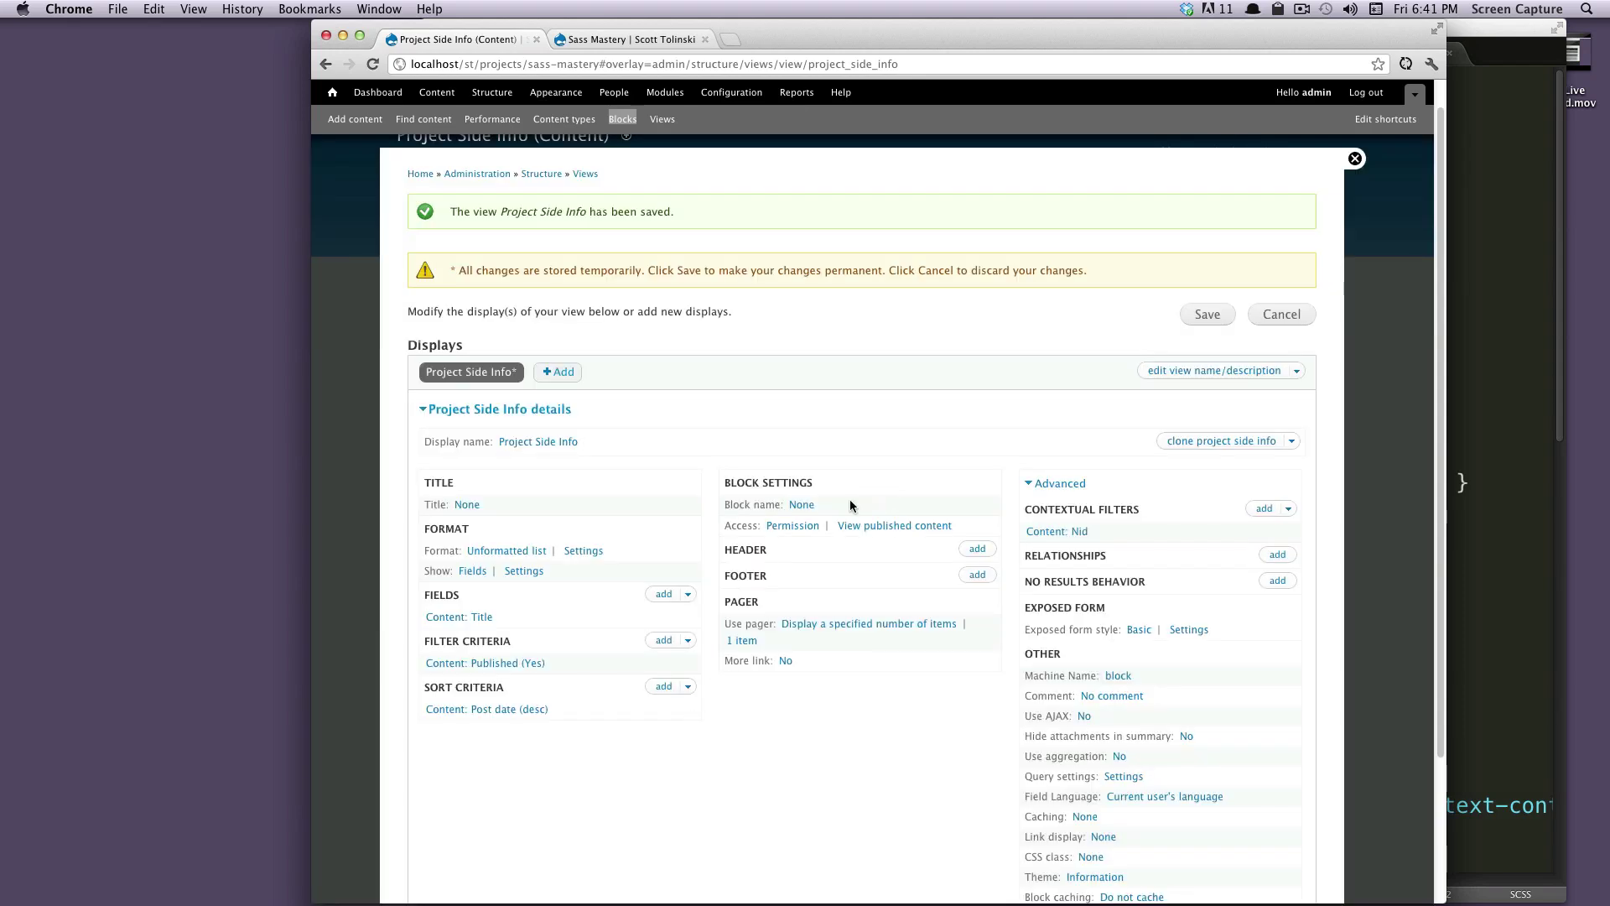
Save the Project Side Info view and refresh its preview
{"action": "left_click", "coordinate": [1208, 315]}
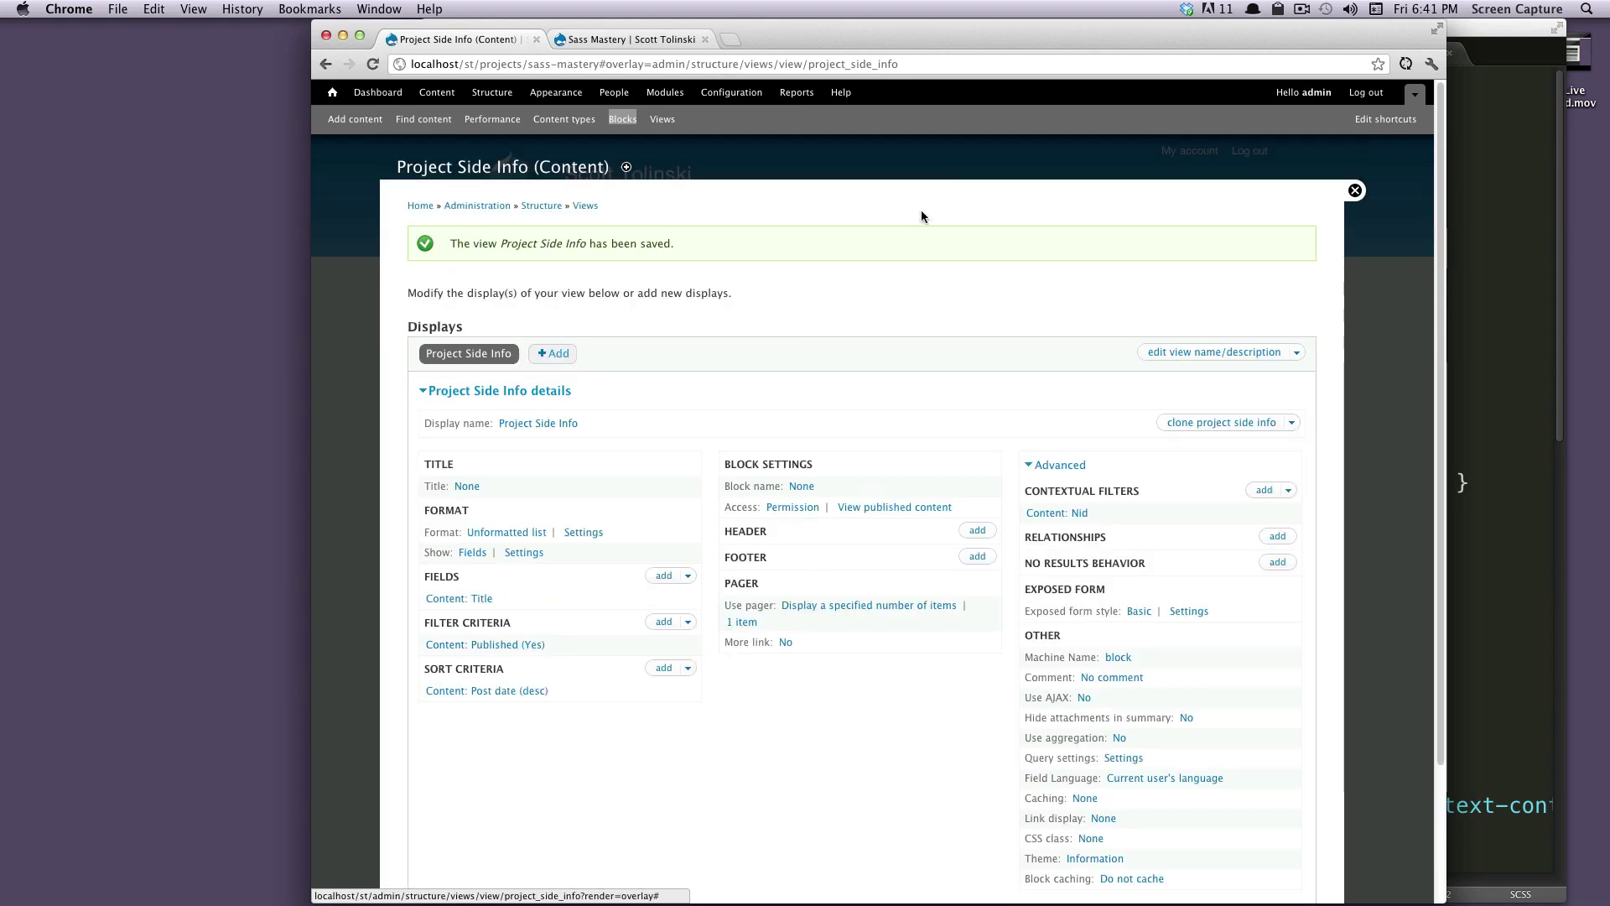
{"action": "scroll", "coordinate": [920, 221], "scroll_direction": "down", "scroll_amount": 4}
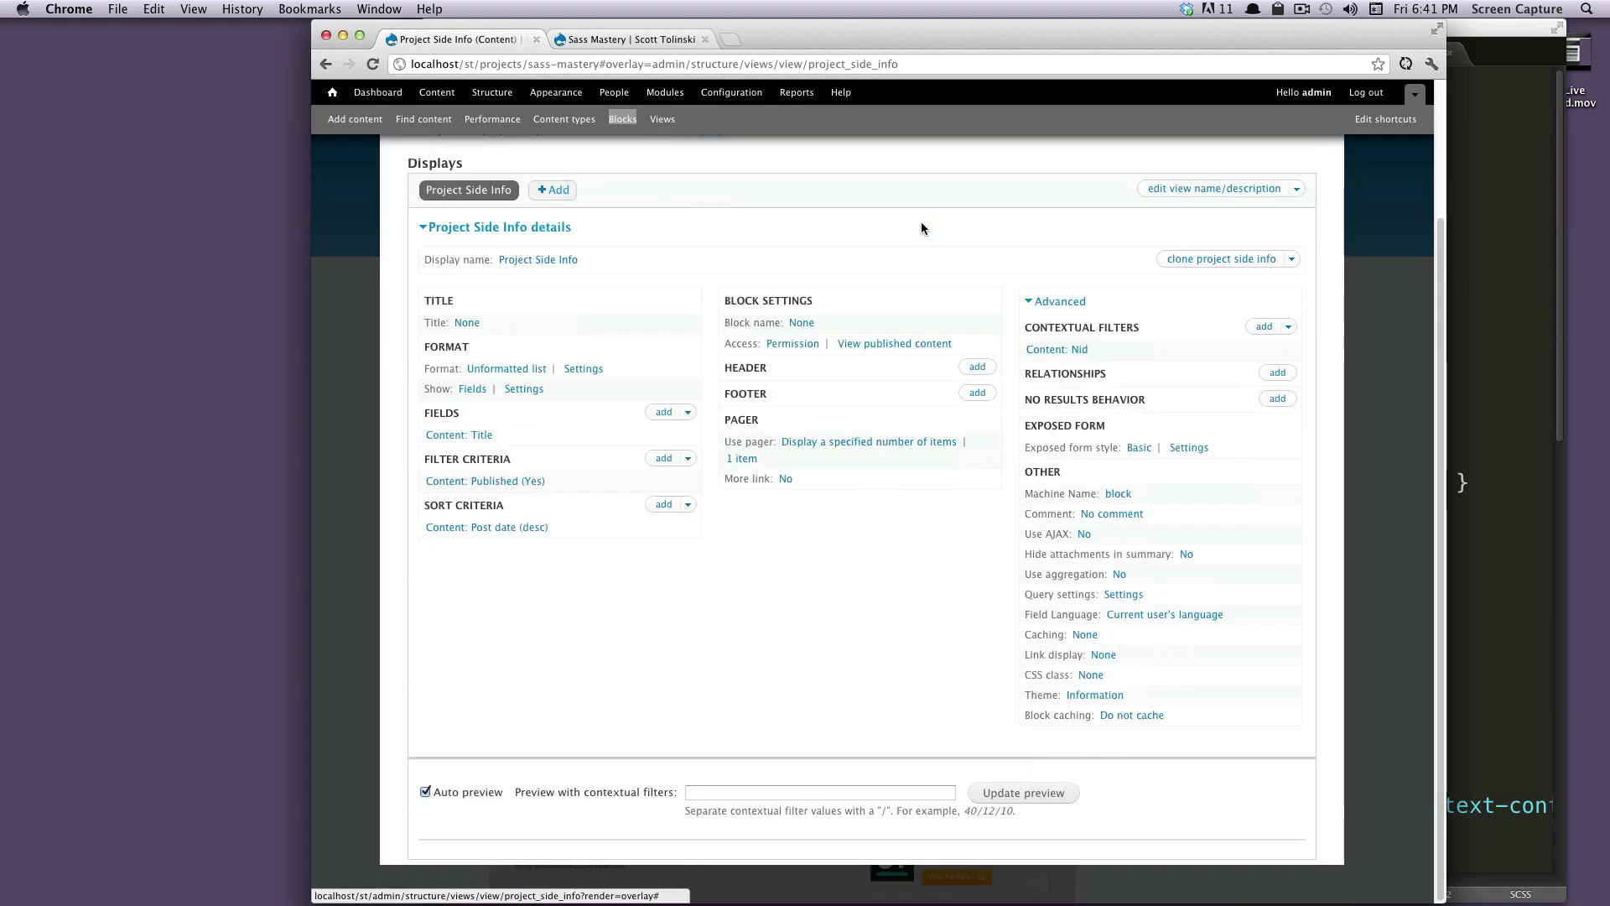
{"action": "left_click", "coordinate": [1012, 794]}
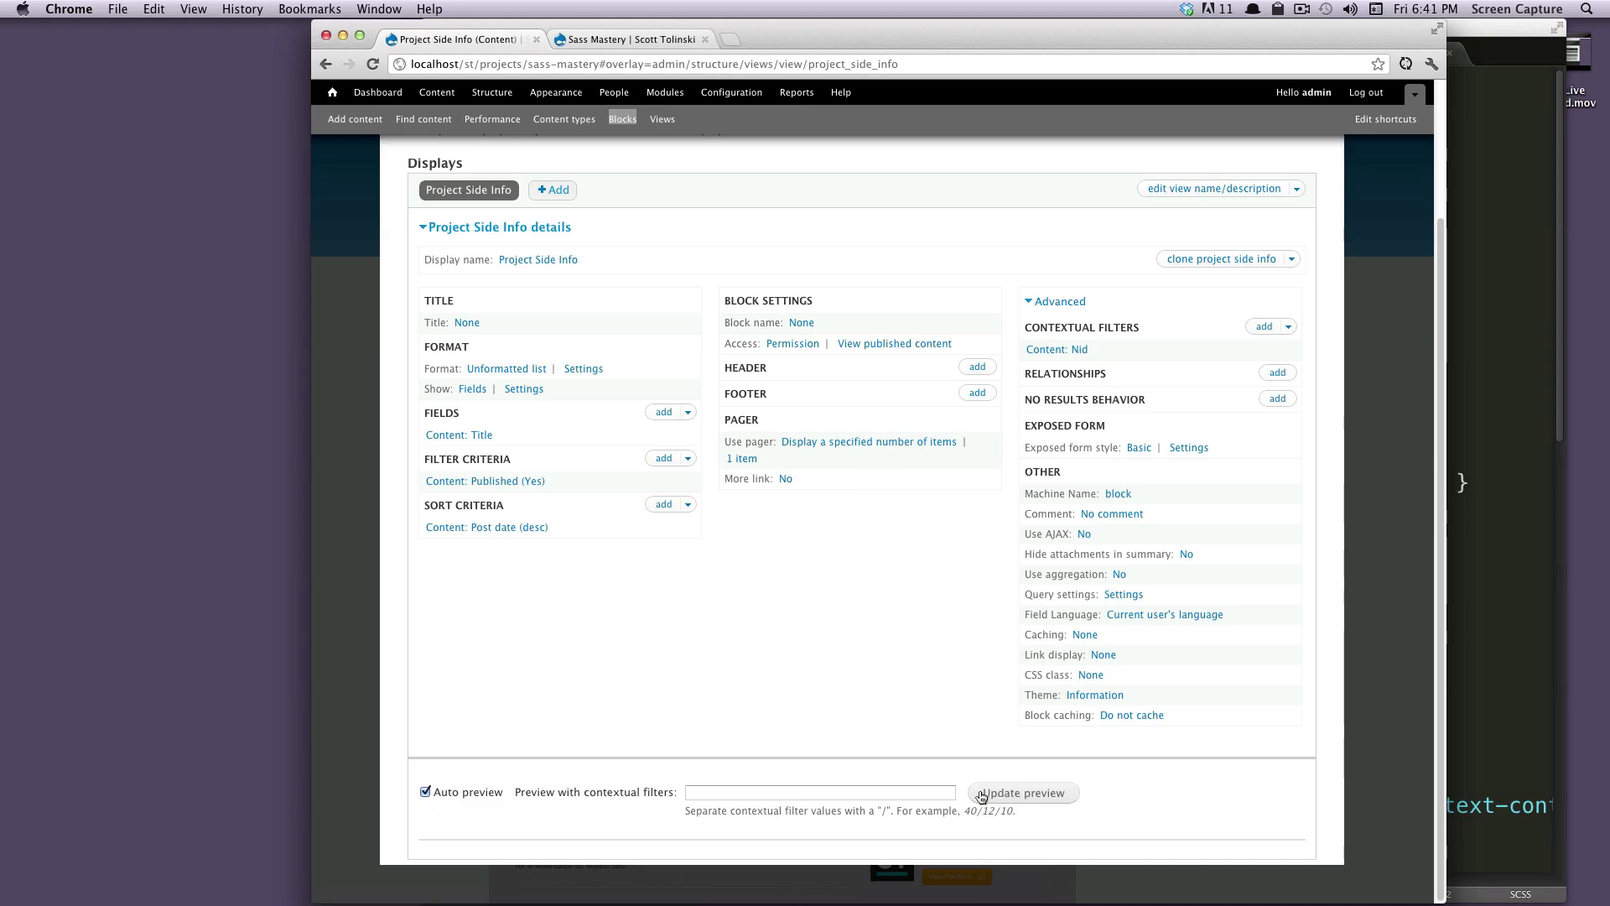
{"action": "left_click", "coordinate": [731, 793]}
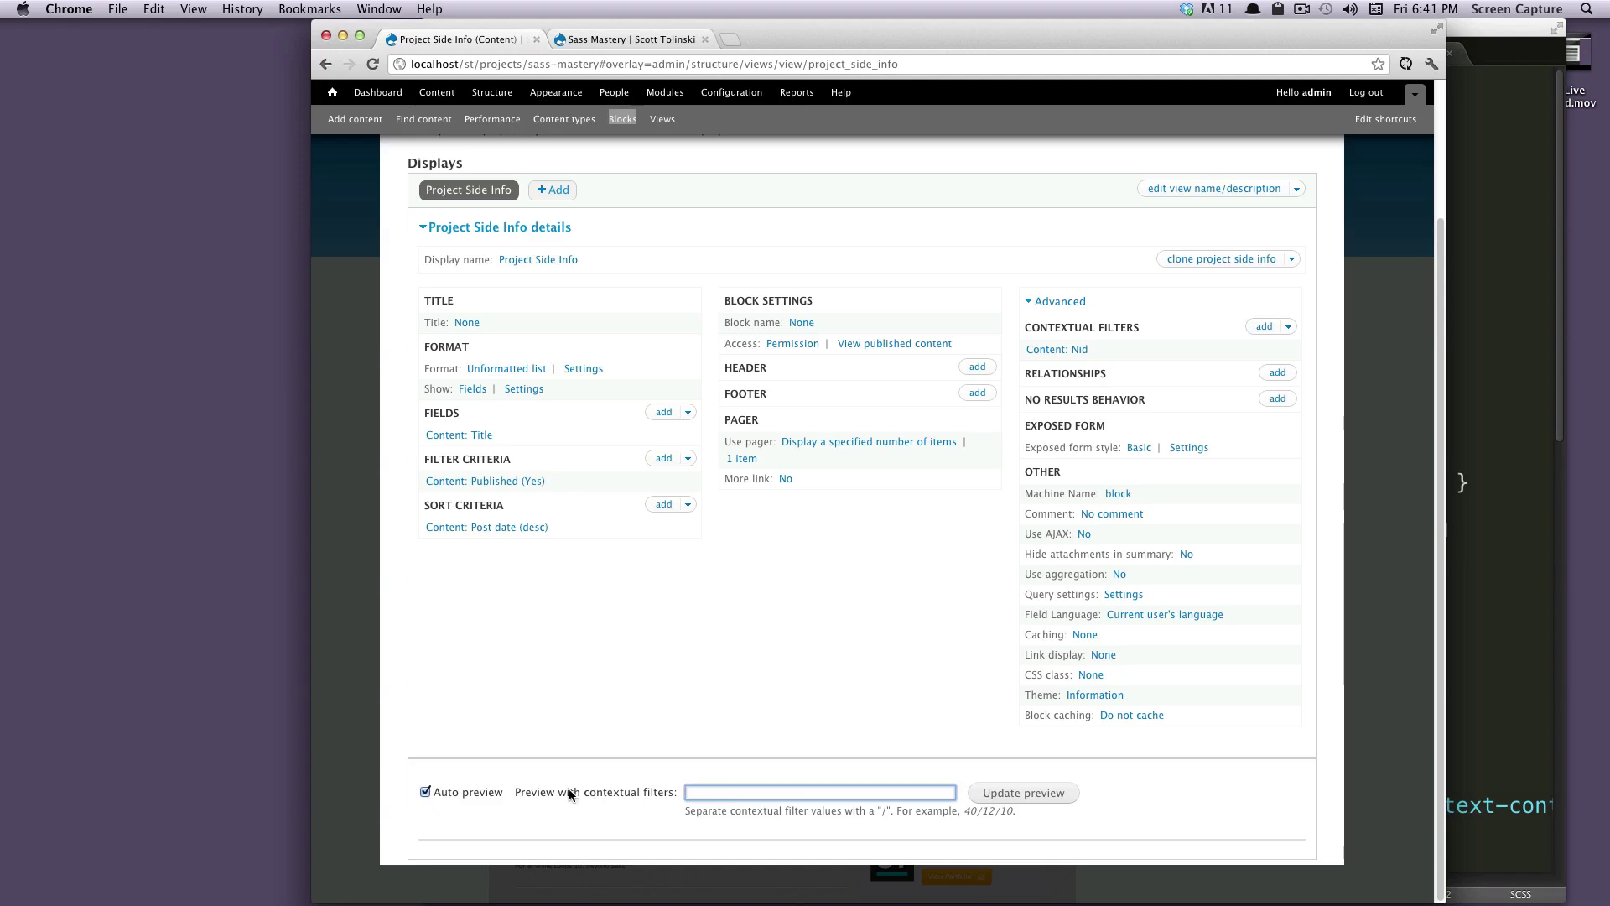
{"action": "left_click_drag", "start_coordinate": [571, 793], "coordinate": [691, 799]}
{"action": "left_click", "coordinate": [692, 797]}
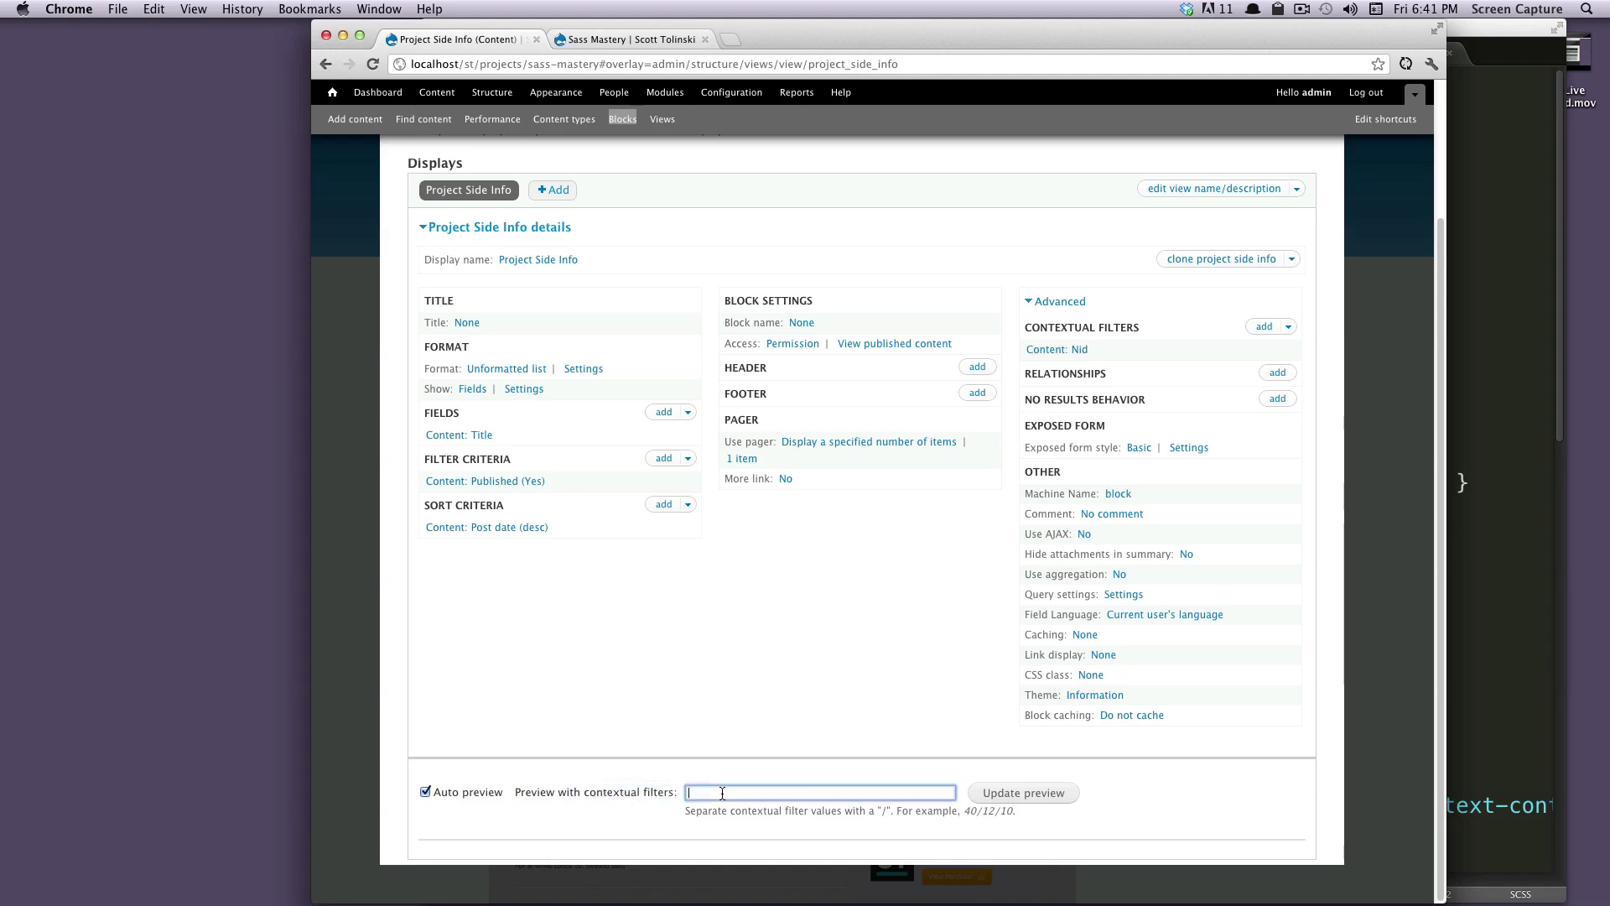
Check the Sass Mastery project page's web address to find its node ID
{"action": "left_click", "coordinate": [638, 40]}
{"action": "left_click_drag", "start_coordinate": [501, 63], "coordinate": [817, 64]}
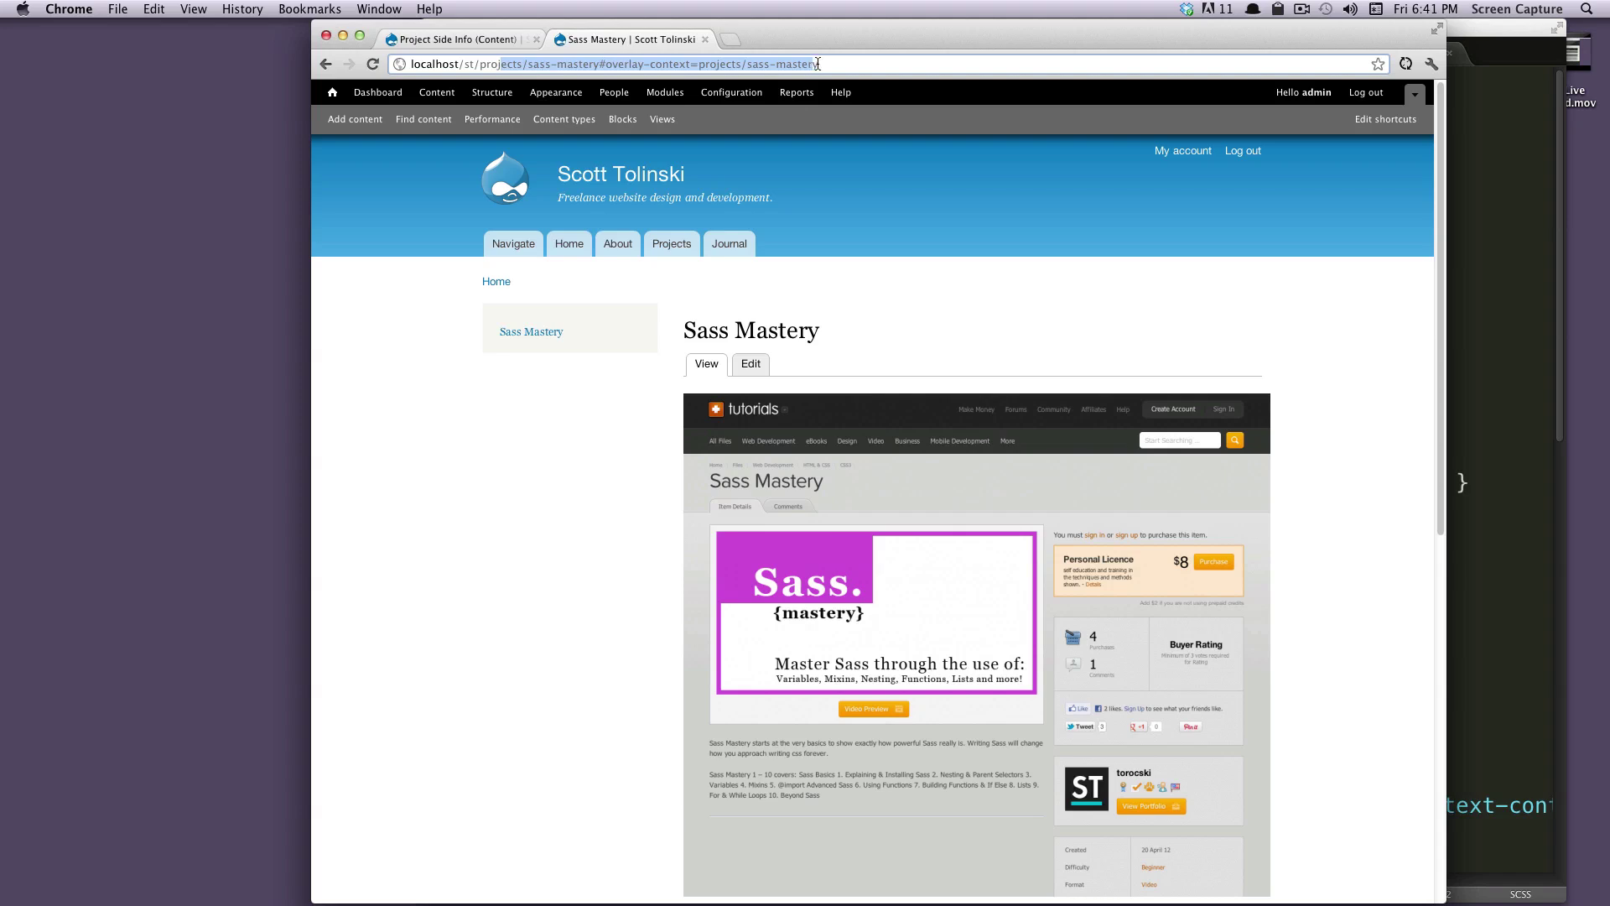
{"action": "left_click", "coordinate": [807, 367]}
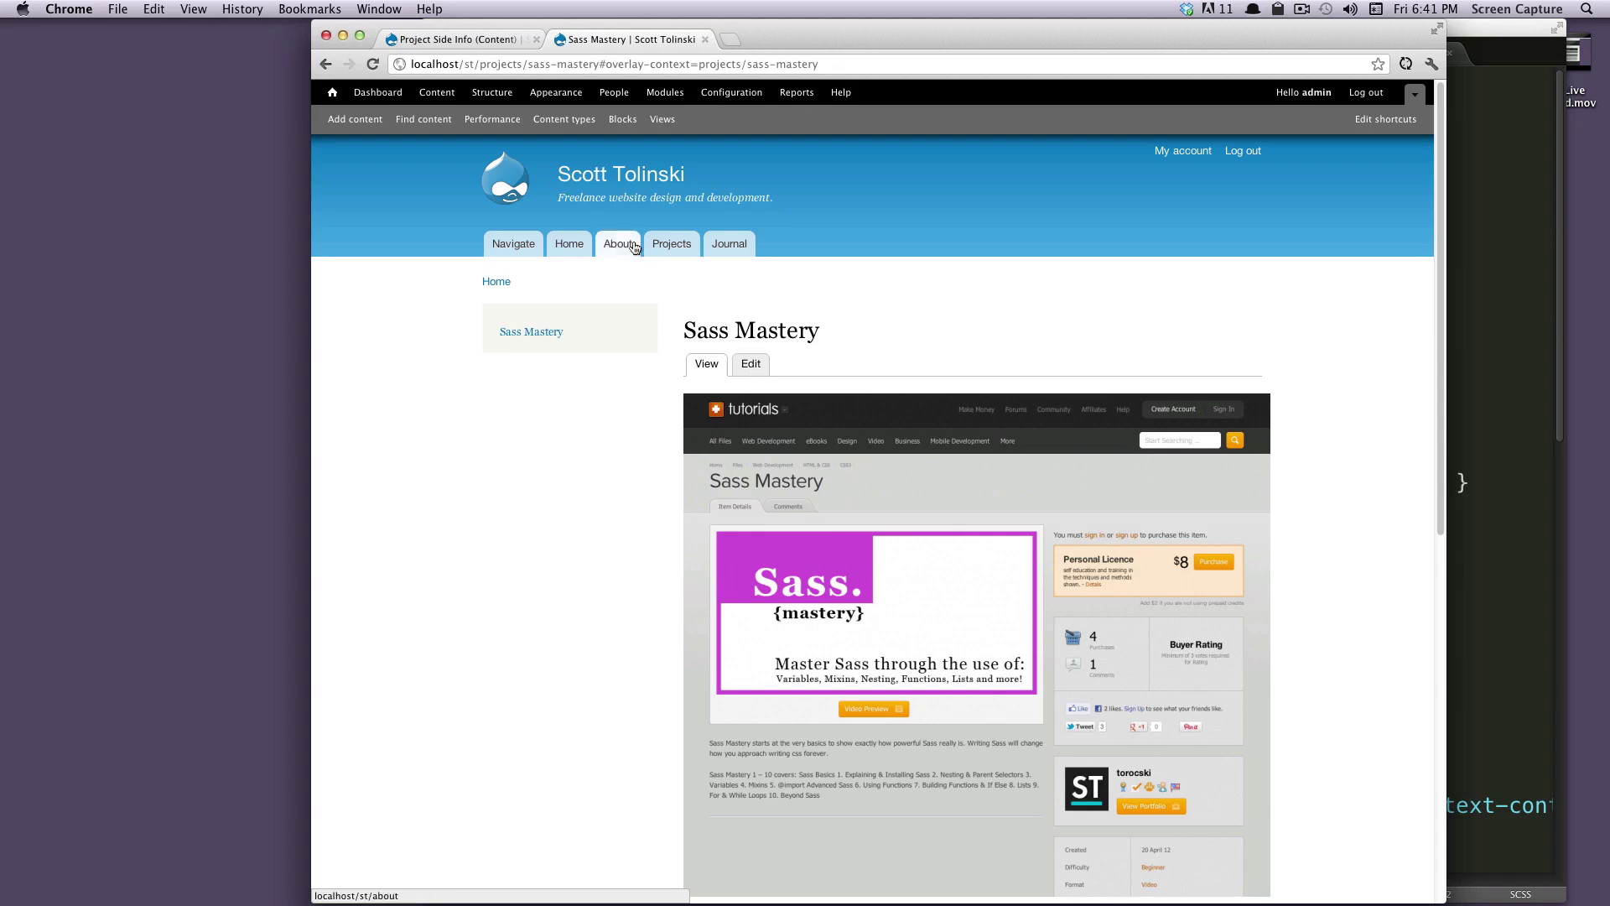
Preview the block with contextual filter 14, which returns Sass Mastery
{"action": "left_click", "coordinate": [469, 38]}
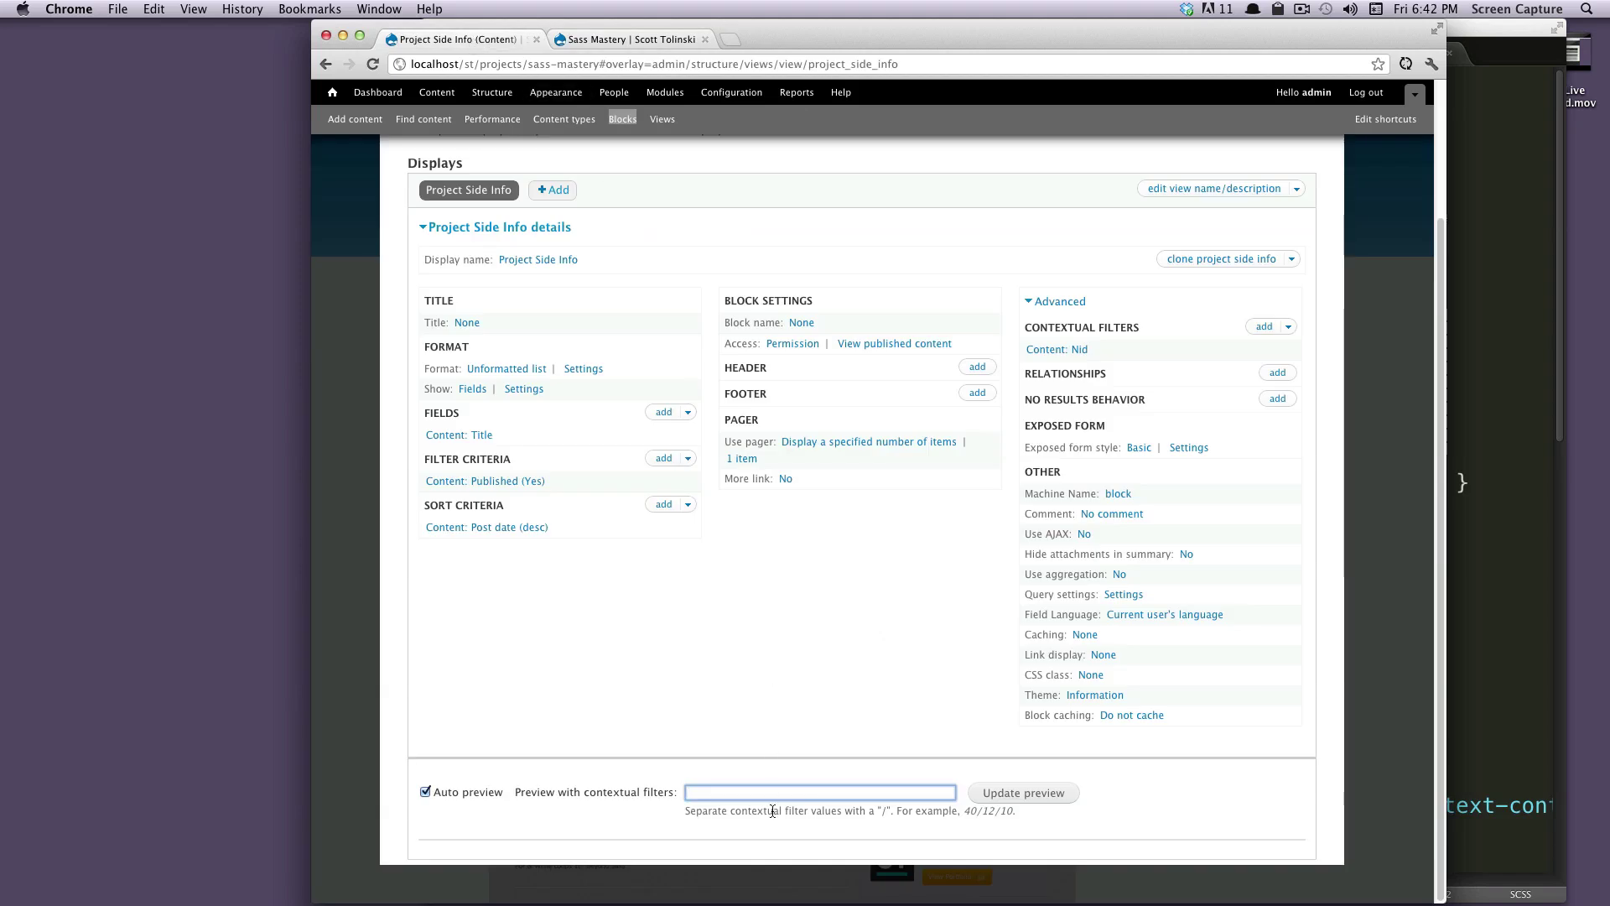
{"action": "left_click", "coordinate": [798, 793]}
{"action": "type", "text": "14"}
{"action": "left_click_drag", "start_coordinate": [699, 791], "coordinate": [681, 788]}
{"action": "left_click", "coordinate": [1012, 801]}
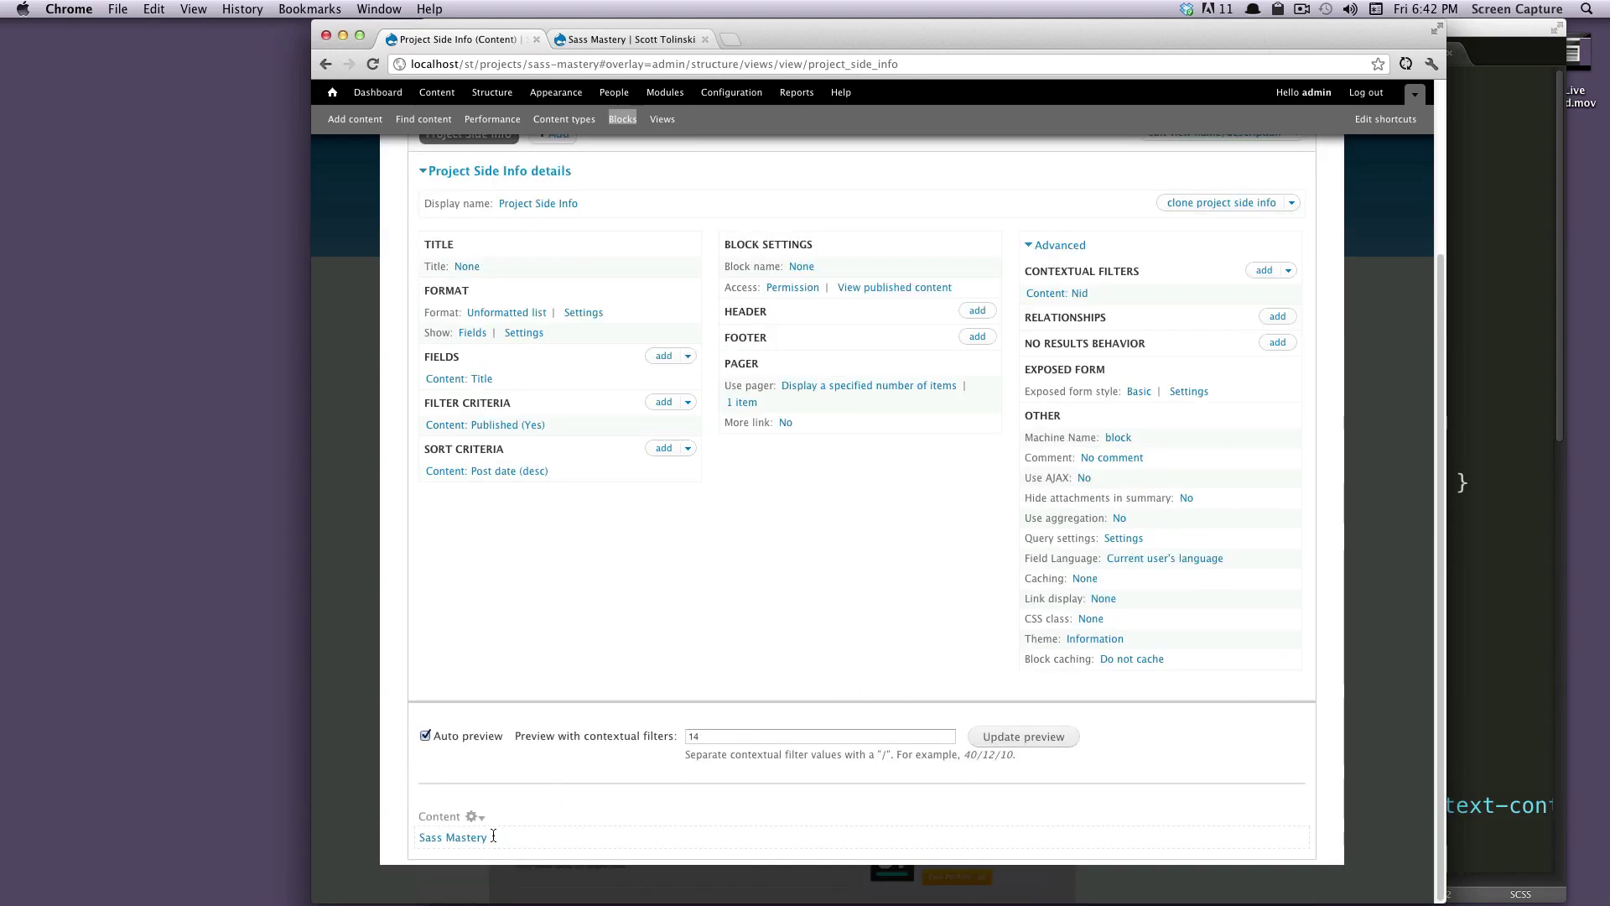
{"action": "left_click_drag", "start_coordinate": [493, 835], "coordinate": [405, 832]}
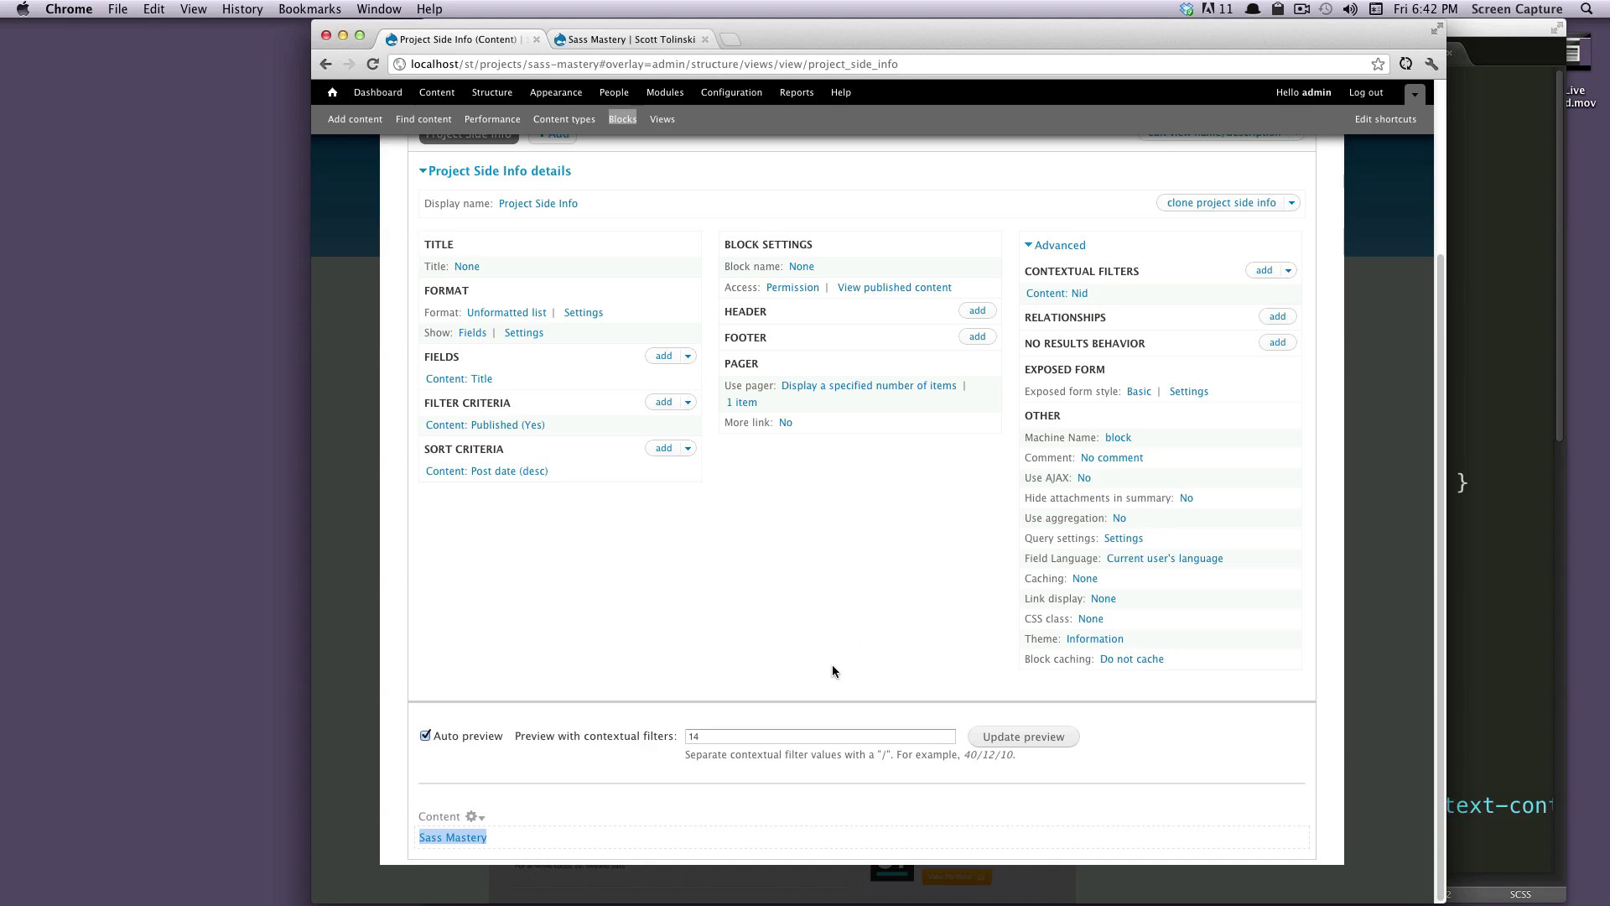
Preview node IDs 13 and 12, returning New Site and Journal
{"action": "left_click_drag", "start_coordinate": [734, 738], "coordinate": [677, 736]}
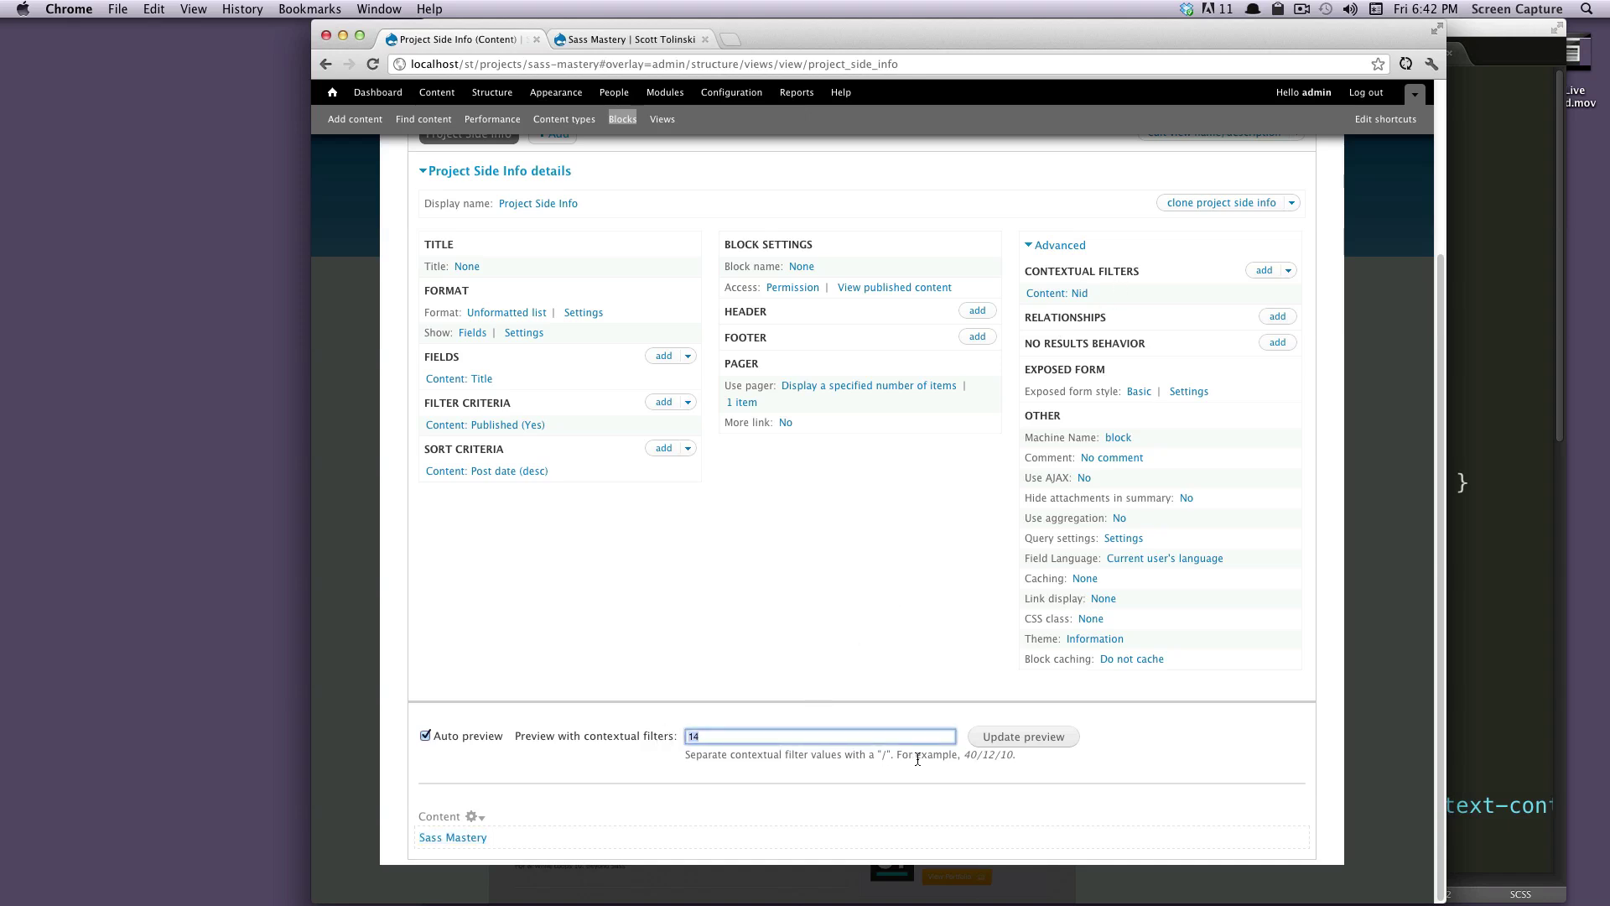
{"action": "type", "text": "13"}
{"action": "left_click", "coordinate": [1017, 746]}
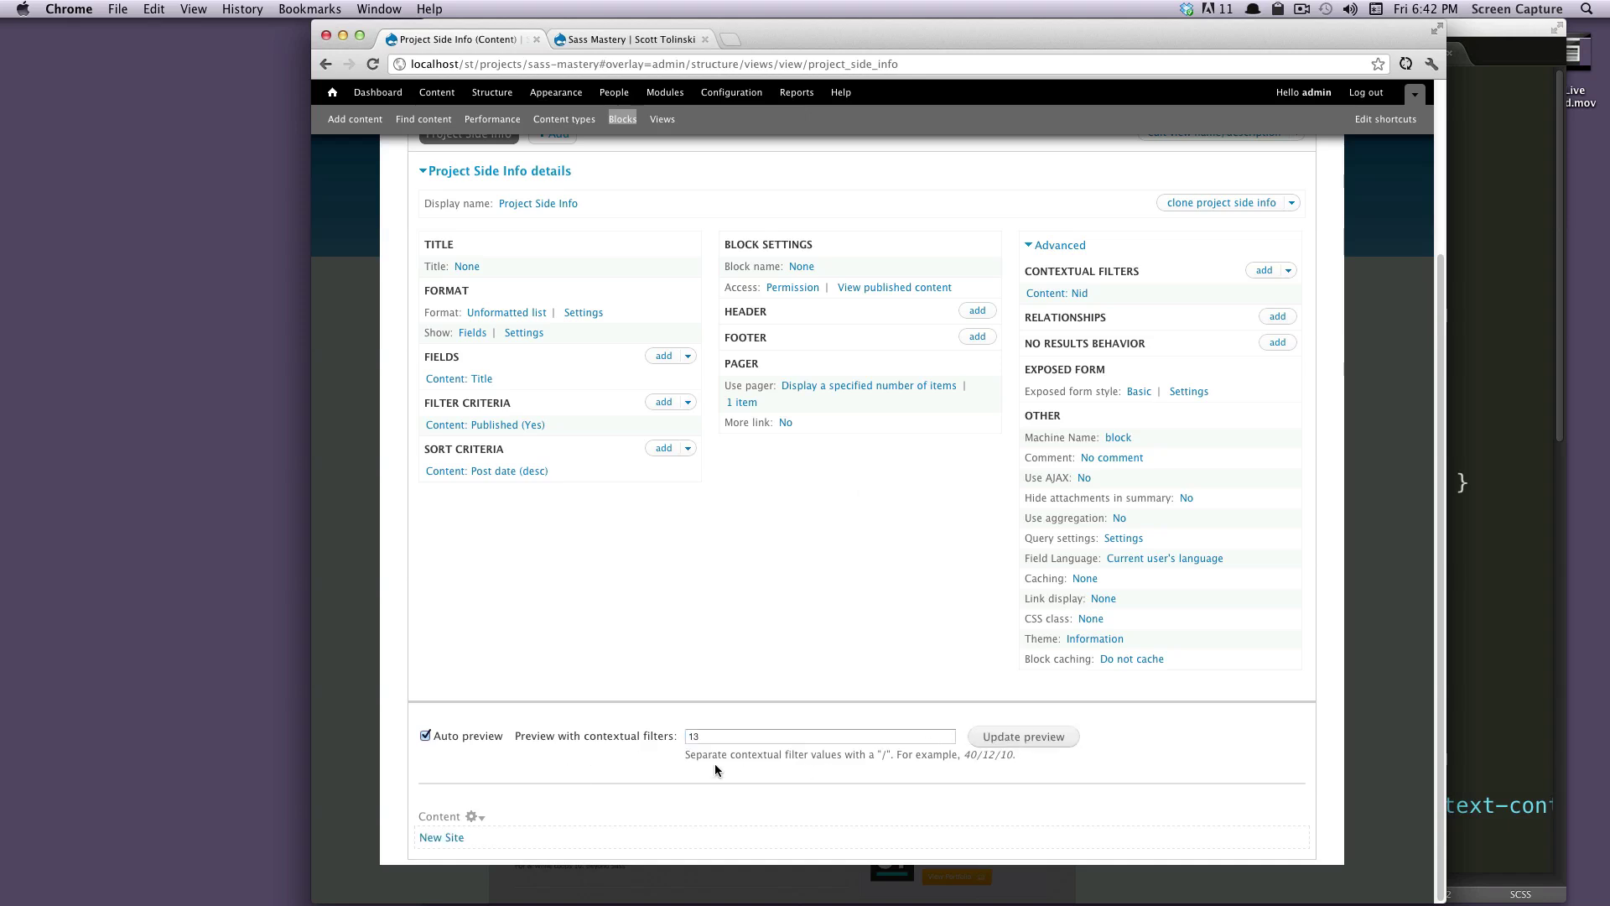
{"action": "left_click", "coordinate": [825, 736]}
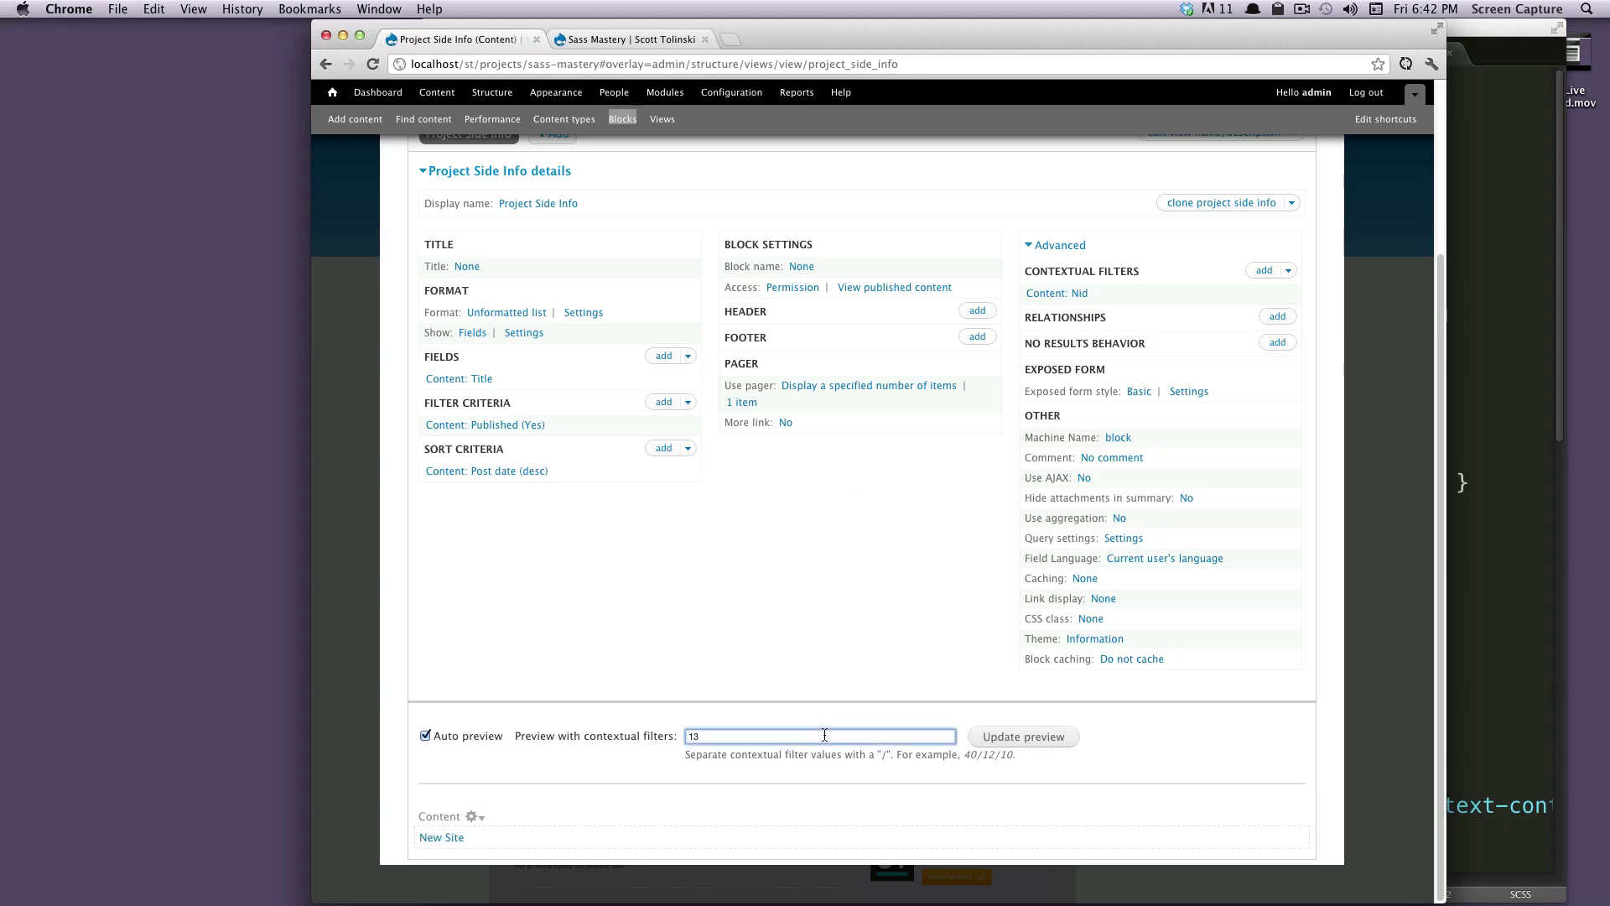
{"action": "key", "text": "BackSpace"}
{"action": "key", "text": "BackSpace"}
{"action": "type", "text": "1"}
{"action": "left_click", "coordinate": [1040, 738]}
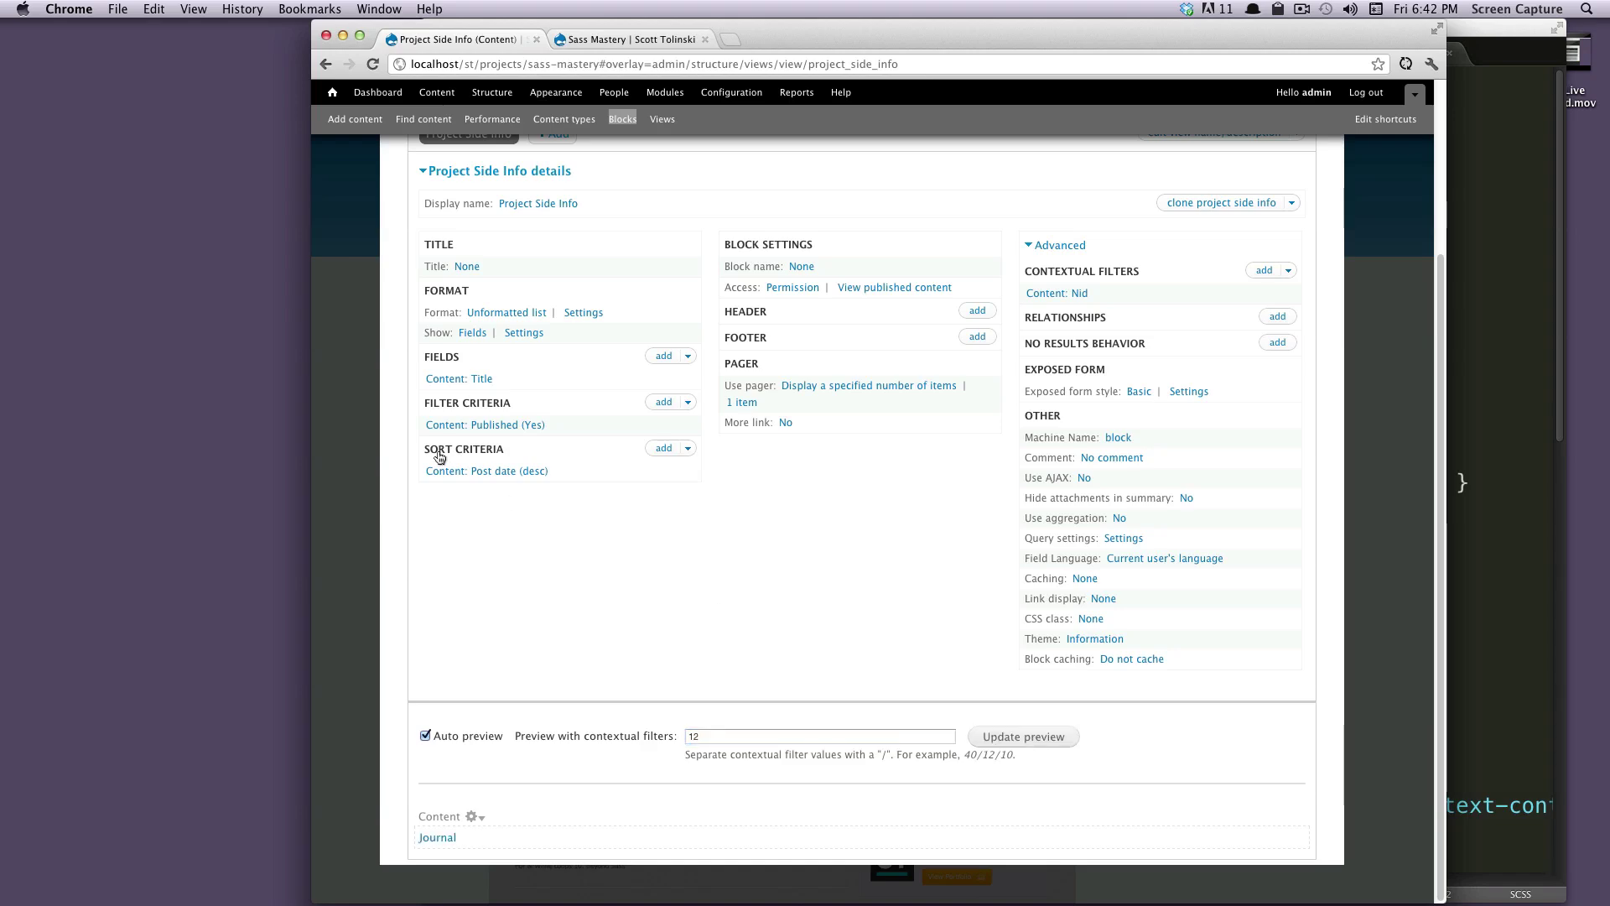
{"action": "scroll", "coordinate": [795, 481], "scroll_direction": "up", "scroll_amount": 5}
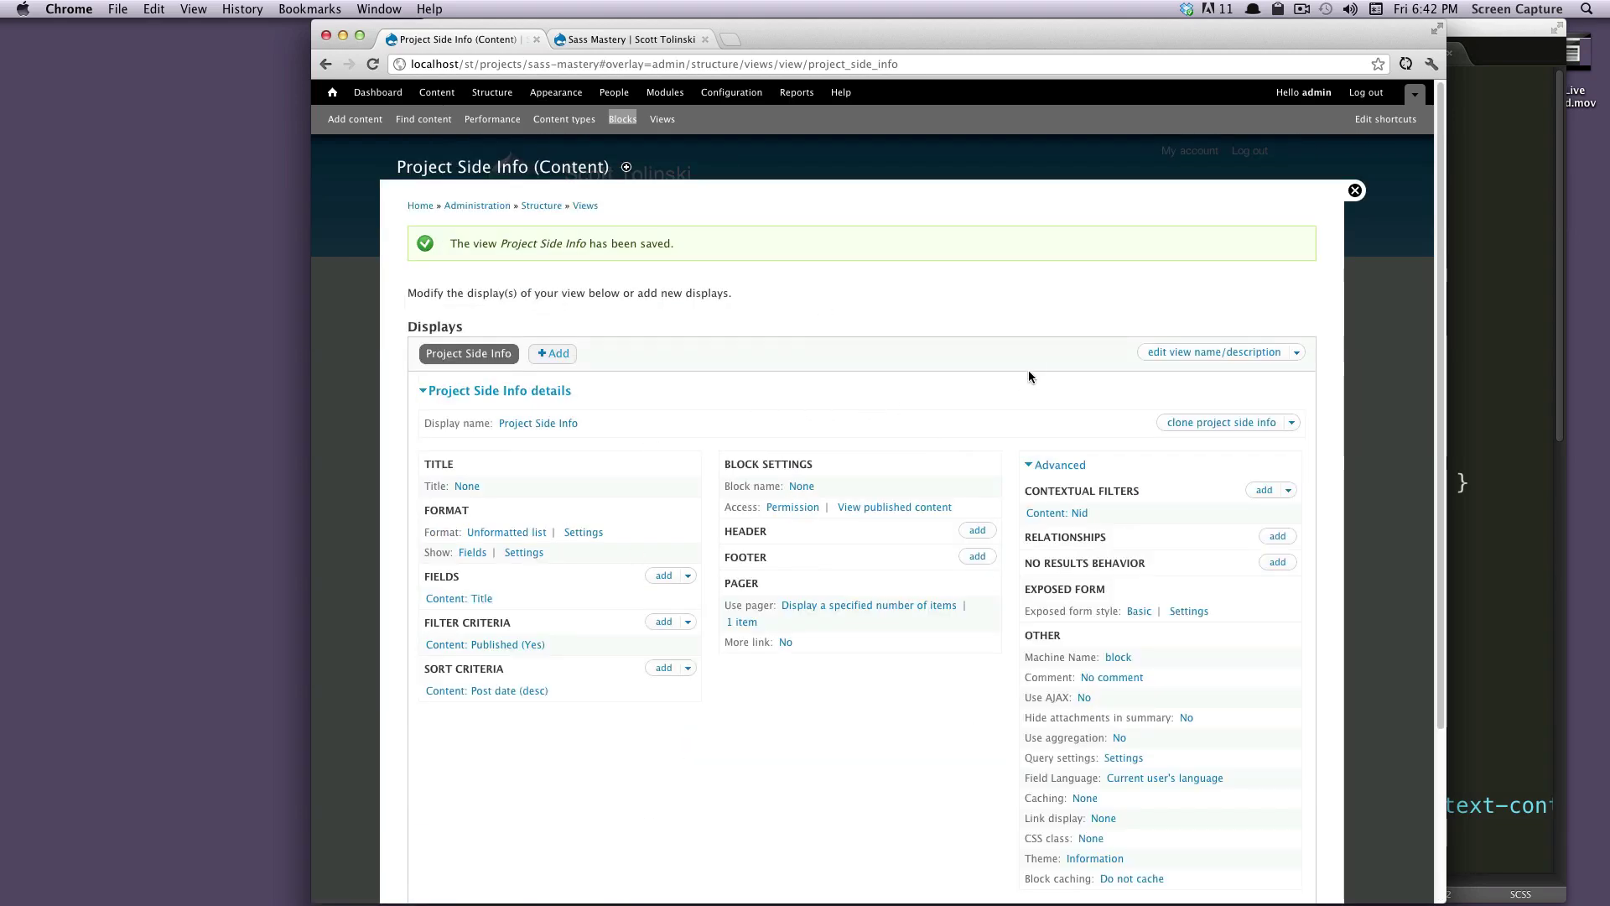
Add the Content: Designer field to the Project Side Info view
{"action": "scroll", "coordinate": [855, 406], "scroll_direction": "down", "scroll_amount": 5}
{"action": "scroll", "coordinate": [926, 405], "scroll_direction": "up", "scroll_amount": 3}
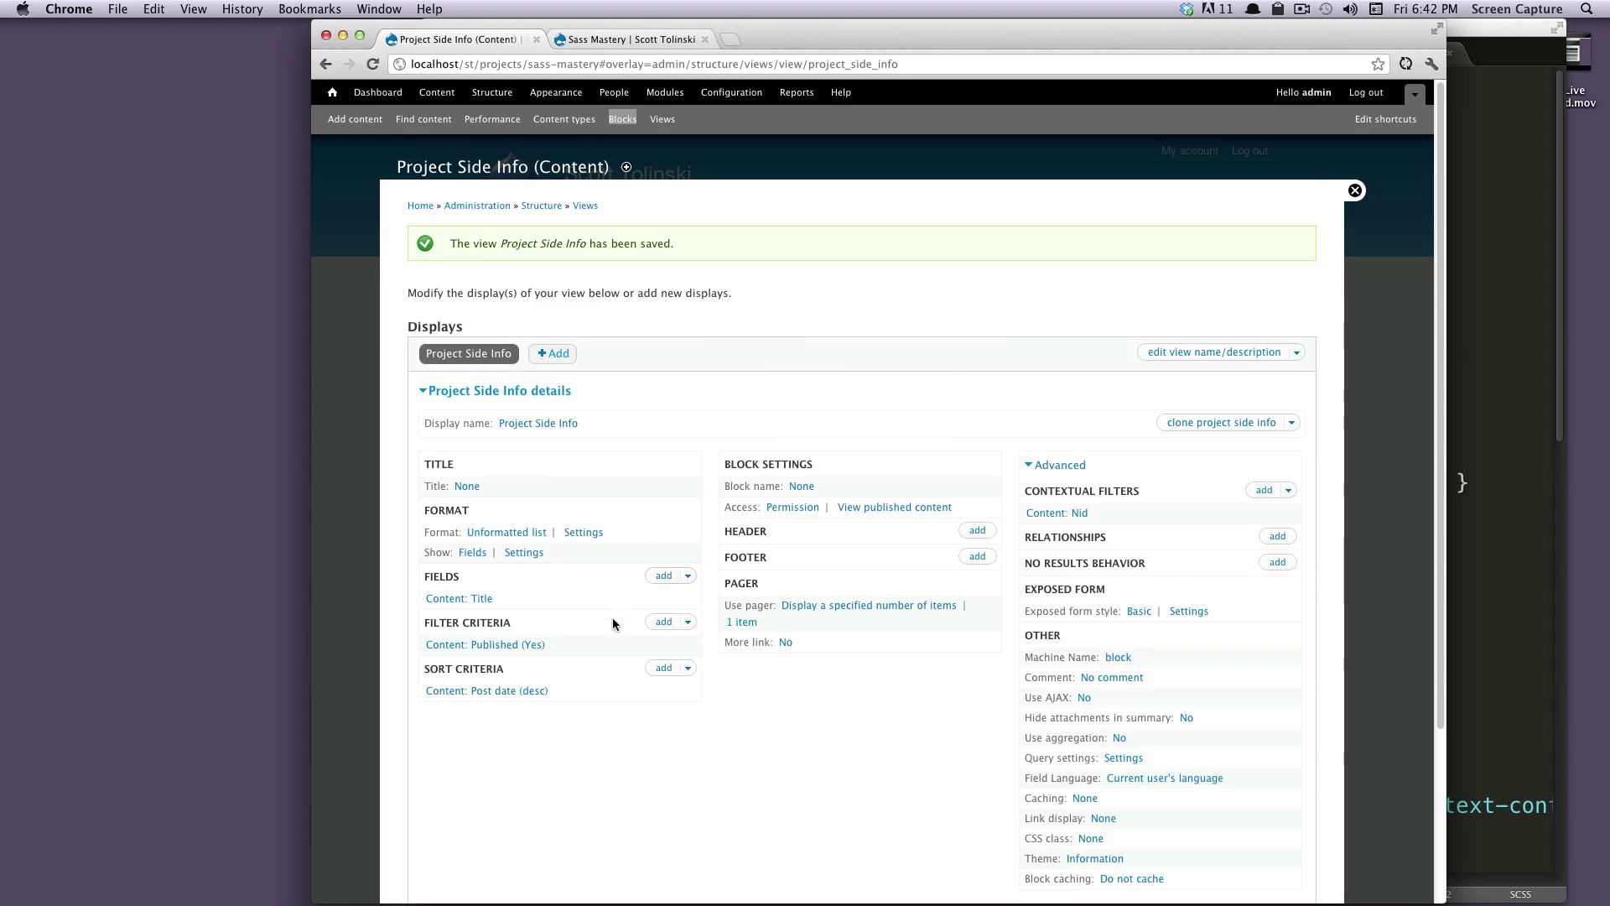
{"action": "left_click", "coordinate": [663, 578]}
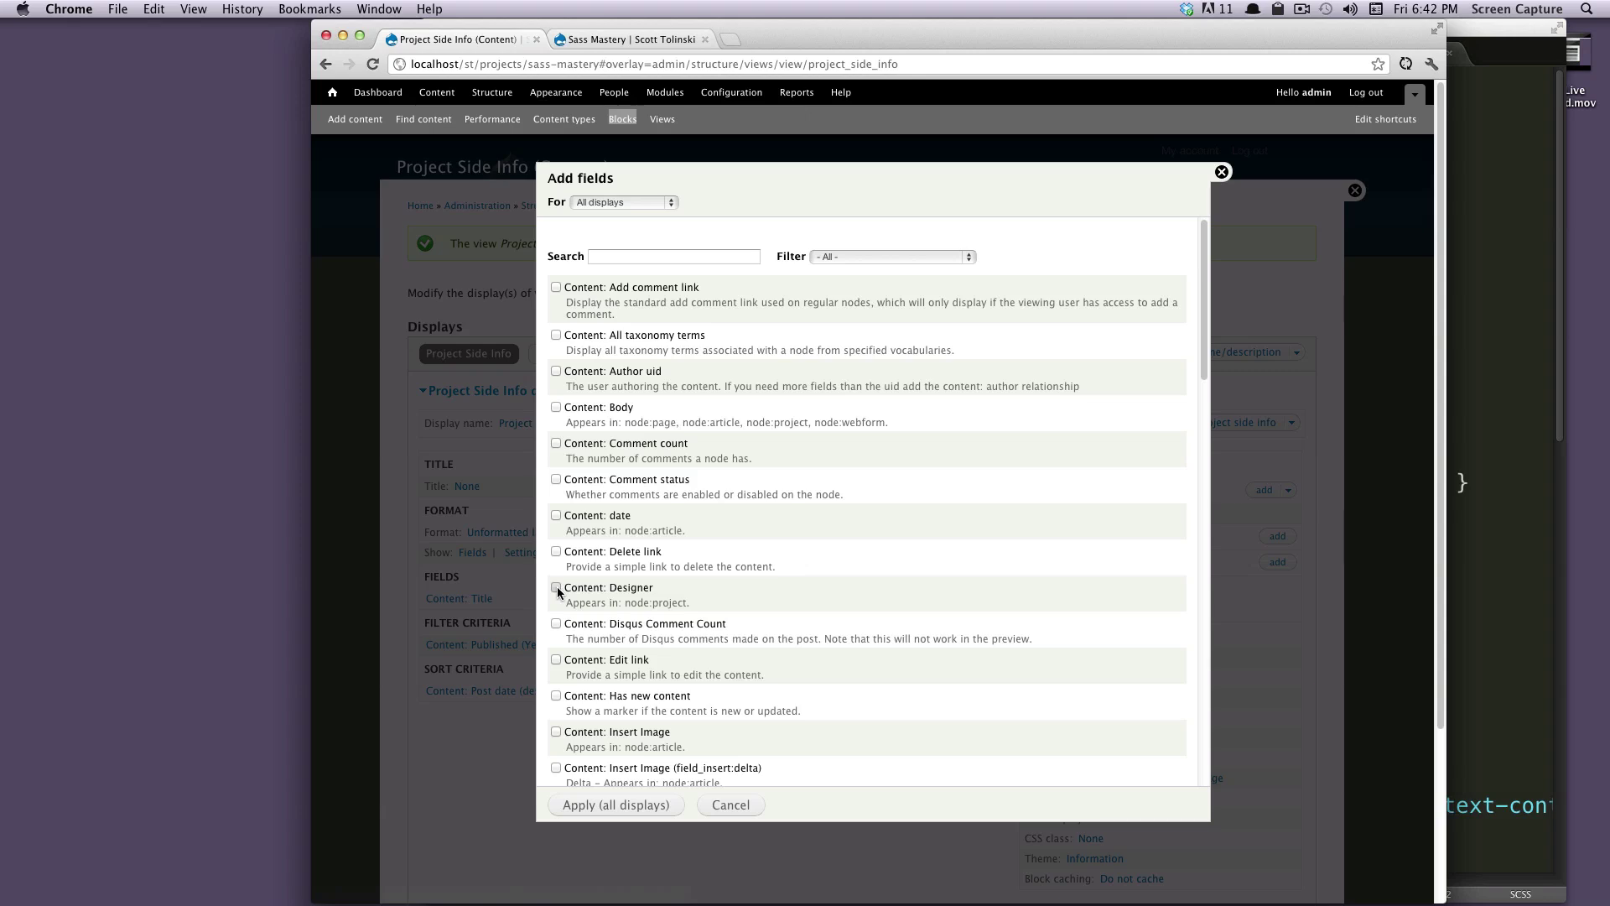
{"action": "left_click", "coordinate": [557, 588]}
{"action": "left_click", "coordinate": [585, 803]}
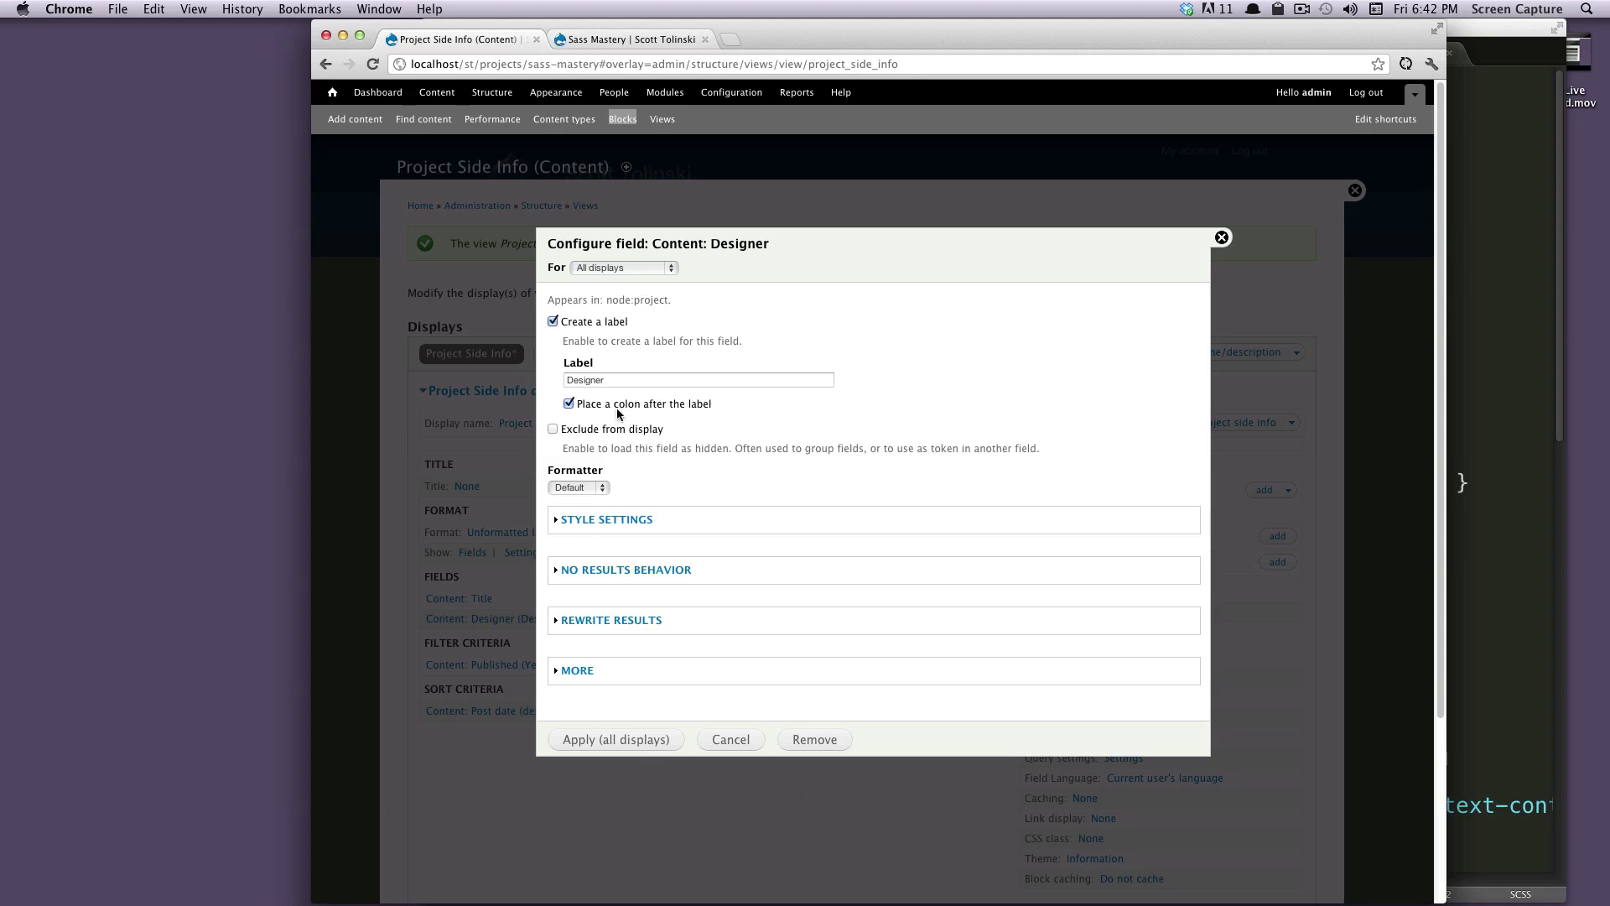
{"action": "left_click", "coordinate": [602, 746]}
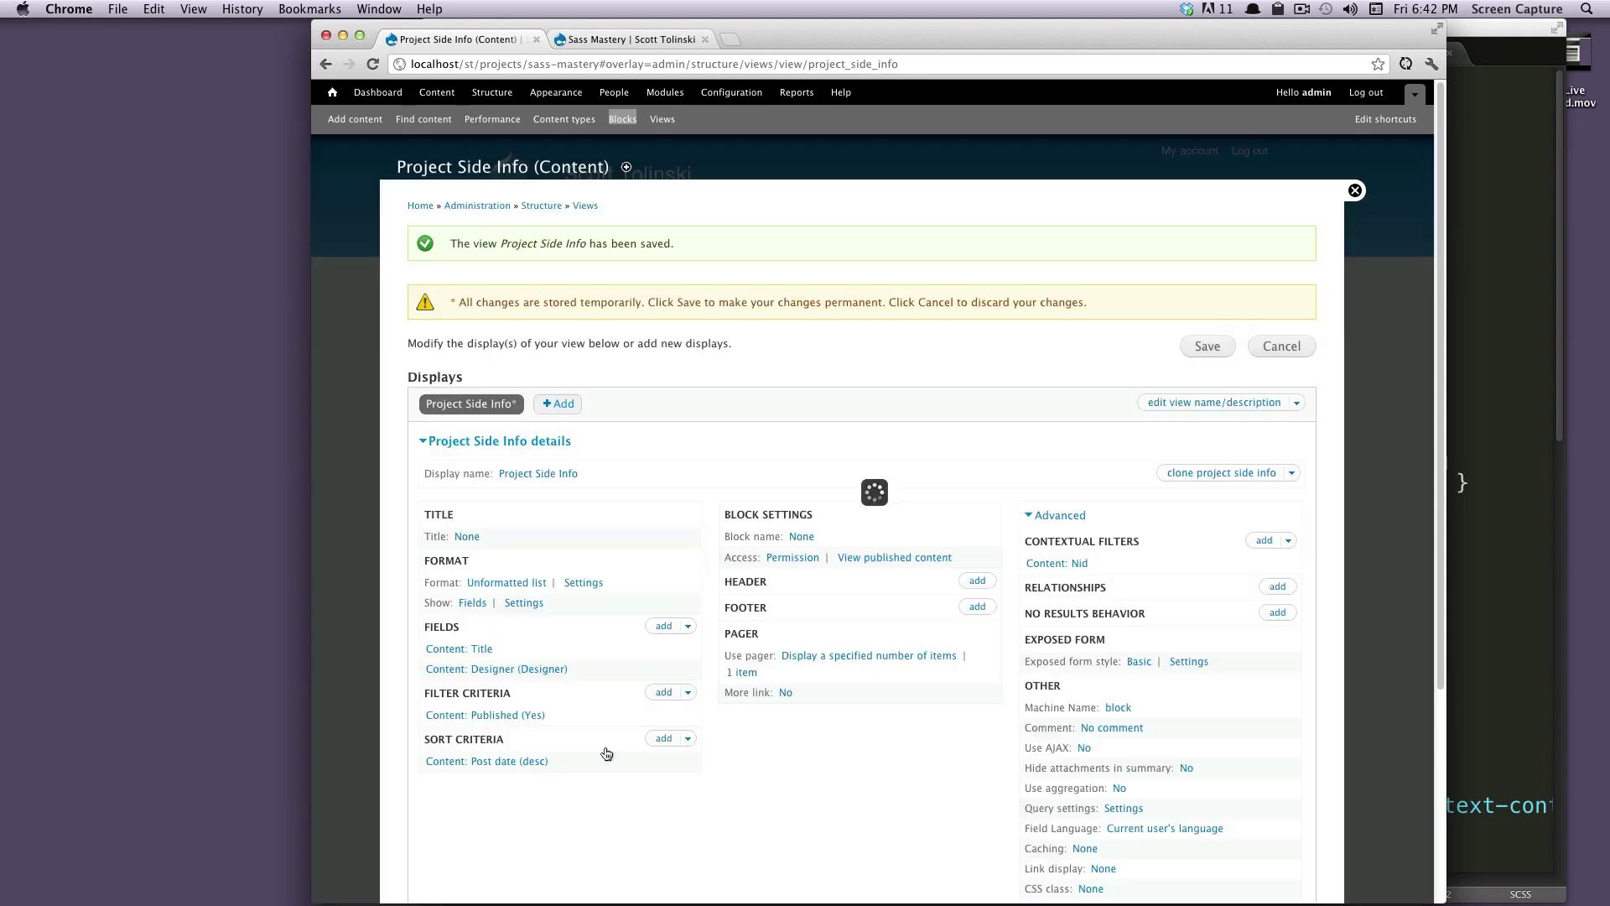
Remove the Content: Title field through Rearrange and save the view
{"action": "left_click", "coordinate": [688, 627]}
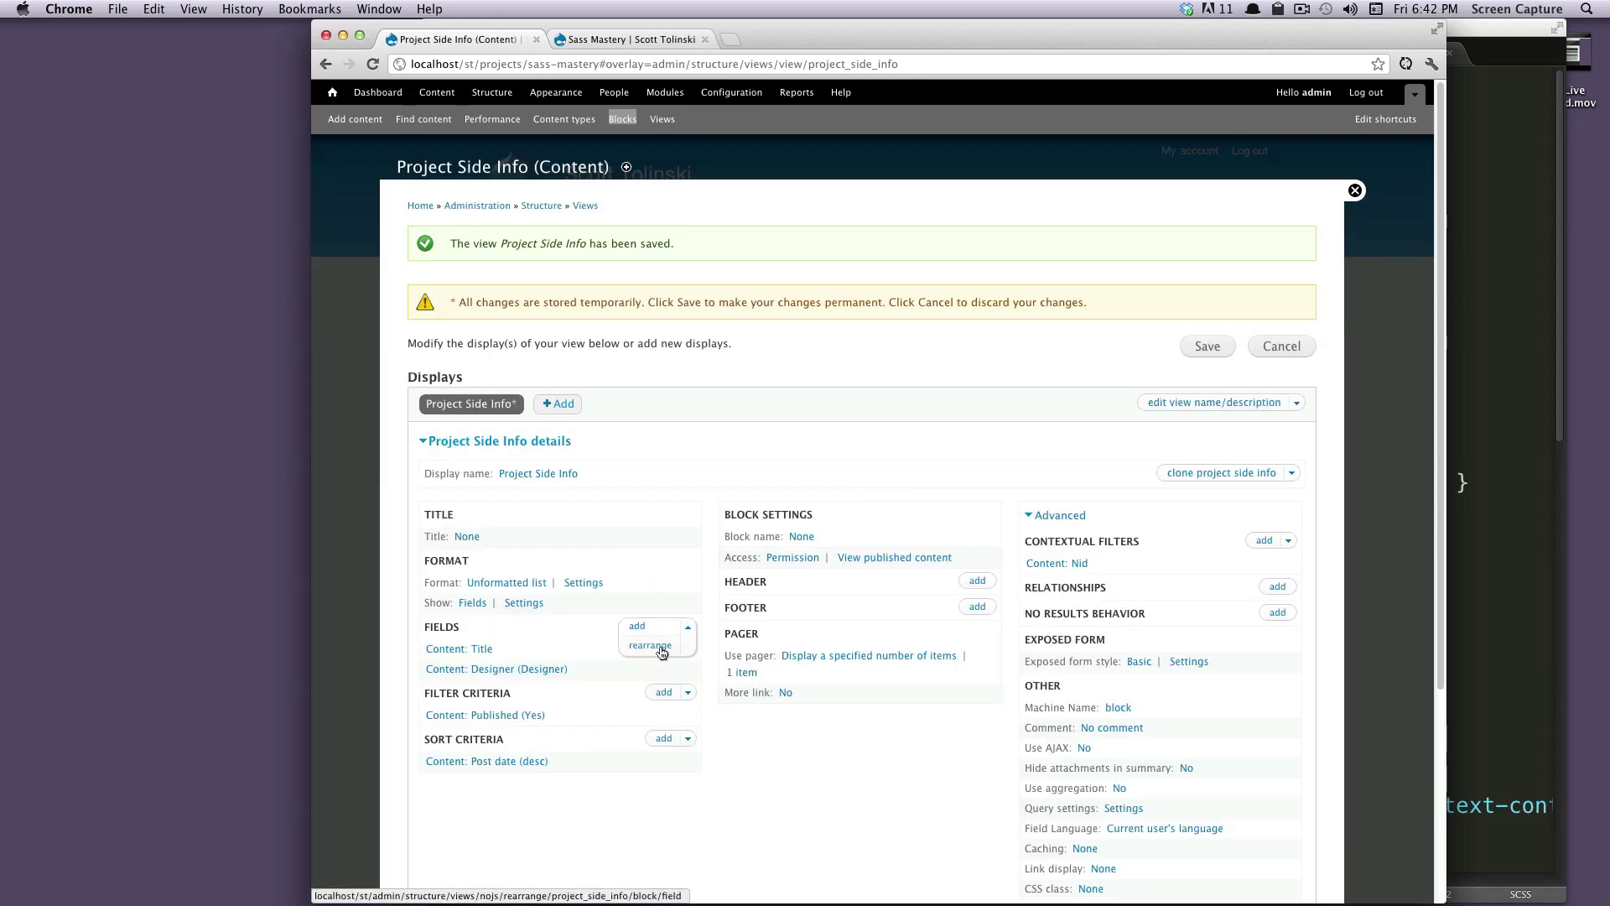
{"action": "left_click", "coordinate": [659, 648]}
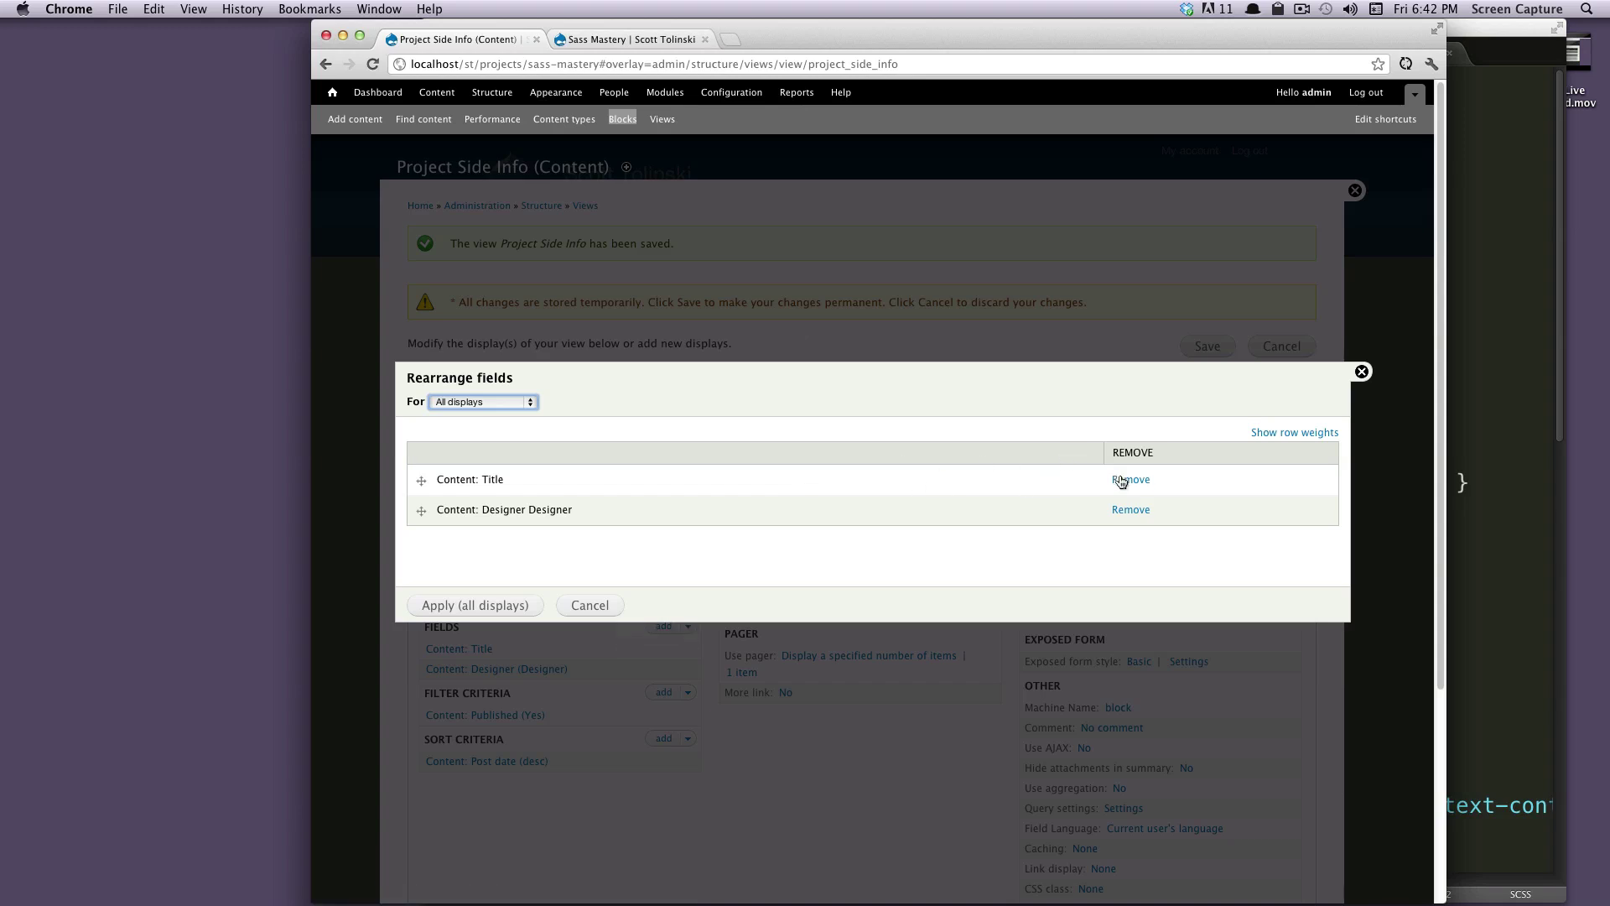
{"action": "left_click", "coordinate": [1129, 479]}
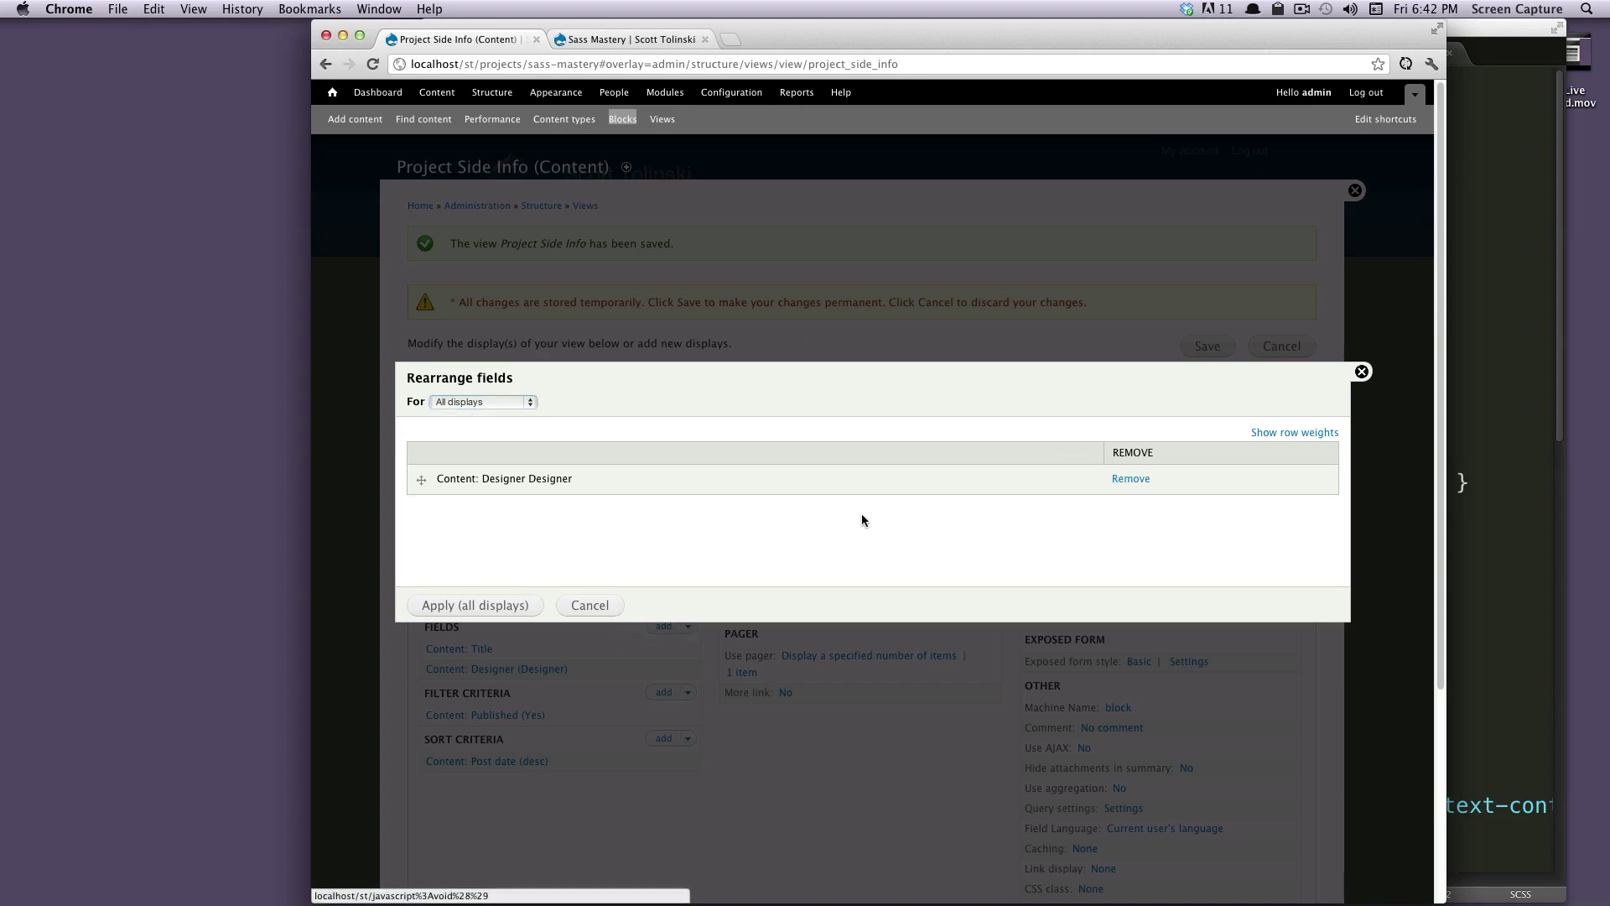
{"action": "left_click", "coordinate": [461, 607]}
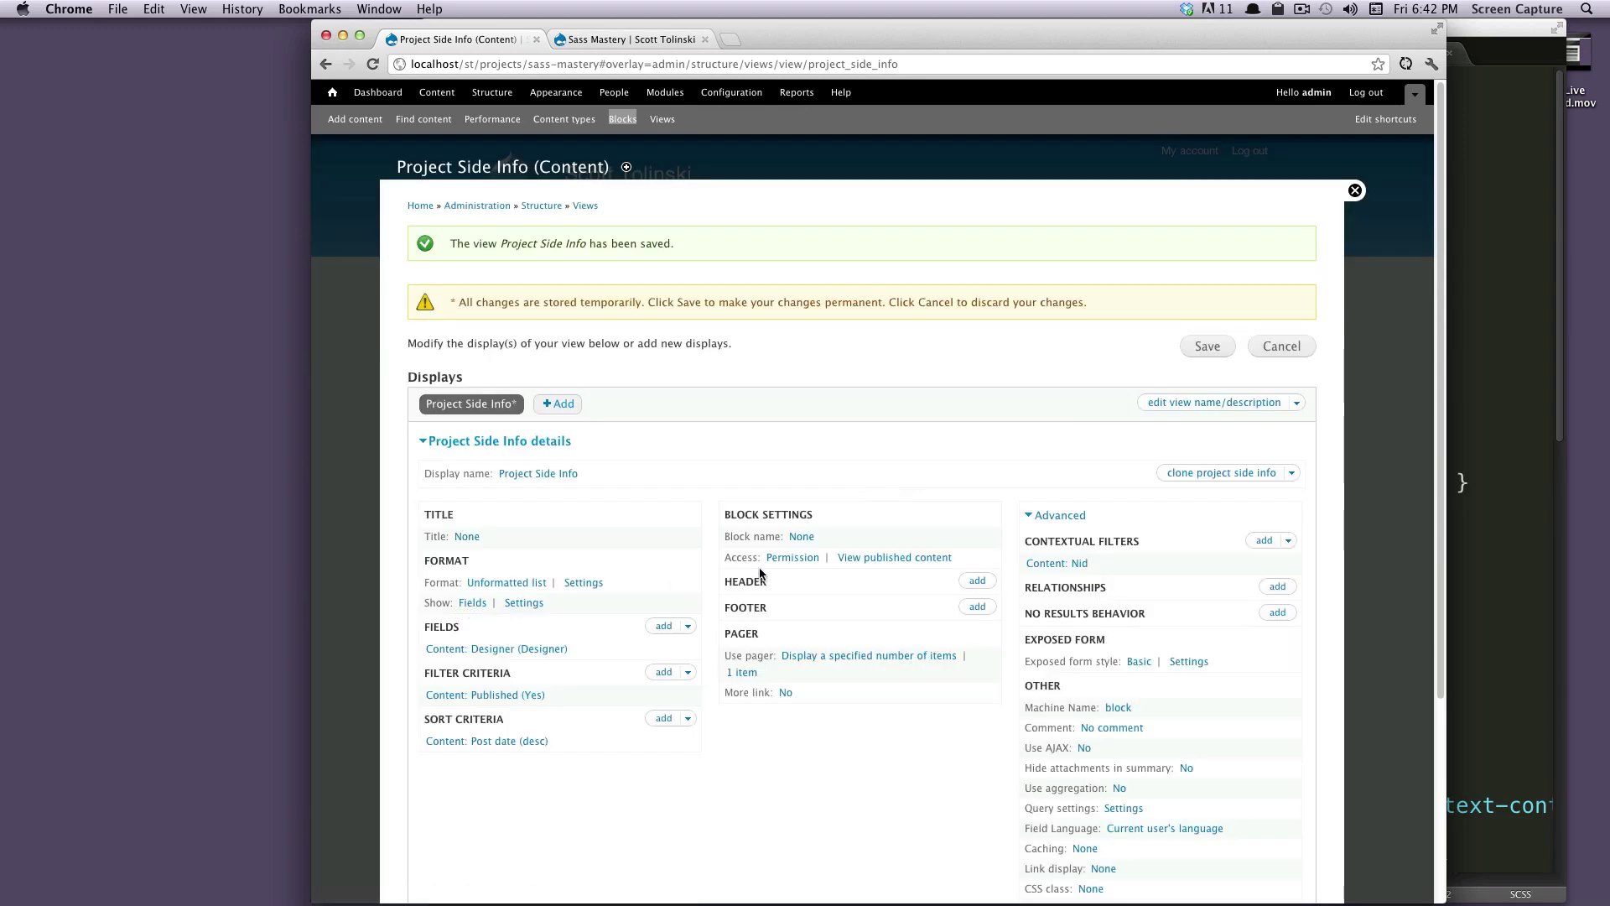
{"action": "left_click", "coordinate": [1205, 347]}
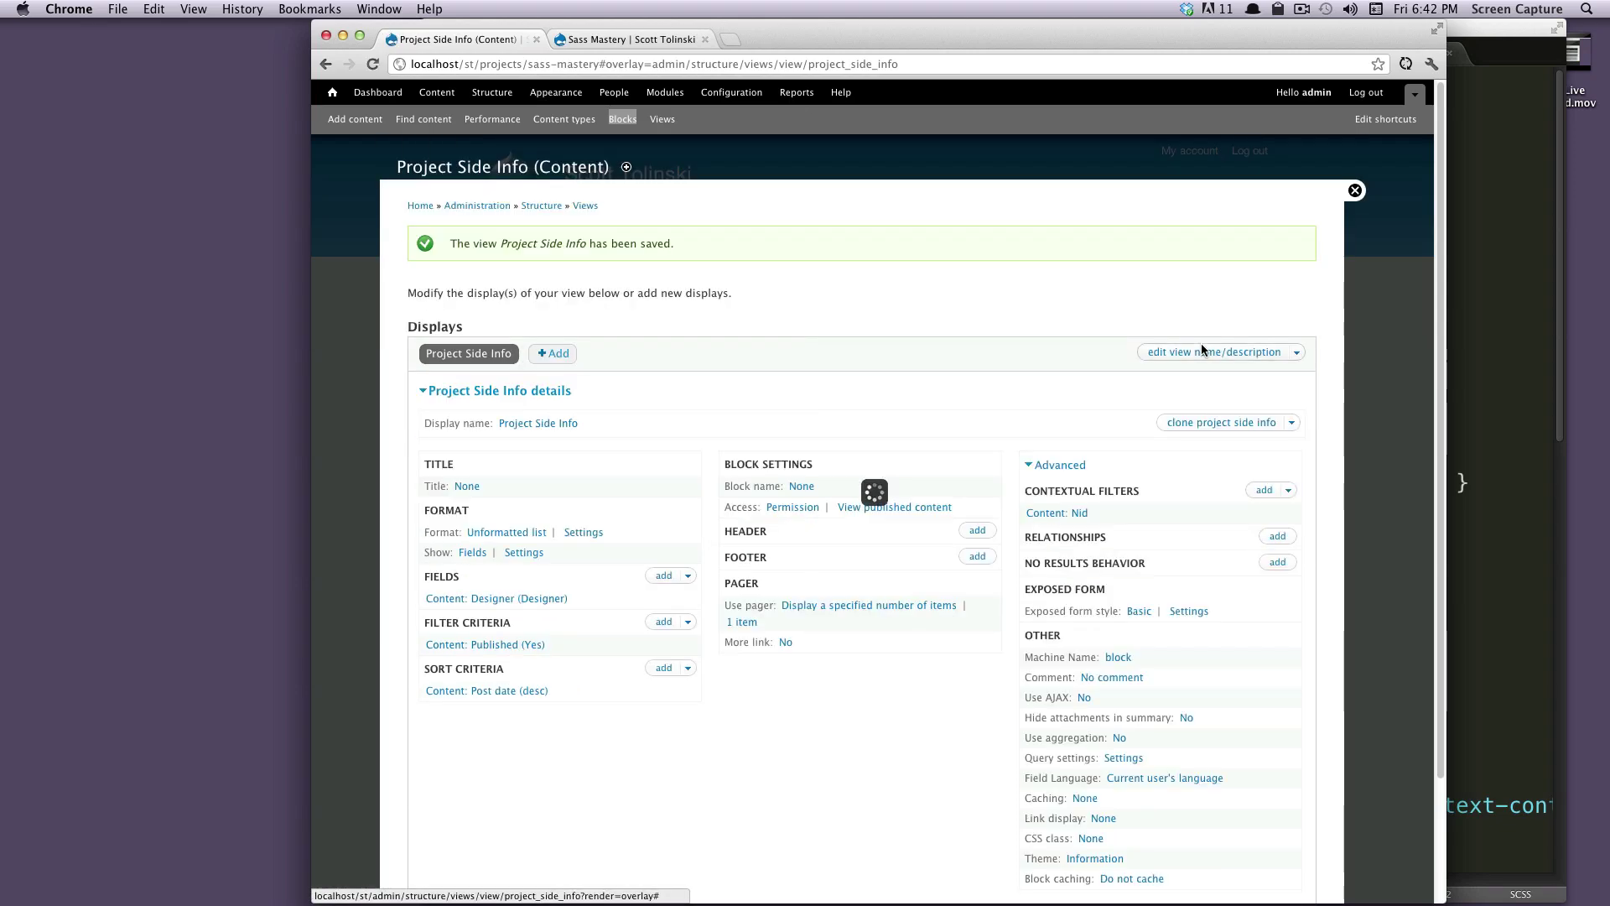
Close the Views overlay and reload the Sass Mastery page to see its Designer block
{"action": "left_click", "coordinate": [1354, 191]}
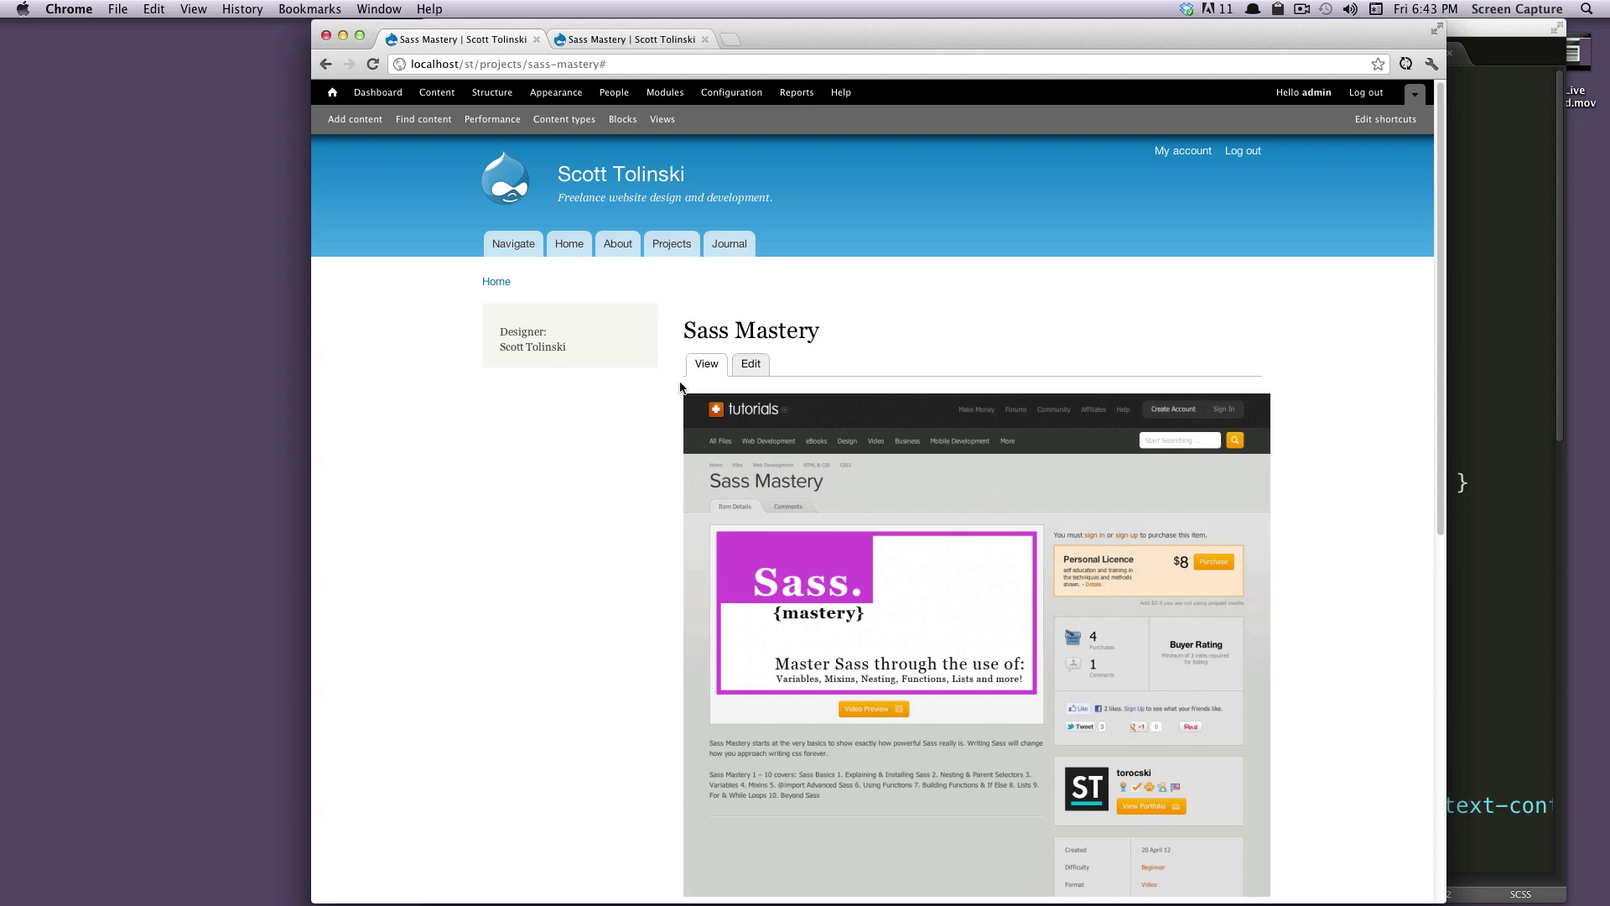
{"action": "left_click", "coordinate": [372, 64]}
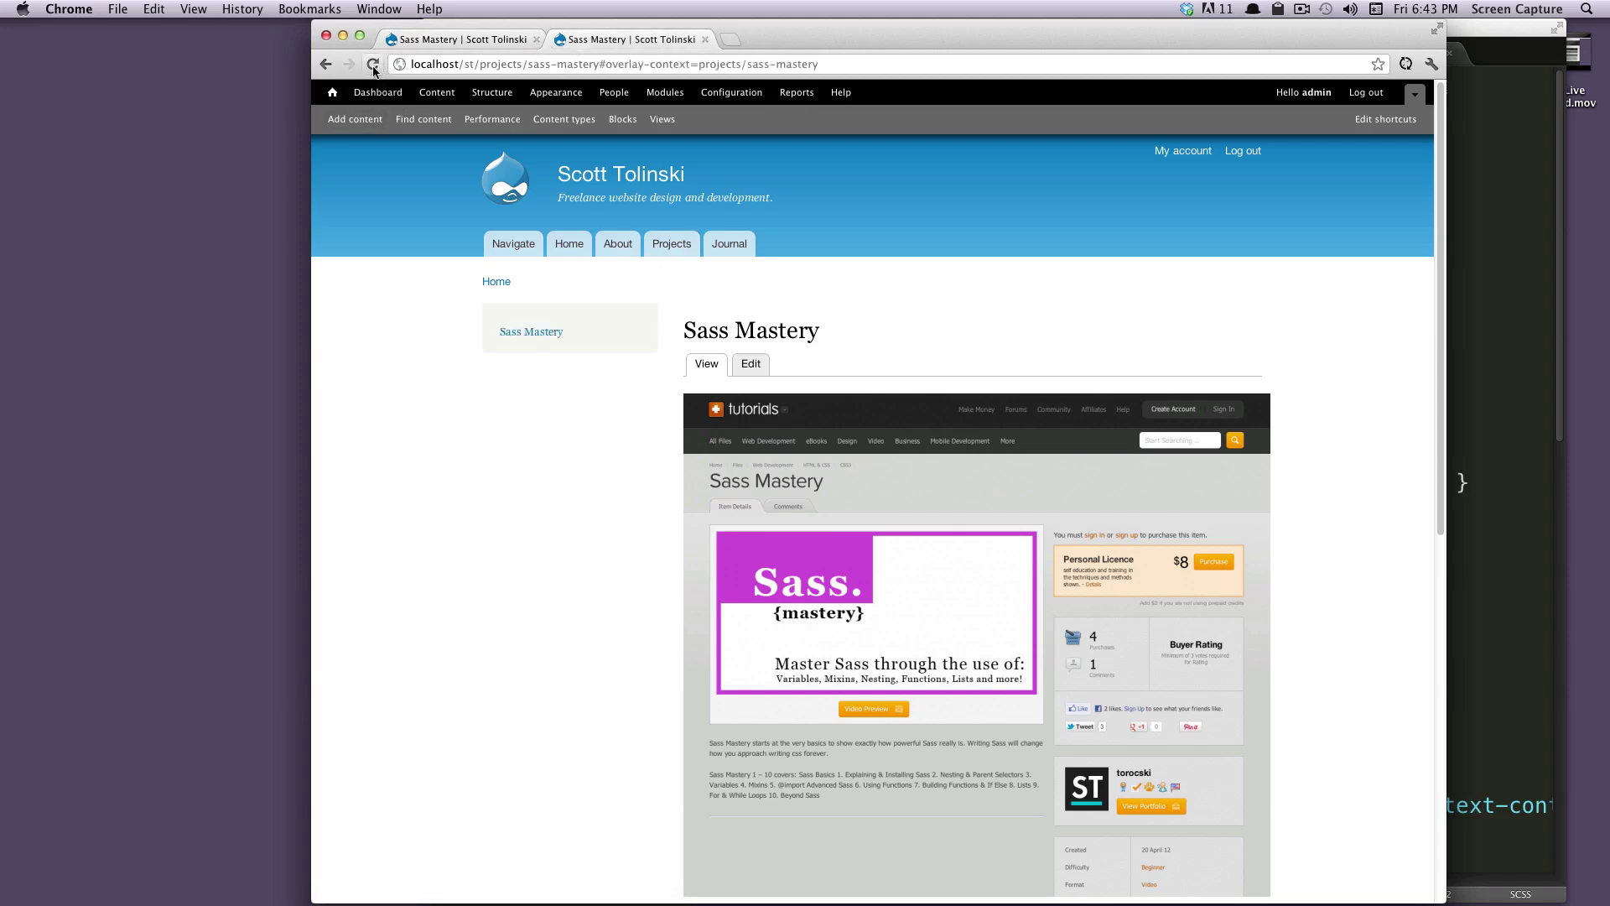
{"action": "left_click_drag", "start_coordinate": [326, 64], "coordinate": [373, 88]}
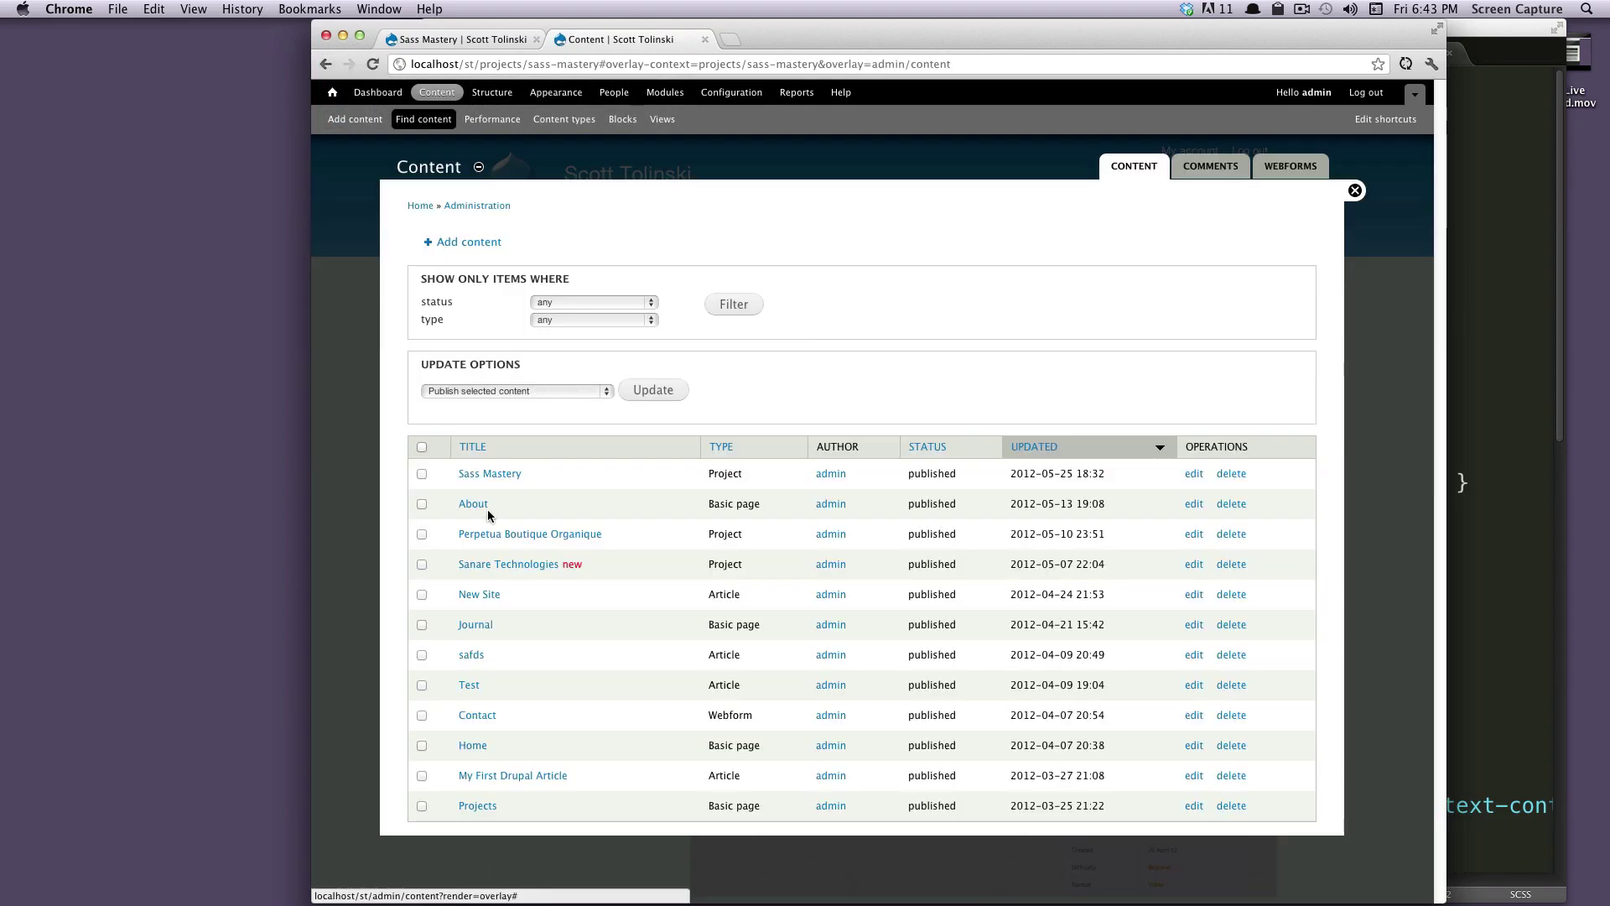
Open the Perpetua Boutique Organique project page, noting its empty Designer label
{"action": "left_click", "coordinate": [496, 536]}
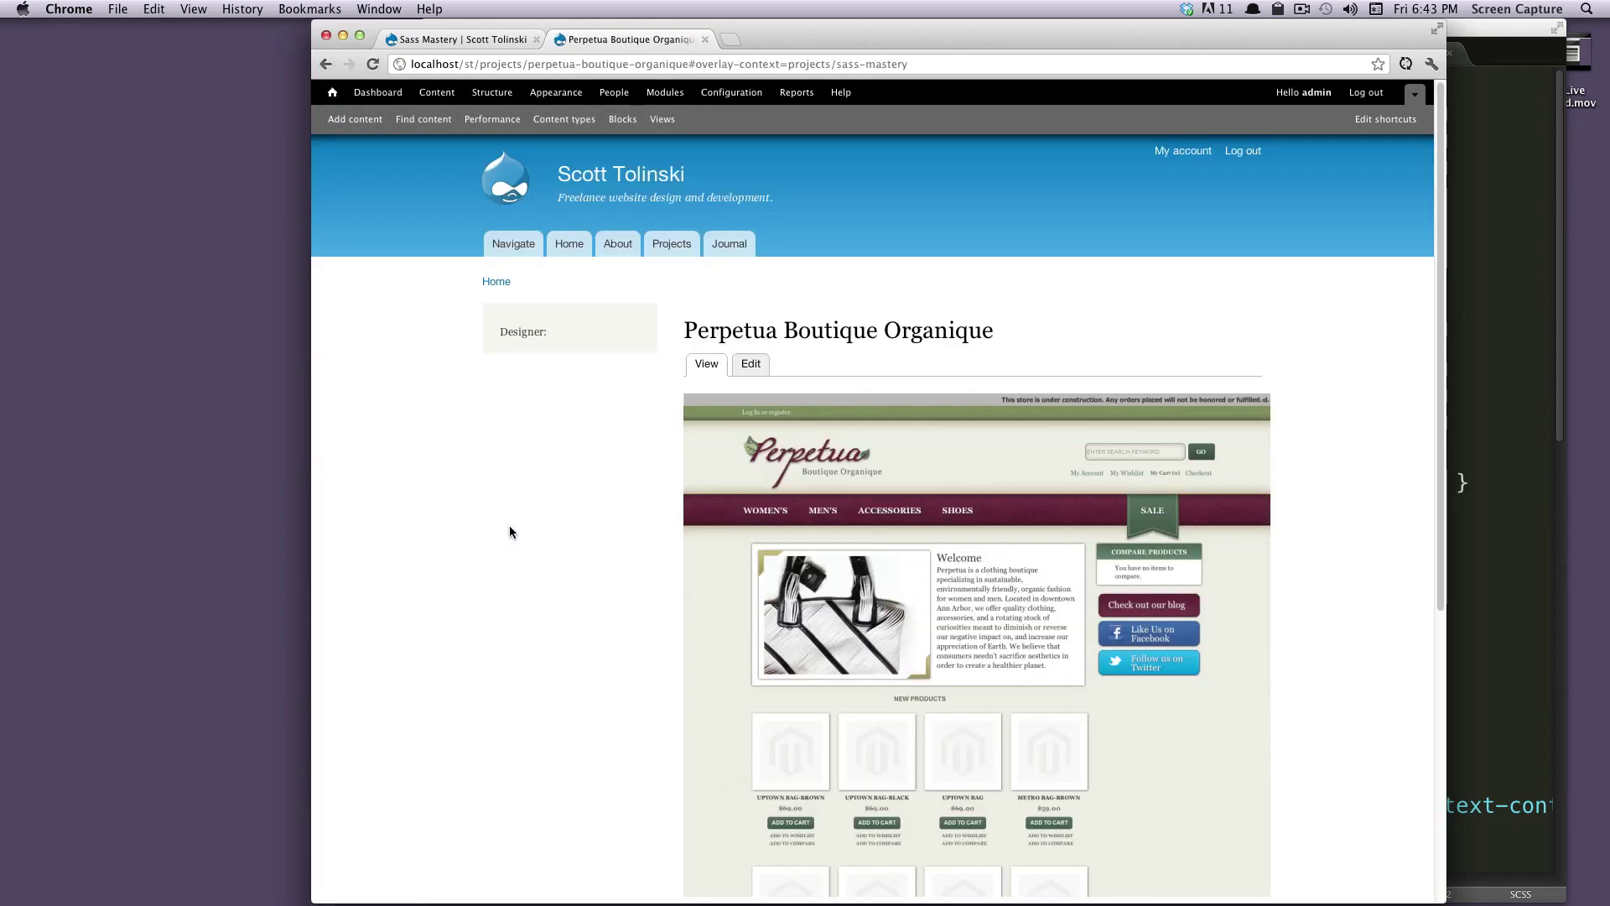
{"action": "left_click_drag", "start_coordinate": [549, 331], "coordinate": [480, 329]}
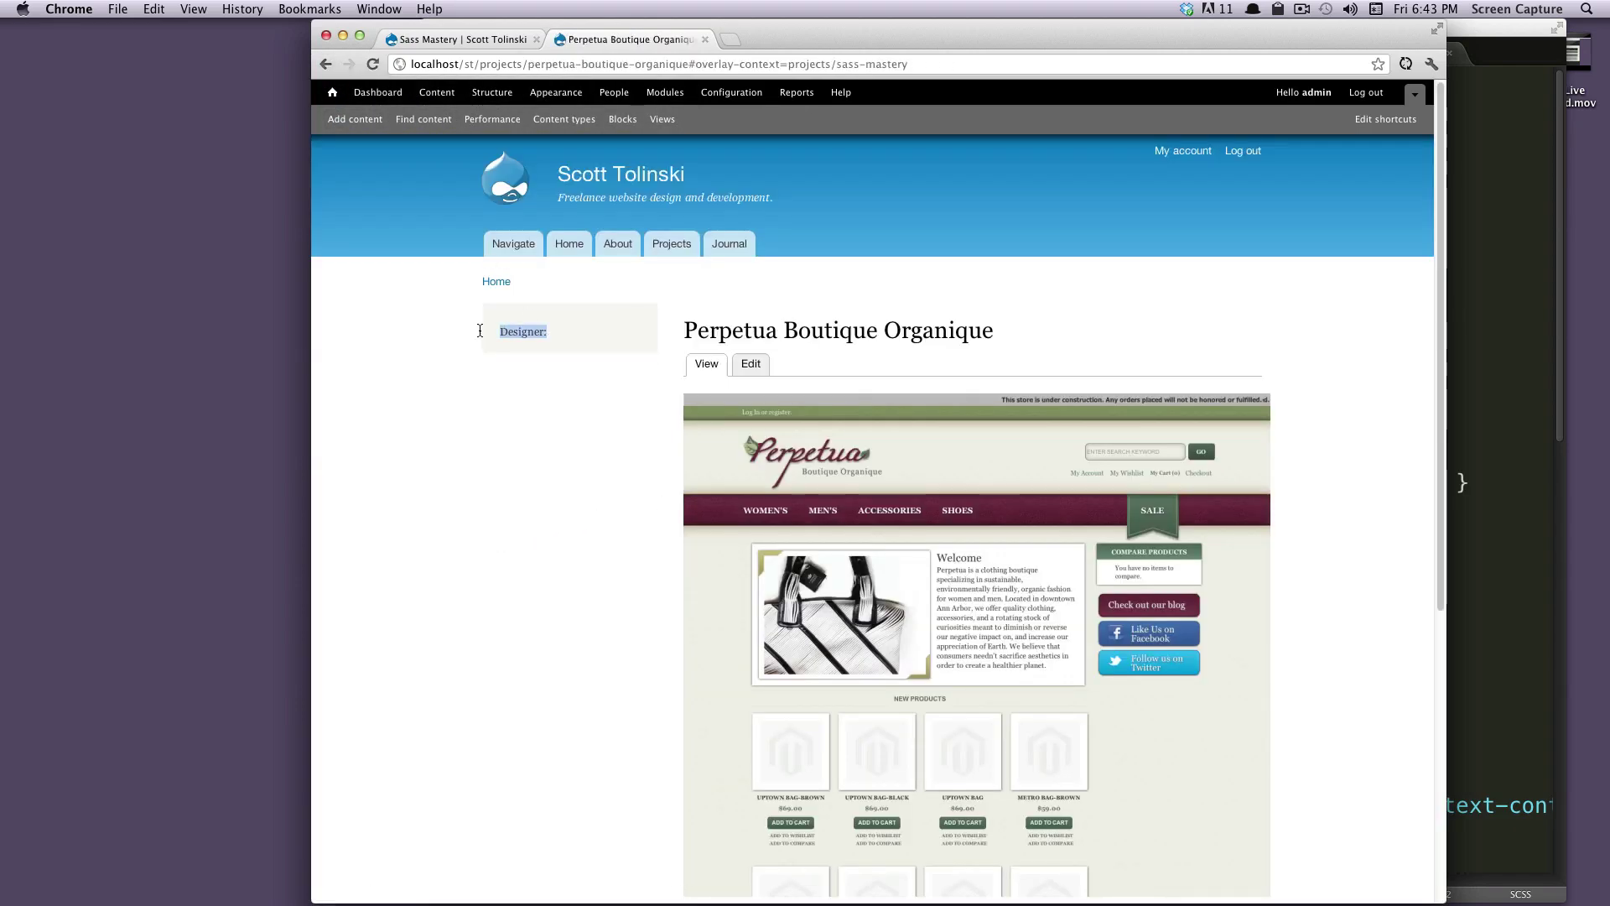
{"action": "left_click", "coordinate": [576, 352]}
Fill the project's Designer field with the designer's name via autocomplete and save
{"action": "left_click", "coordinate": [741, 363]}
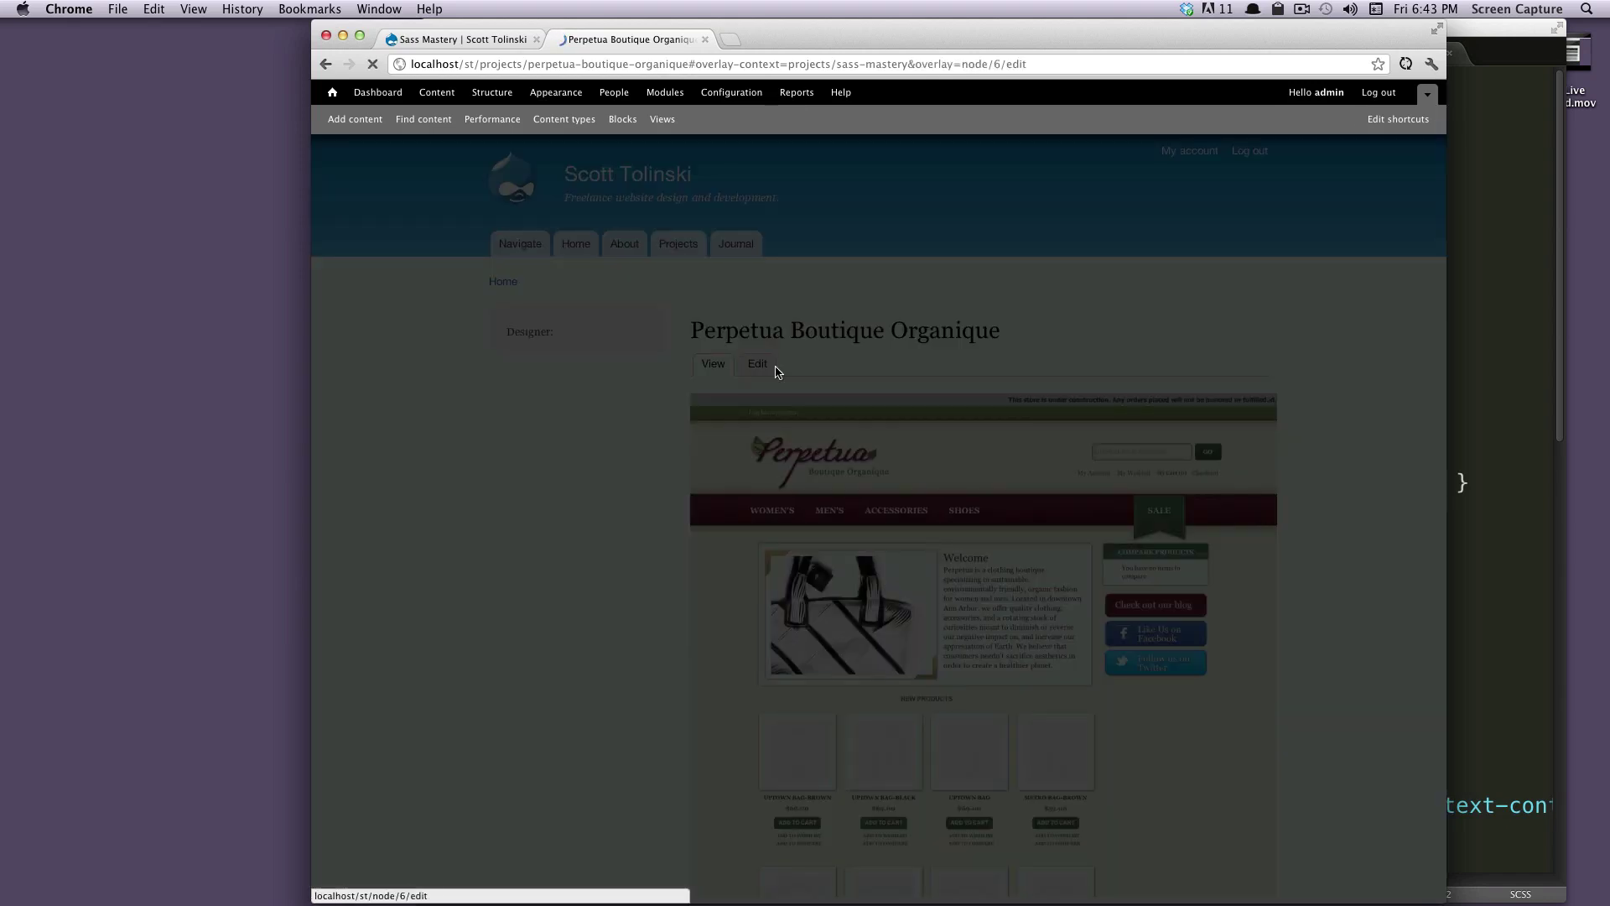
{"action": "scroll", "coordinate": [467, 361], "scroll_direction": "down", "scroll_amount": 5}
{"action": "scroll", "coordinate": [467, 373], "scroll_direction": "down", "scroll_amount": 5}
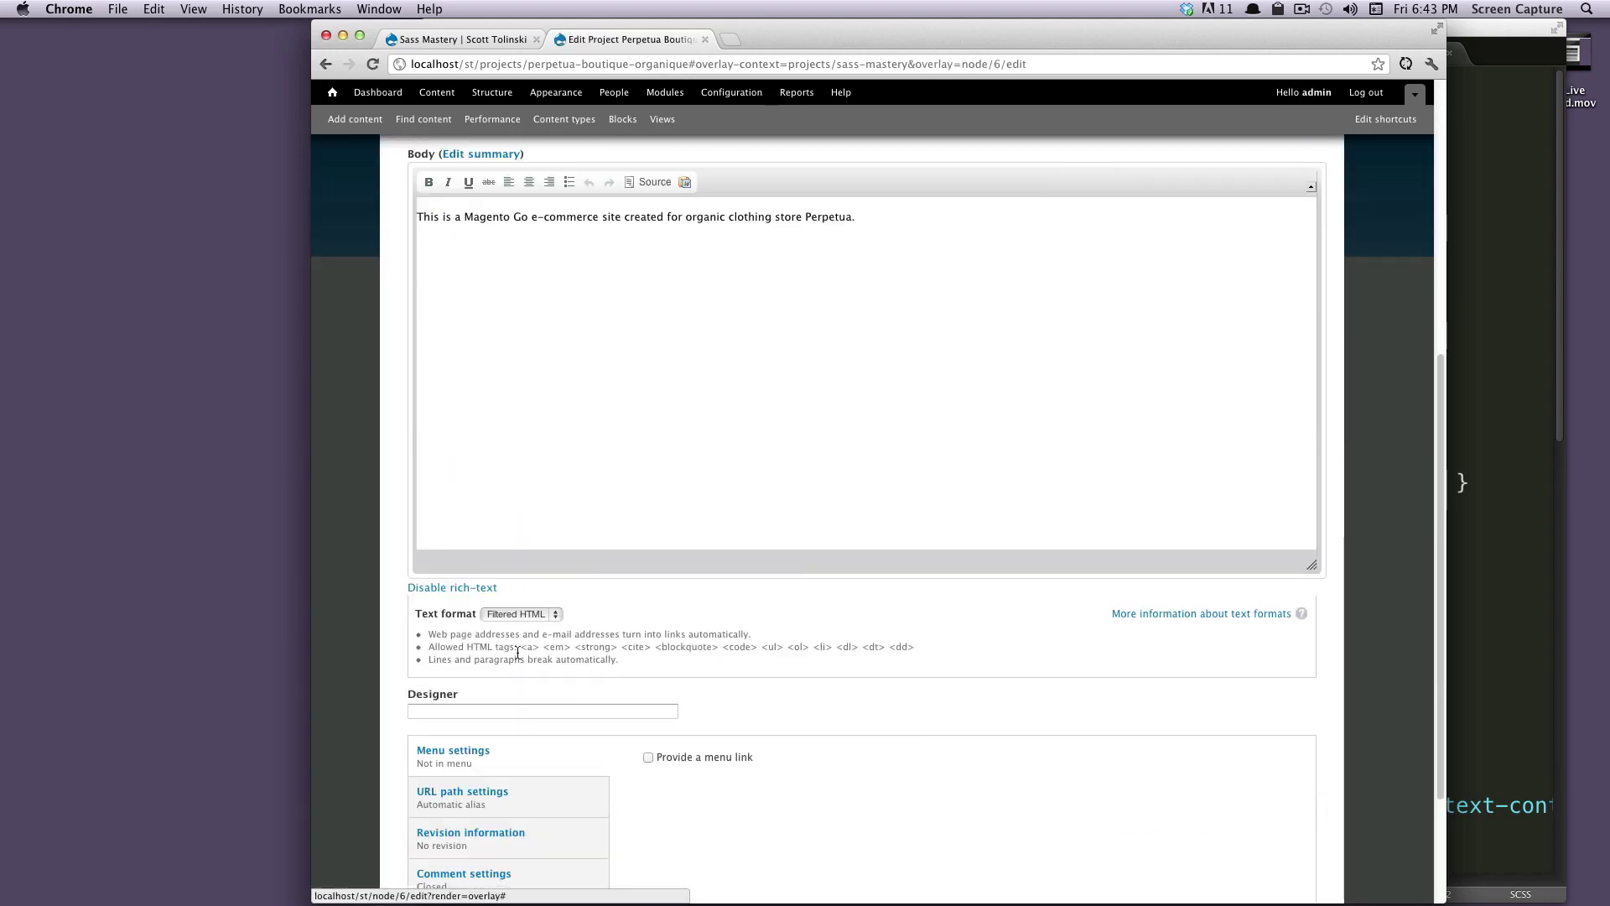
{"action": "left_click", "coordinate": [472, 524]}
{"action": "type", "text": "Scott To"}
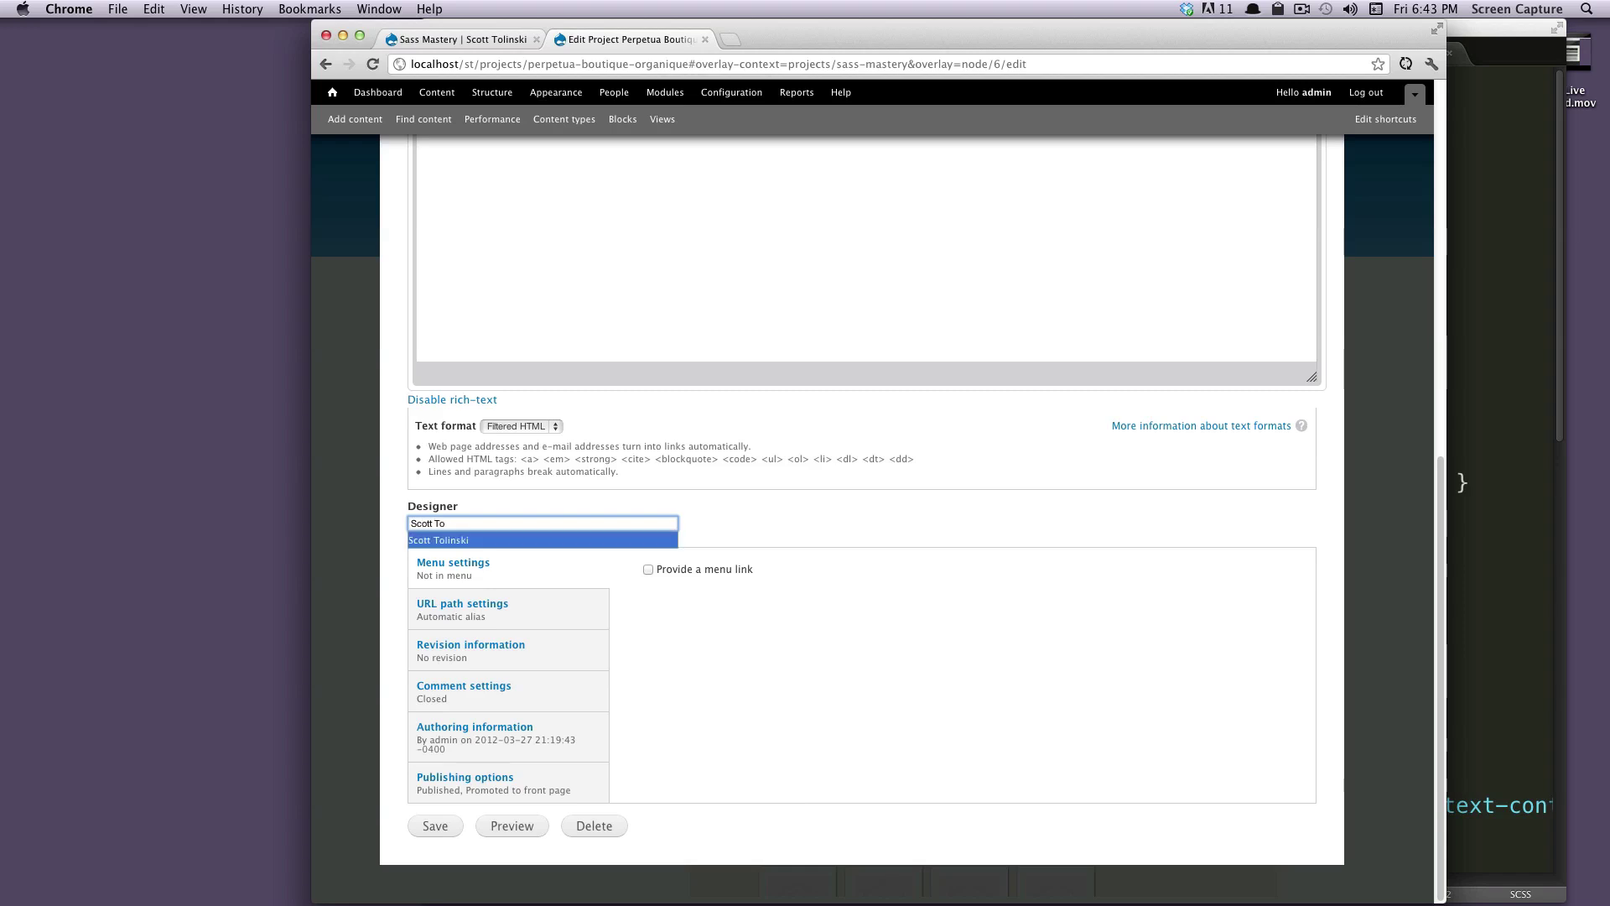
{"action": "key", "text": "Return"}
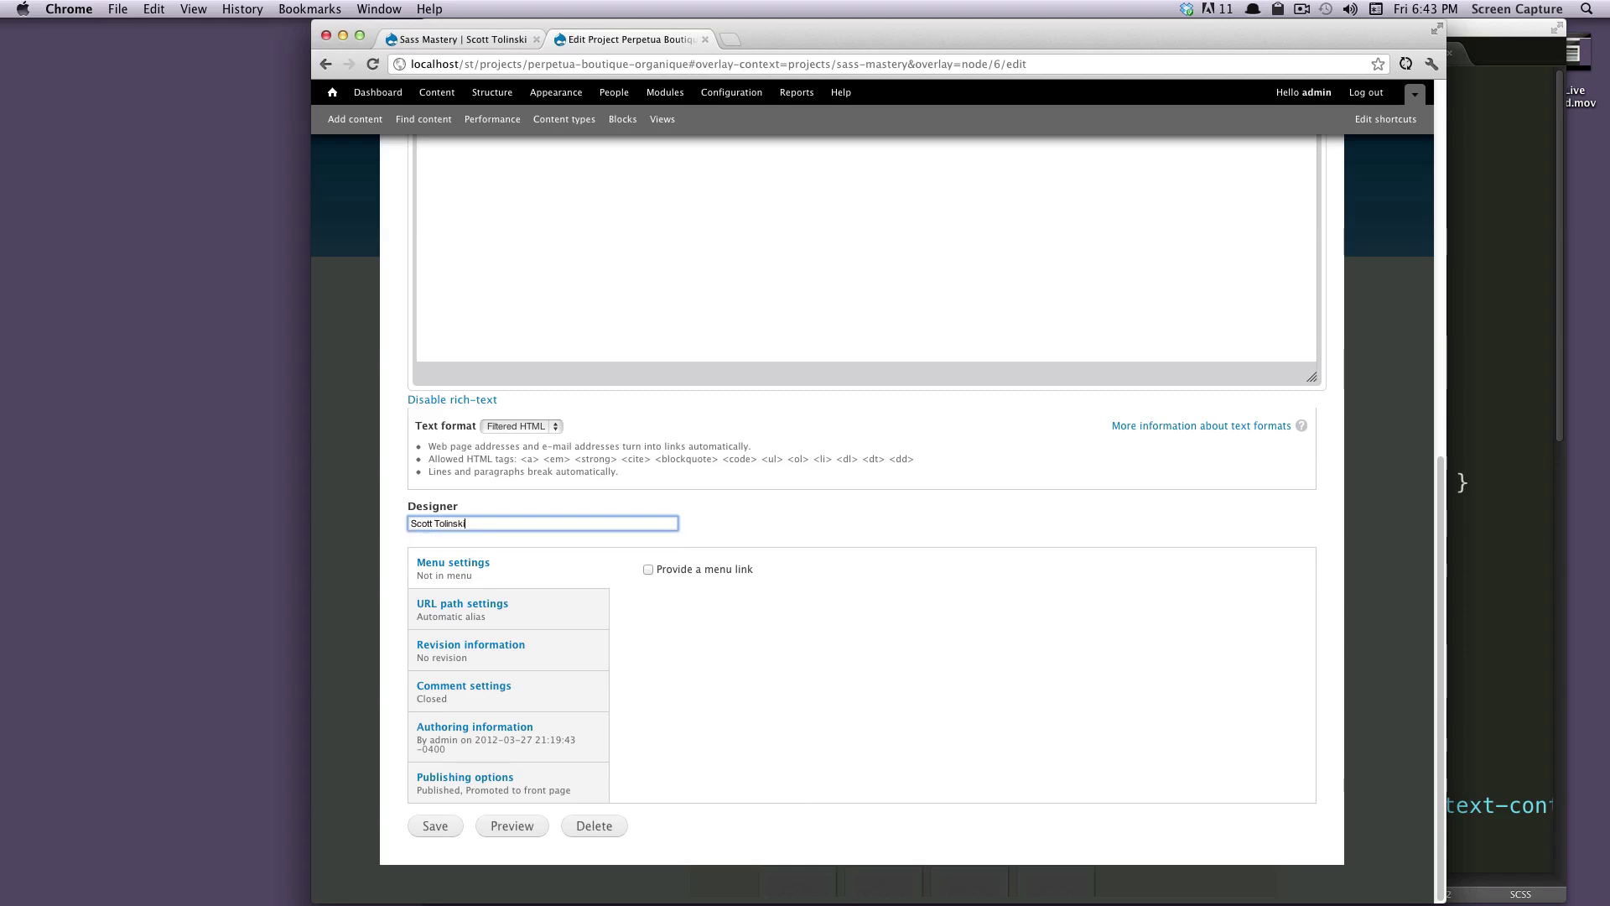
{"action": "left_click", "coordinate": [425, 824]}
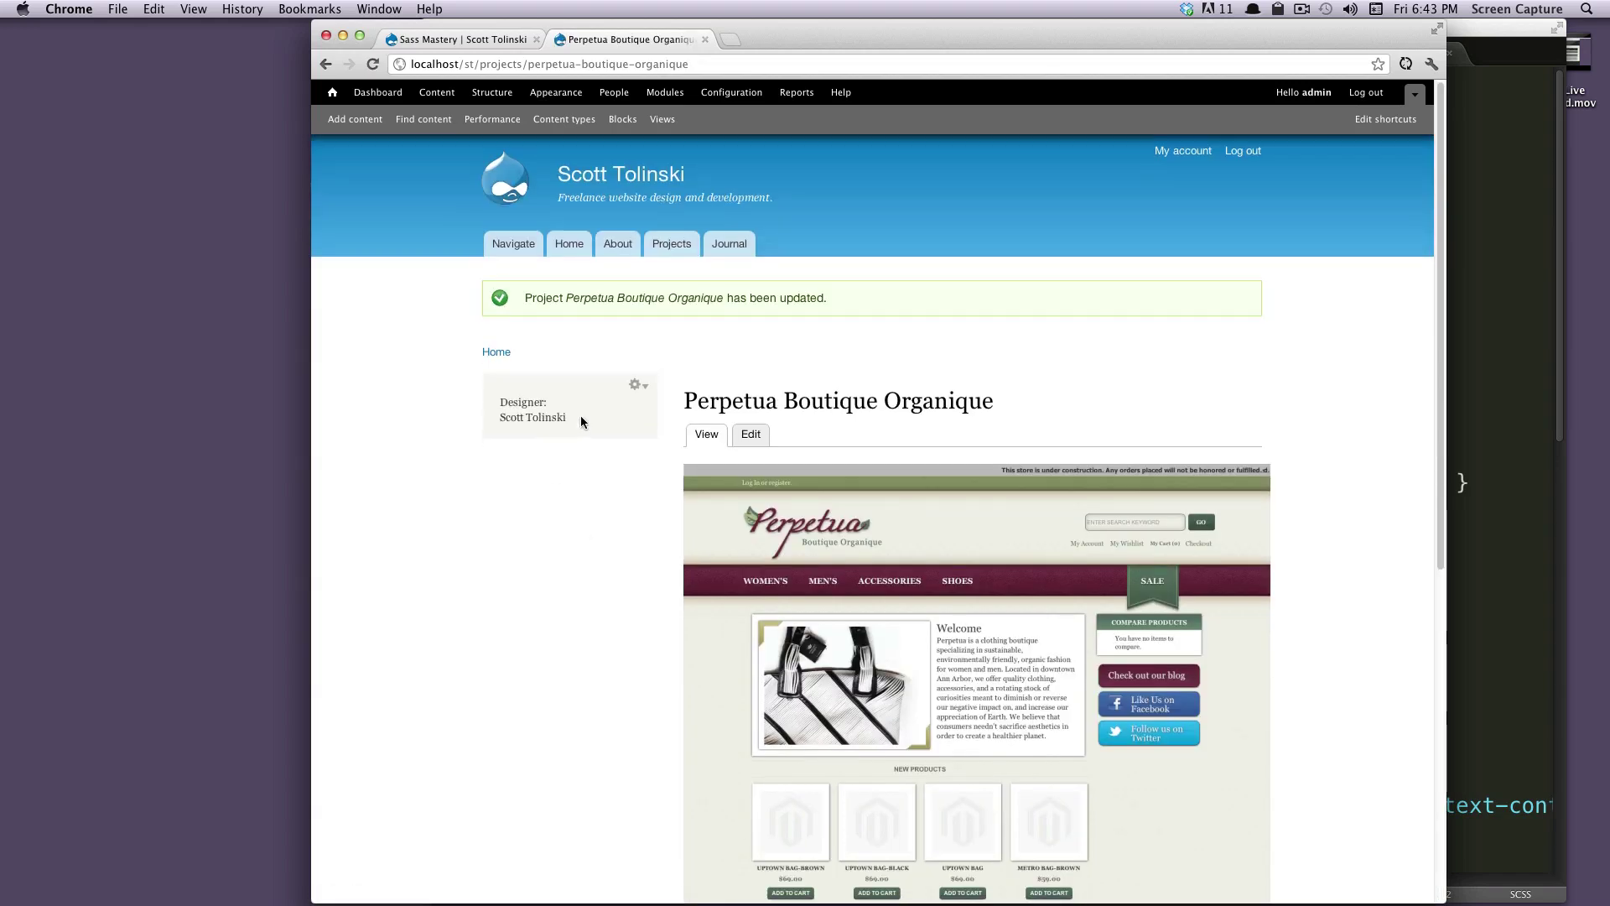
{"action": "left_click_drag", "start_coordinate": [581, 415], "coordinate": [481, 427]}
{"action": "left_click", "coordinate": [481, 428]}
Review the Sass Mastery page's sidebar block showing the designer's name above the screenshot
{"action": "left_click", "coordinate": [461, 41]}
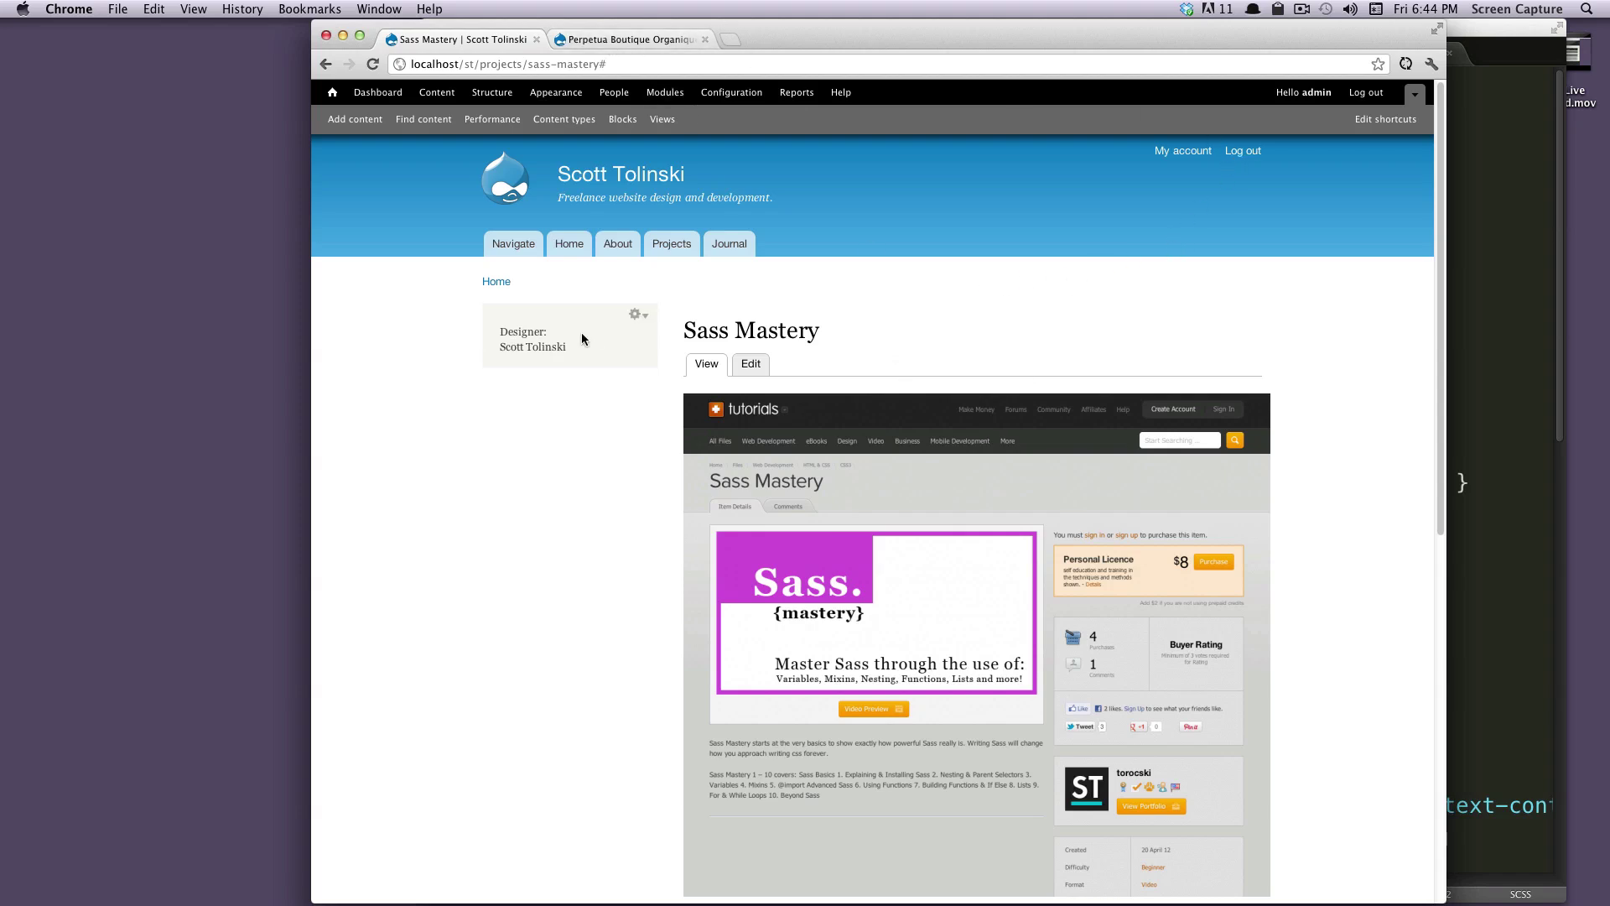
{"action": "left_click_drag", "start_coordinate": [637, 336], "coordinate": [635, 395]}
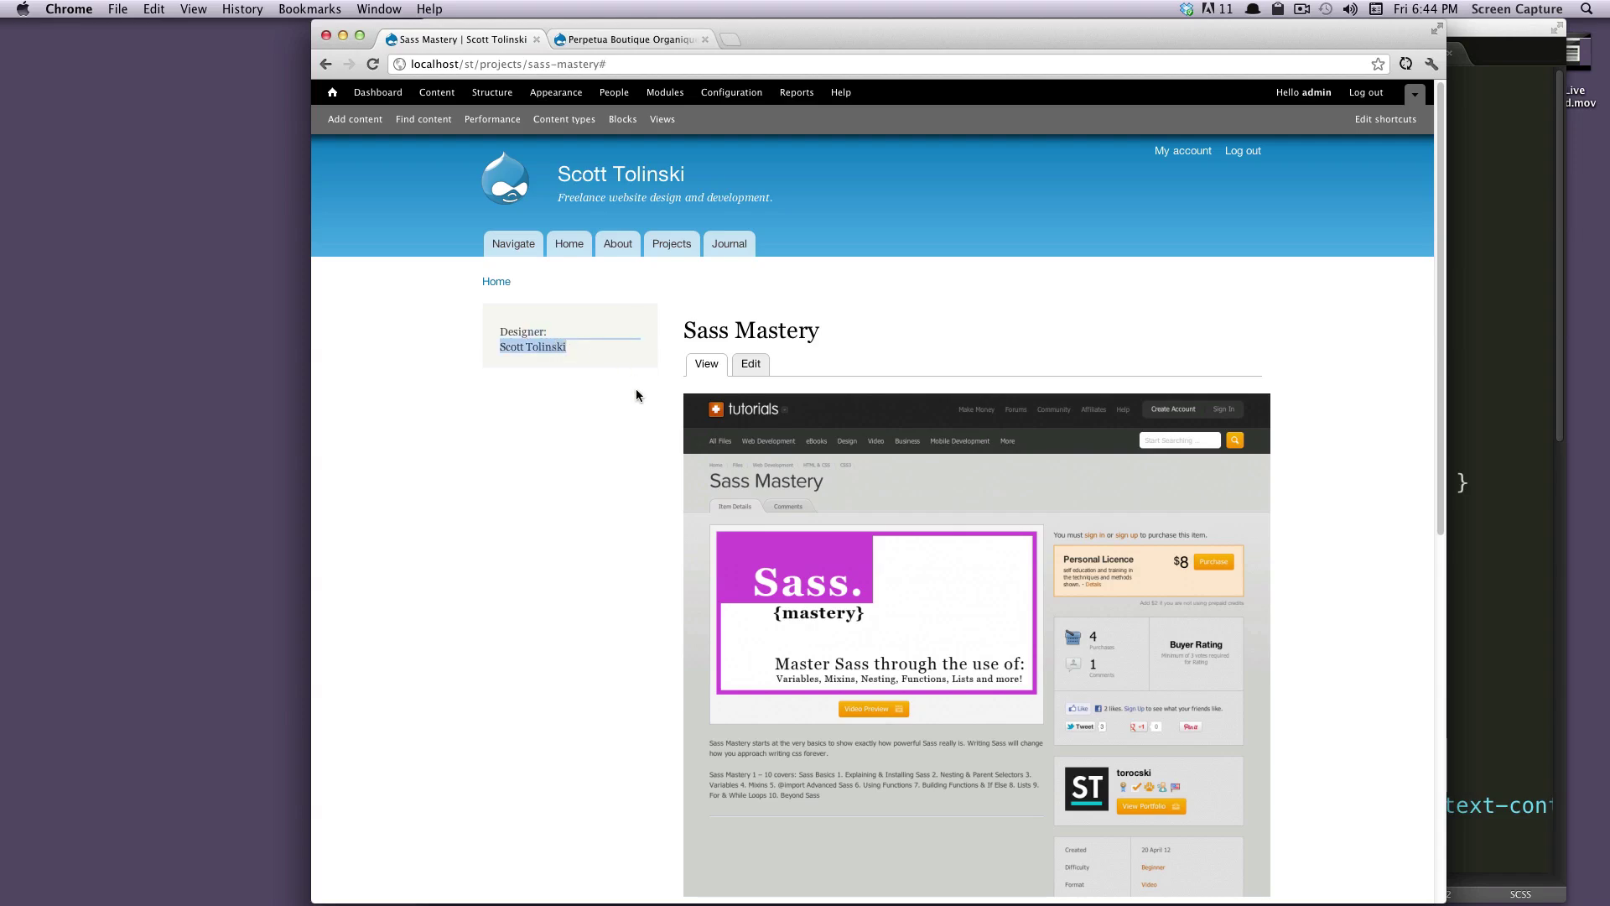
{"action": "triple_click", "coordinate": [827, 340]}
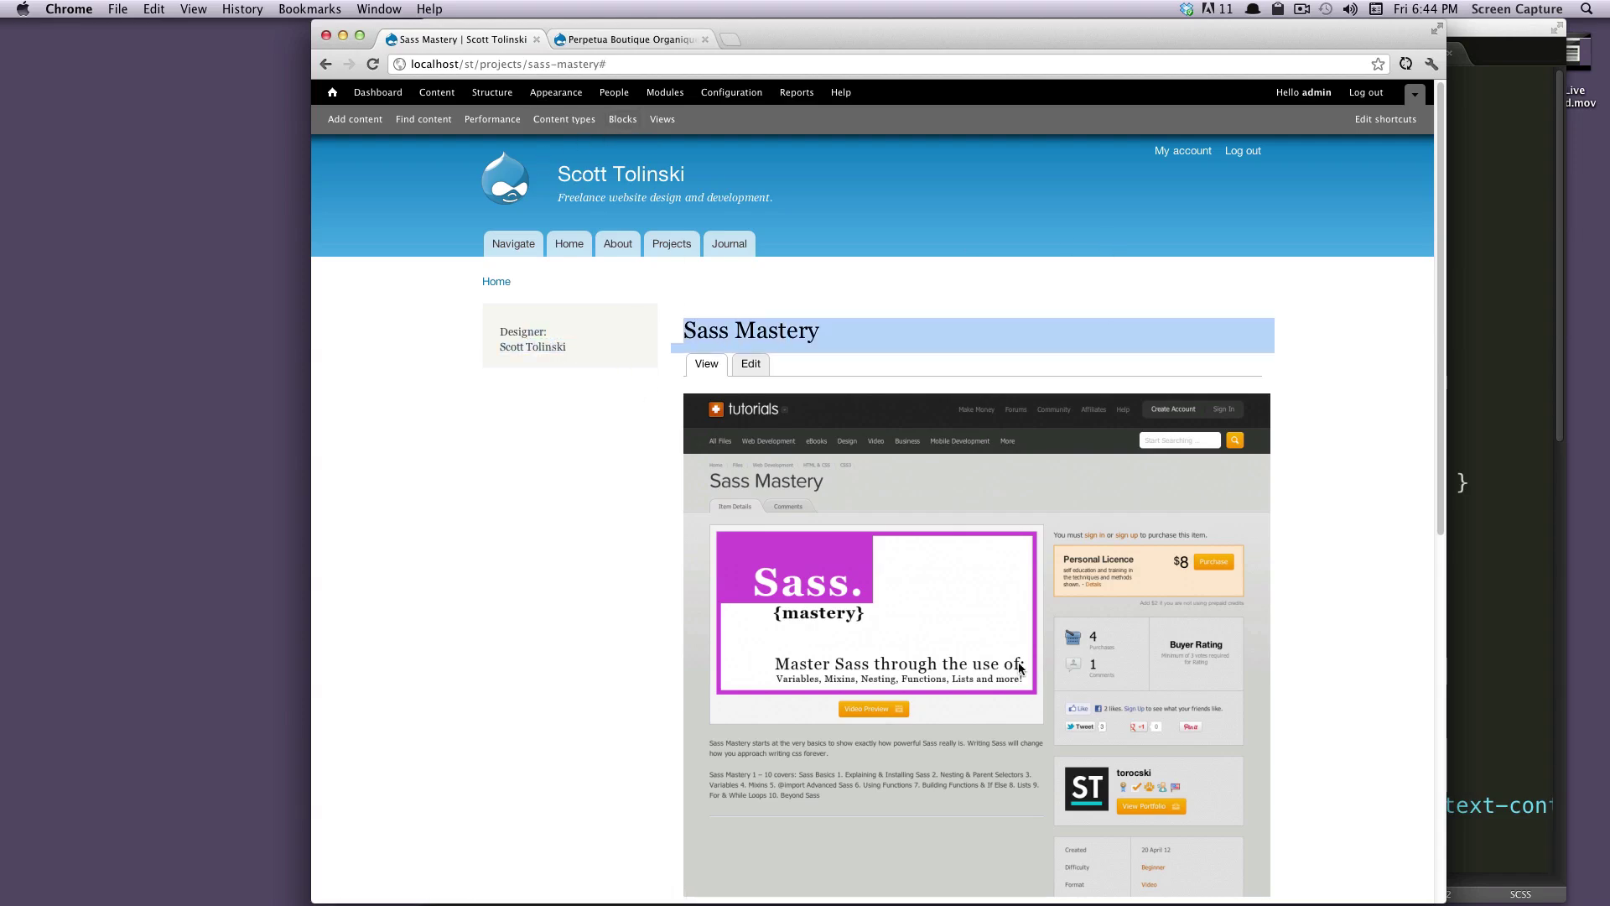
{"action": "scroll", "coordinate": [1054, 587], "scroll_direction": "down", "scroll_amount": 10}
{"action": "scroll", "coordinate": [1058, 578], "scroll_direction": "up", "scroll_amount": 10}
{"action": "left_click", "coordinate": [867, 376]}
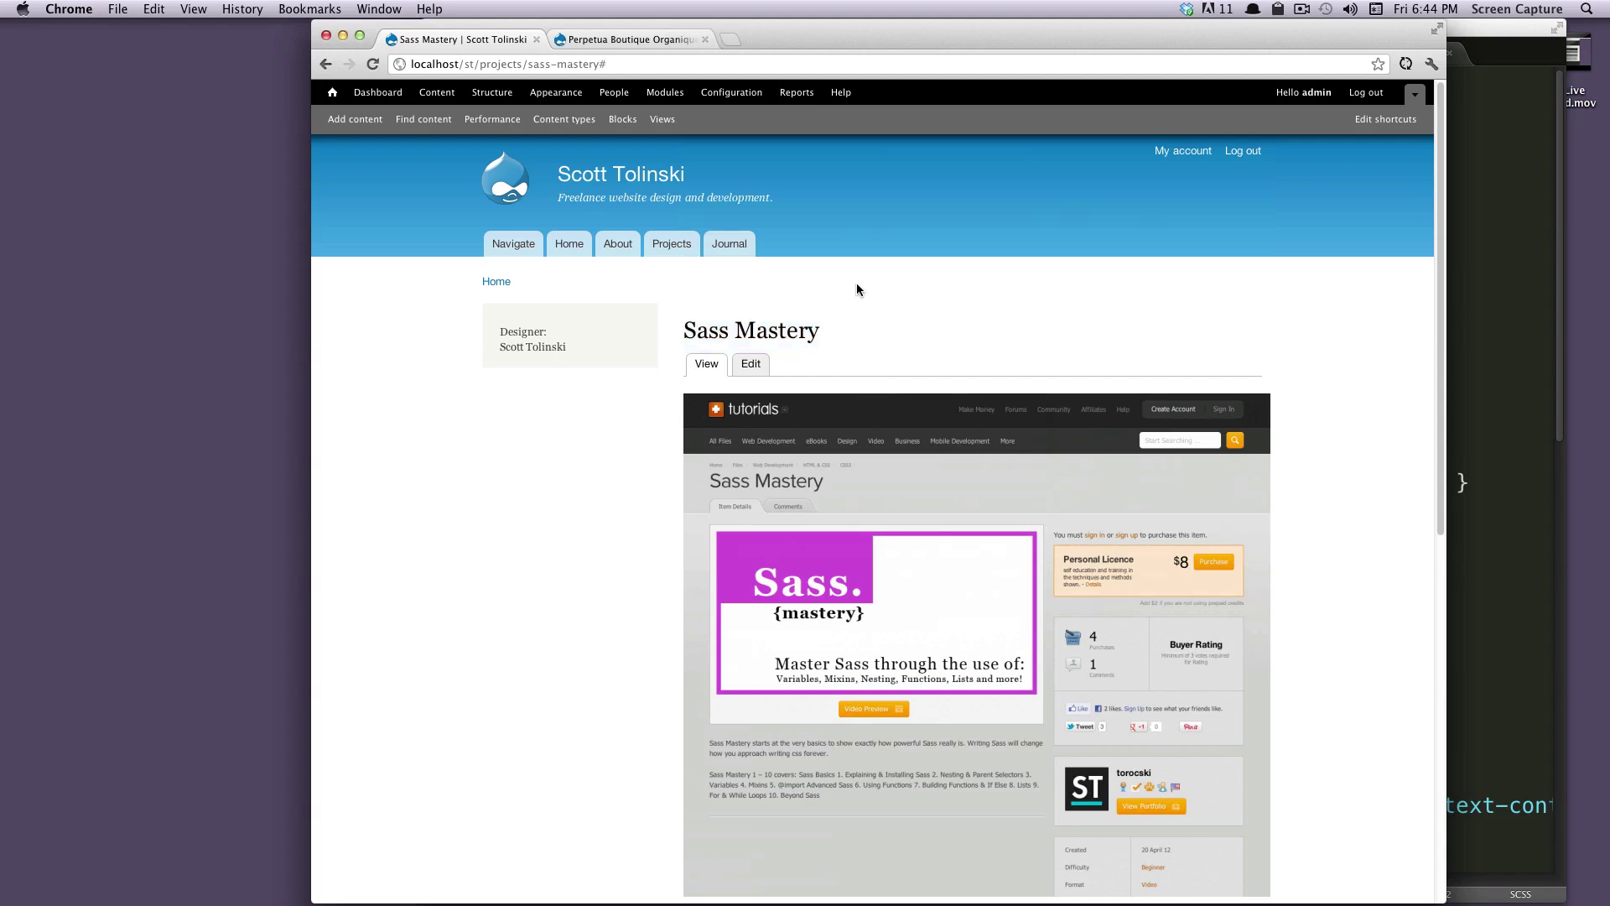